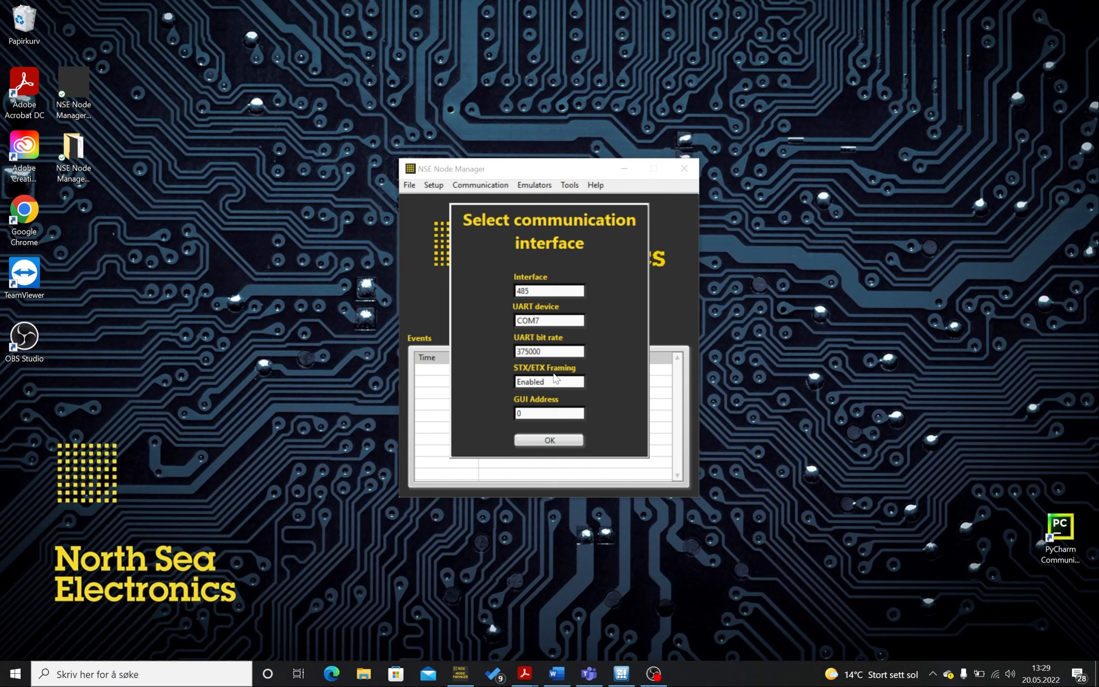
- Confirm the communication interface settings with STX/ETX Framing set to Enabled
click(561, 381)
click(561, 377)
click(544, 443)
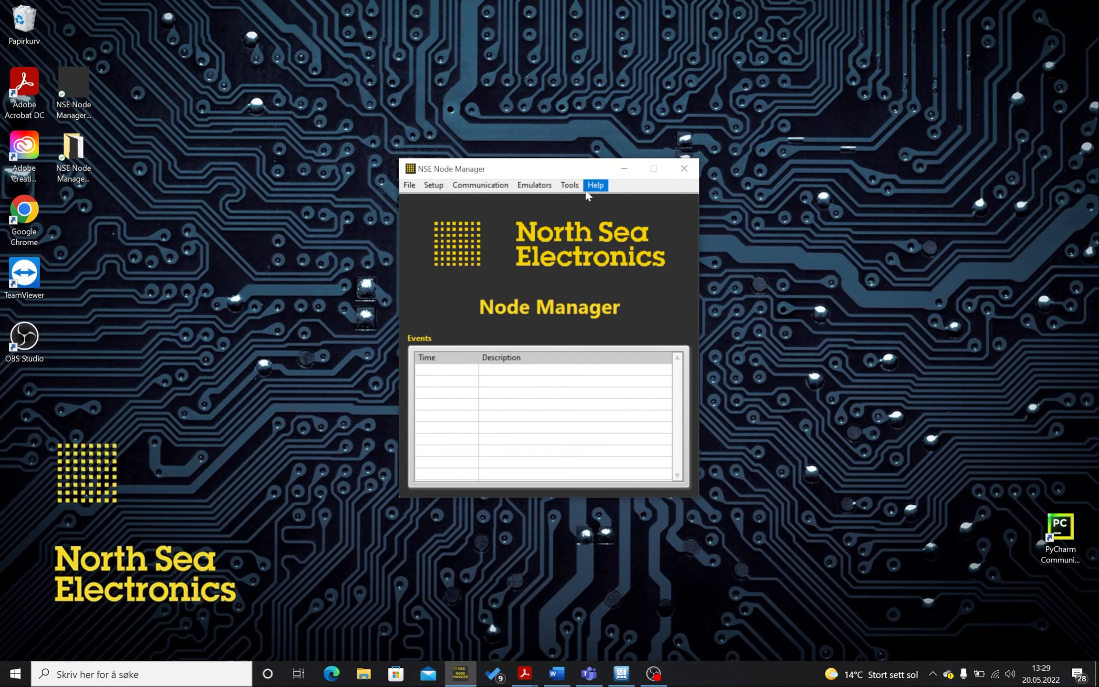
- Arrange the Node Manager window at the upper right and the Motor Controller window at the upper left
drag(575, 172, 951, 25)
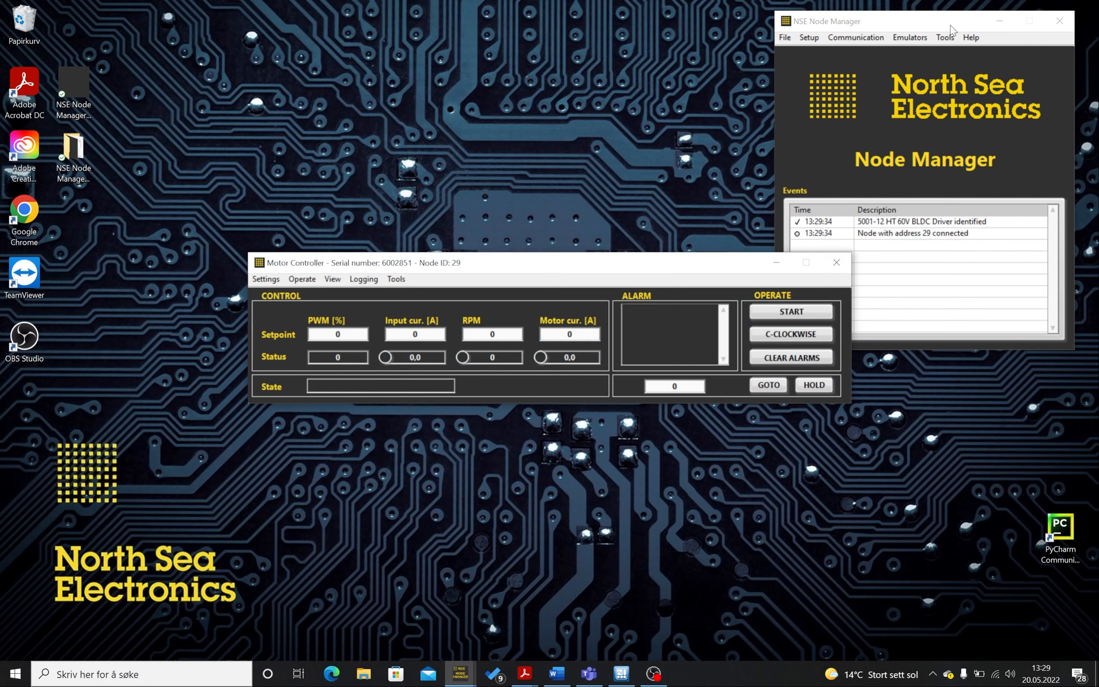
drag(621, 268, 533, 25)
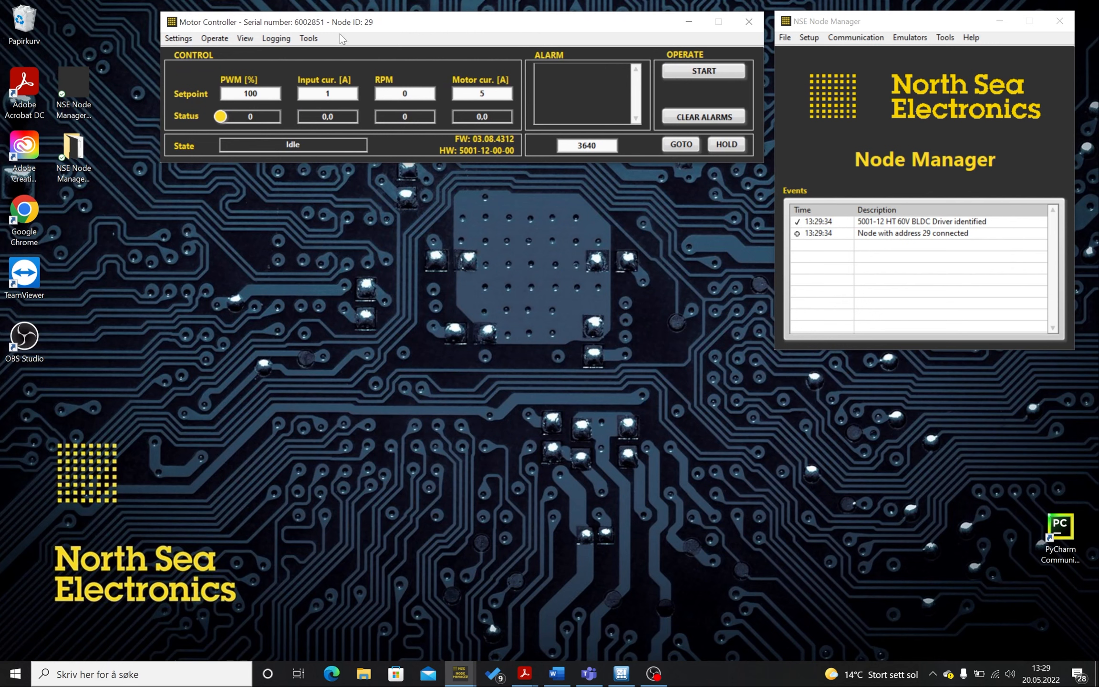
- Open the Voltage plot window and close it again
click(177, 40)
mouse_move(247, 40)
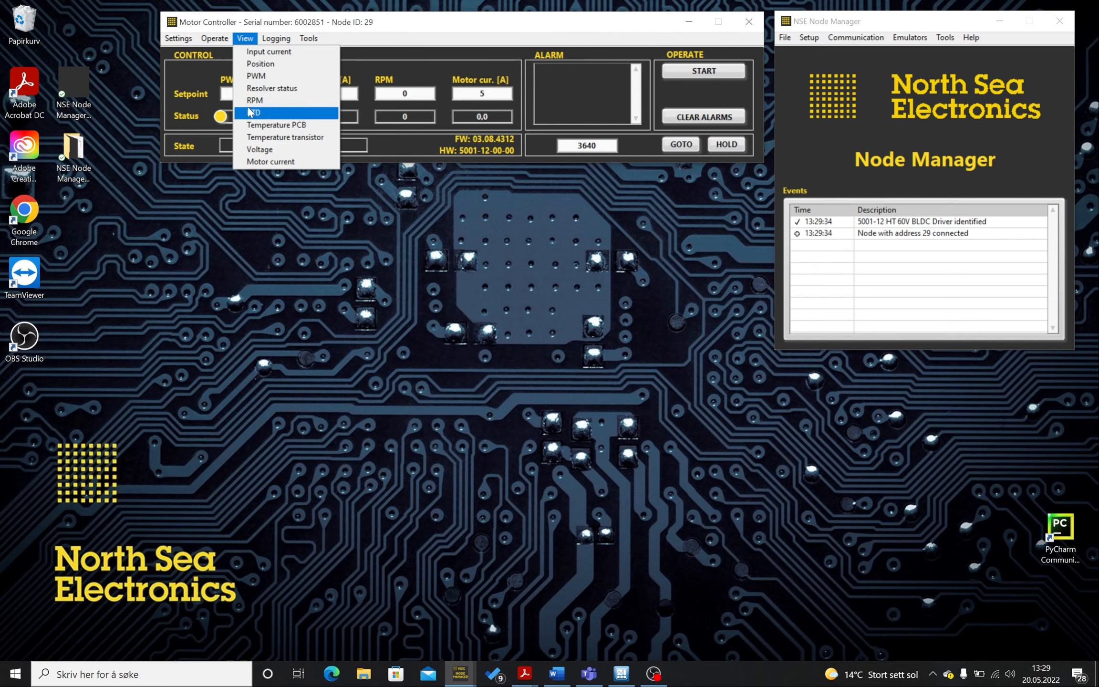
click(255, 149)
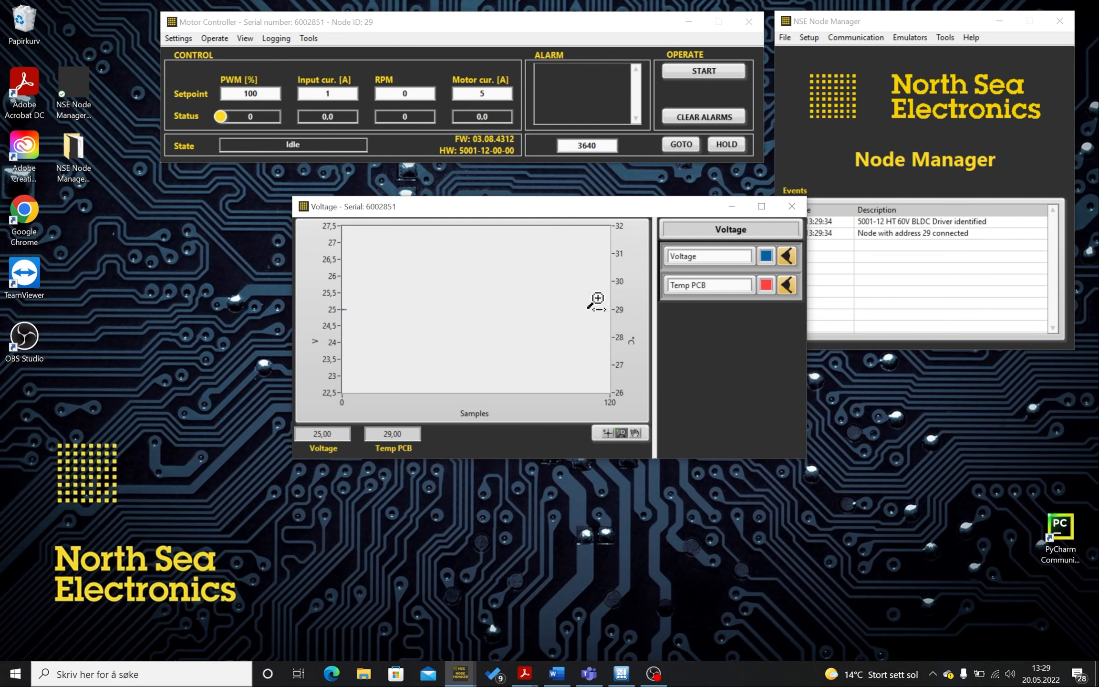
click(793, 207)
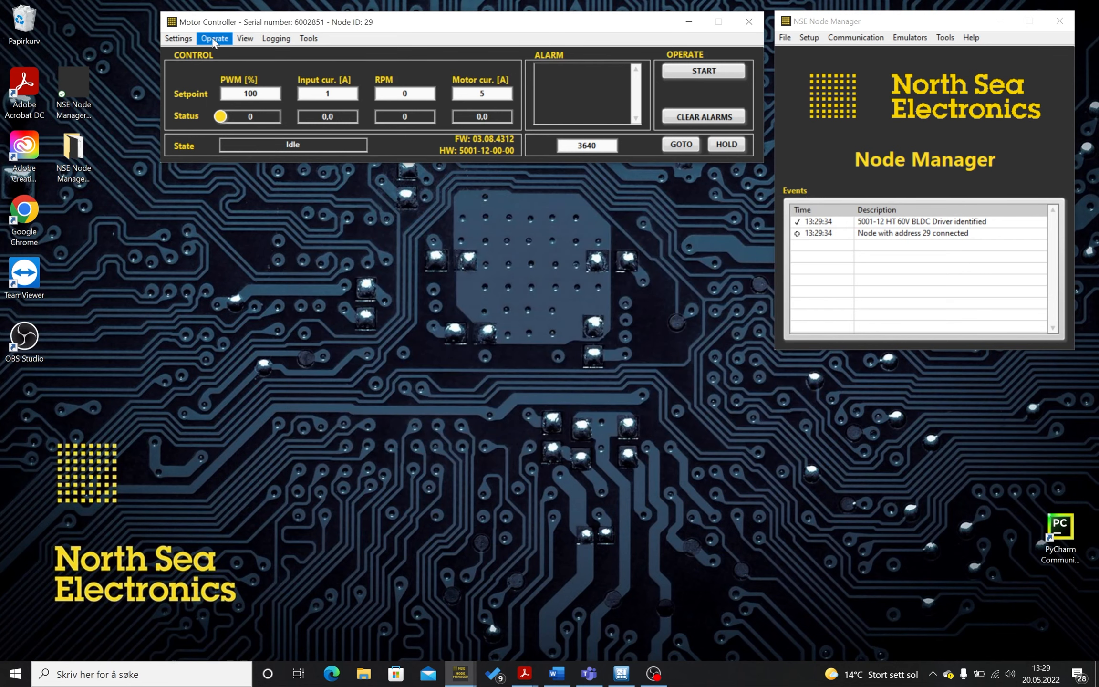
- Open the motor controller configuration panel and expand the Mode of operation category
click(178, 38)
click(185, 54)
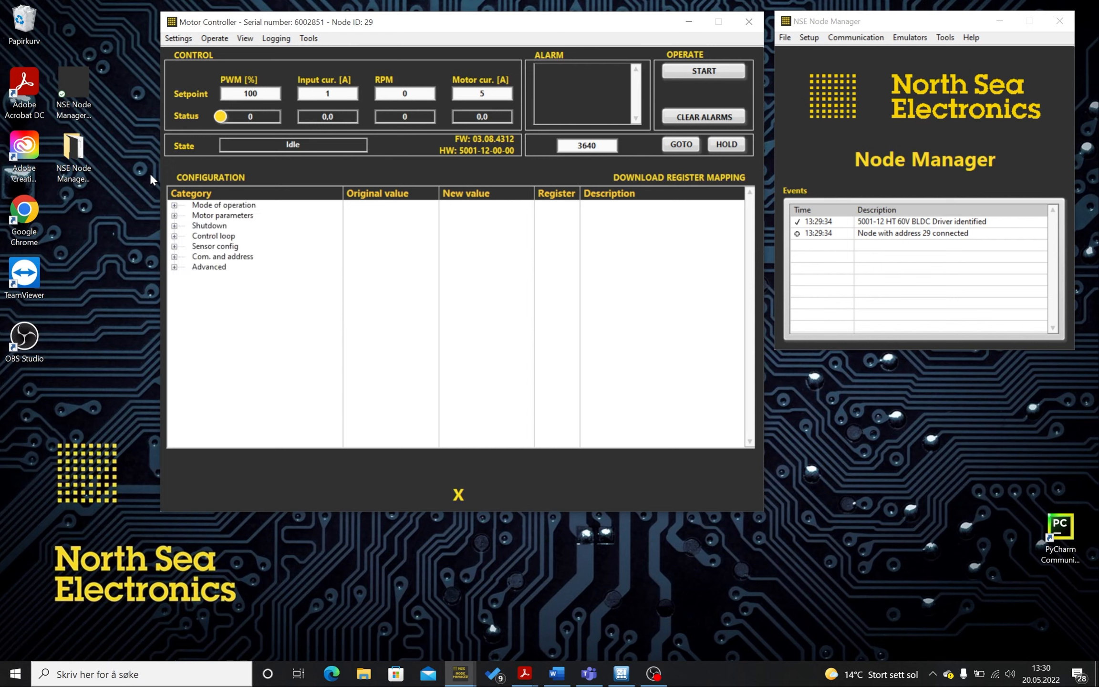
click(175, 206)
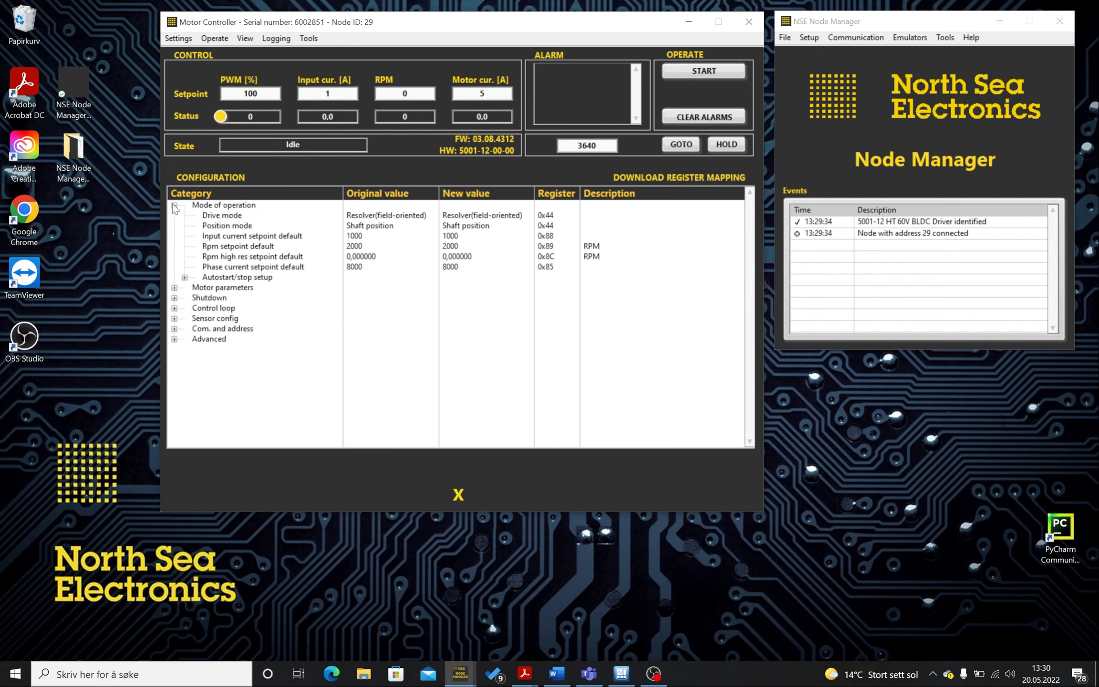
- Set Drive mode to Resolver(field-oriented) and Position mode to Position speed control
click(480, 218)
click(483, 219)
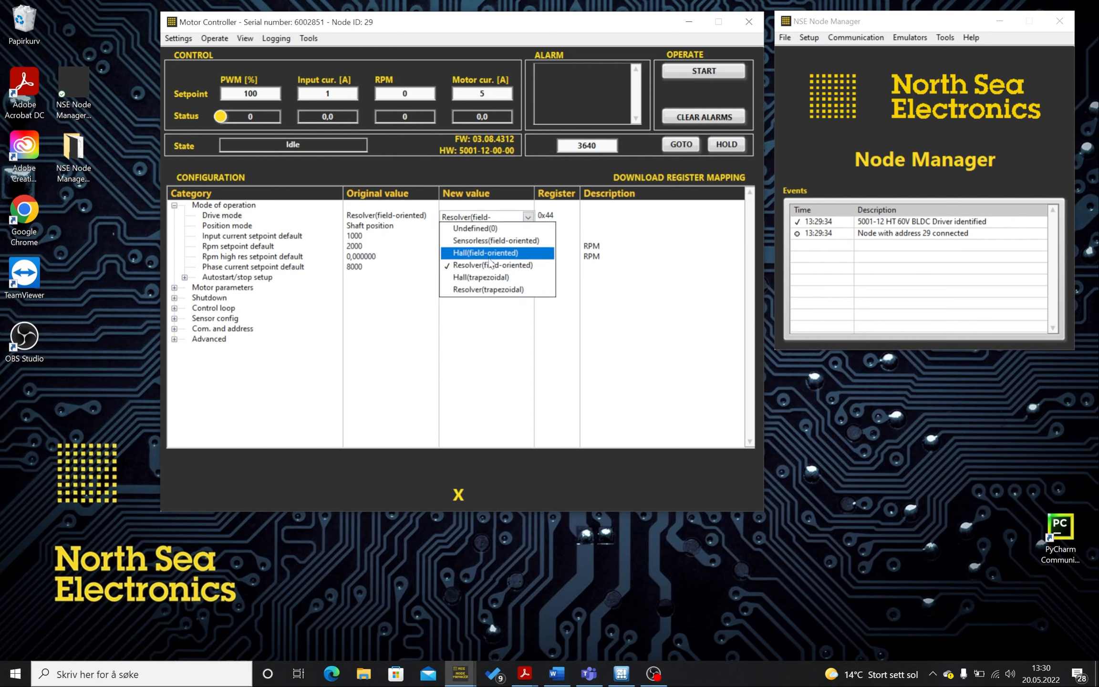
click(492, 265)
click(475, 228)
click(475, 230)
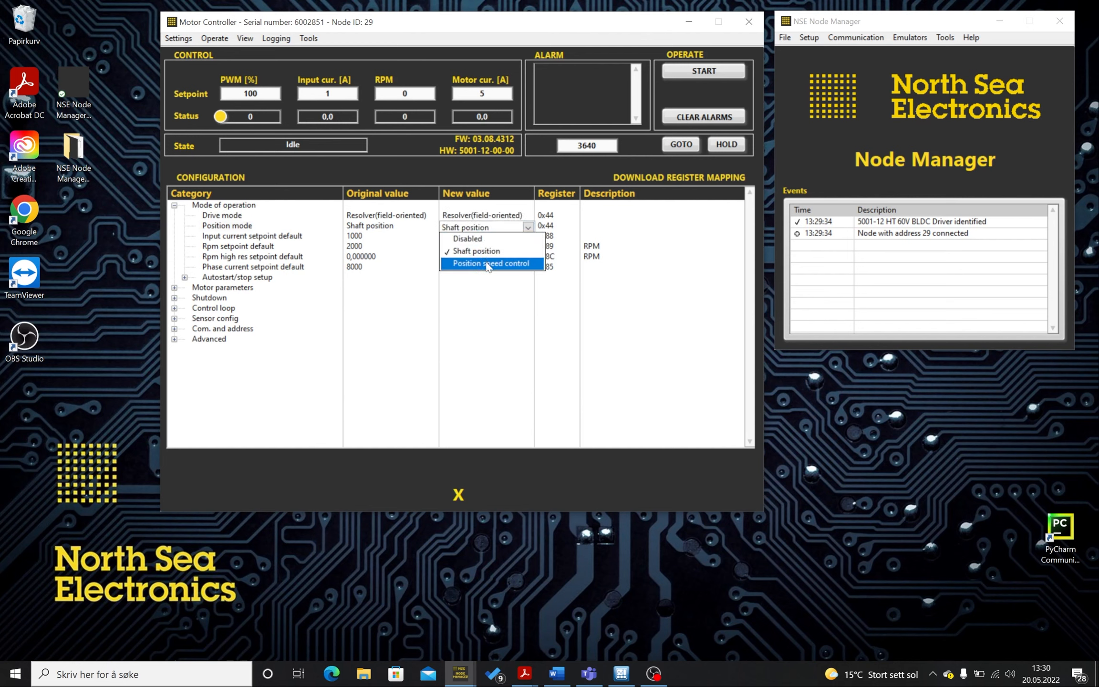
click(488, 265)
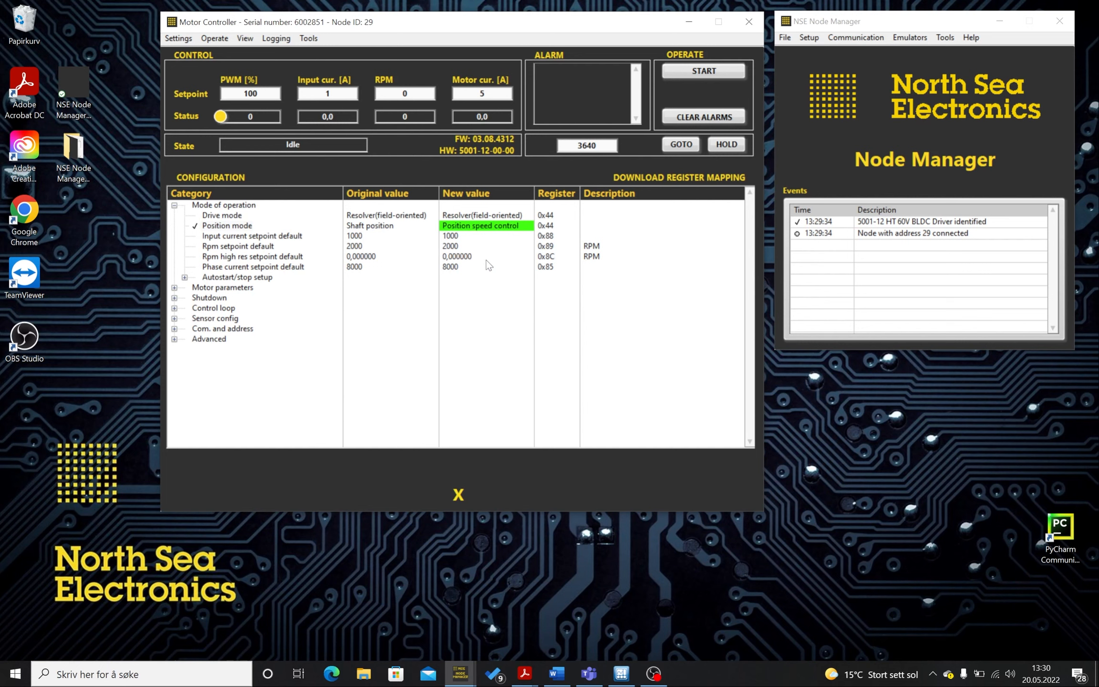
- Inspect the Motor parameters and Sensor config settings, including the Foc angle offset
click(174, 287)
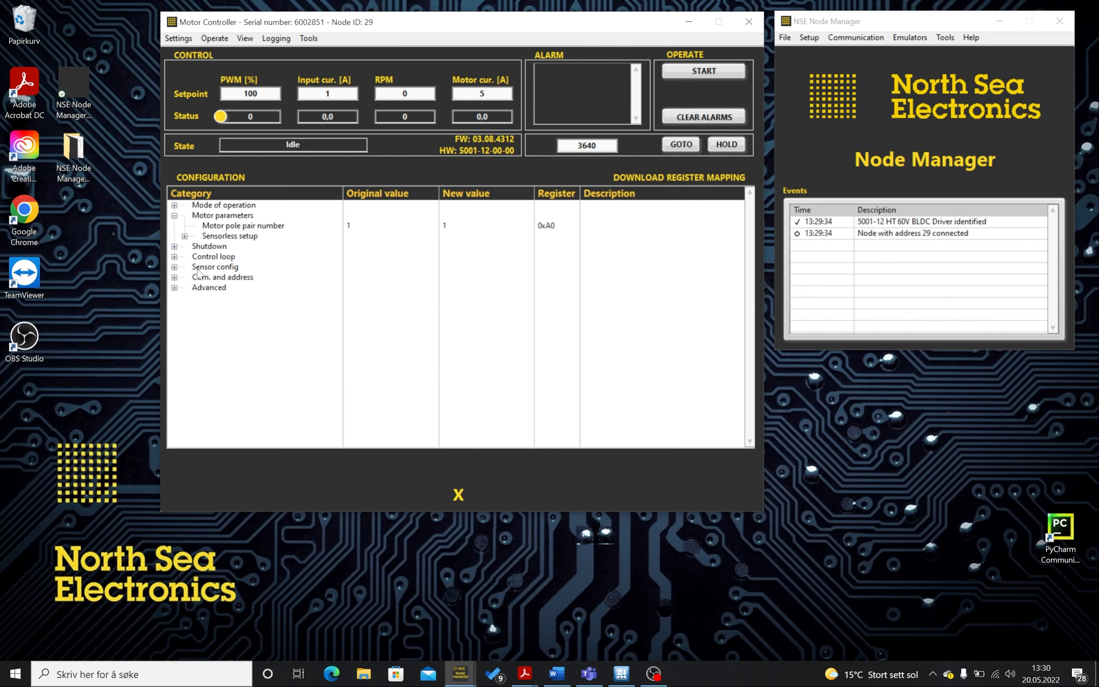
click(175, 267)
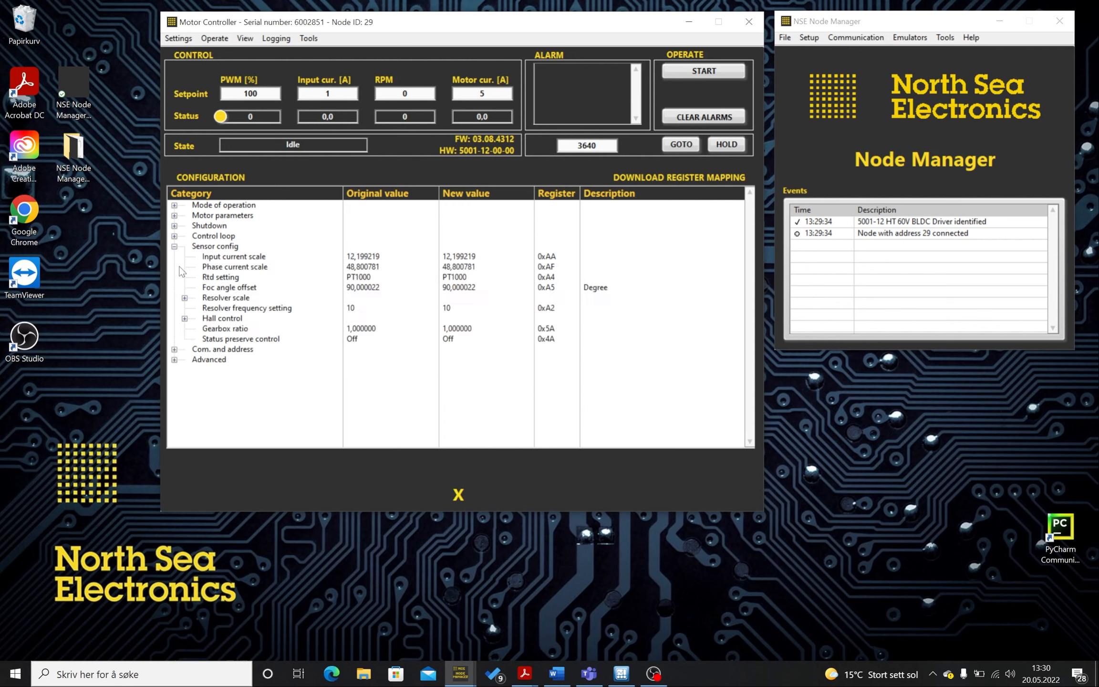
click(458, 289)
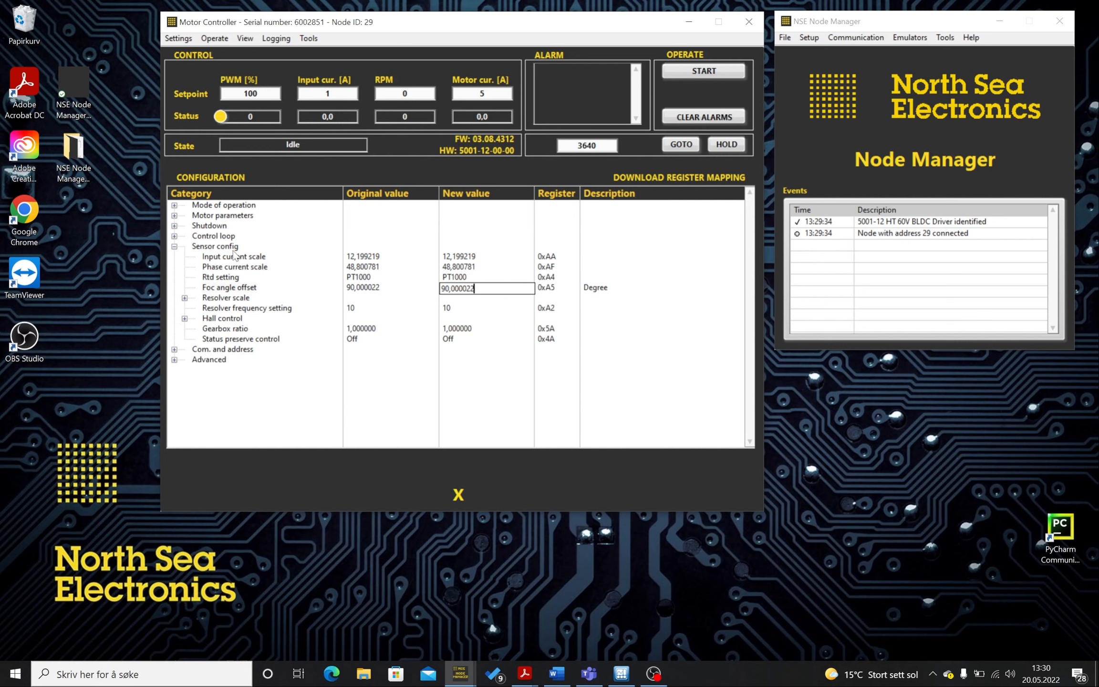
- Open the Control loop PI parameters and set Outer gain p to 1 and Outer gain i to 0
click(174, 236)
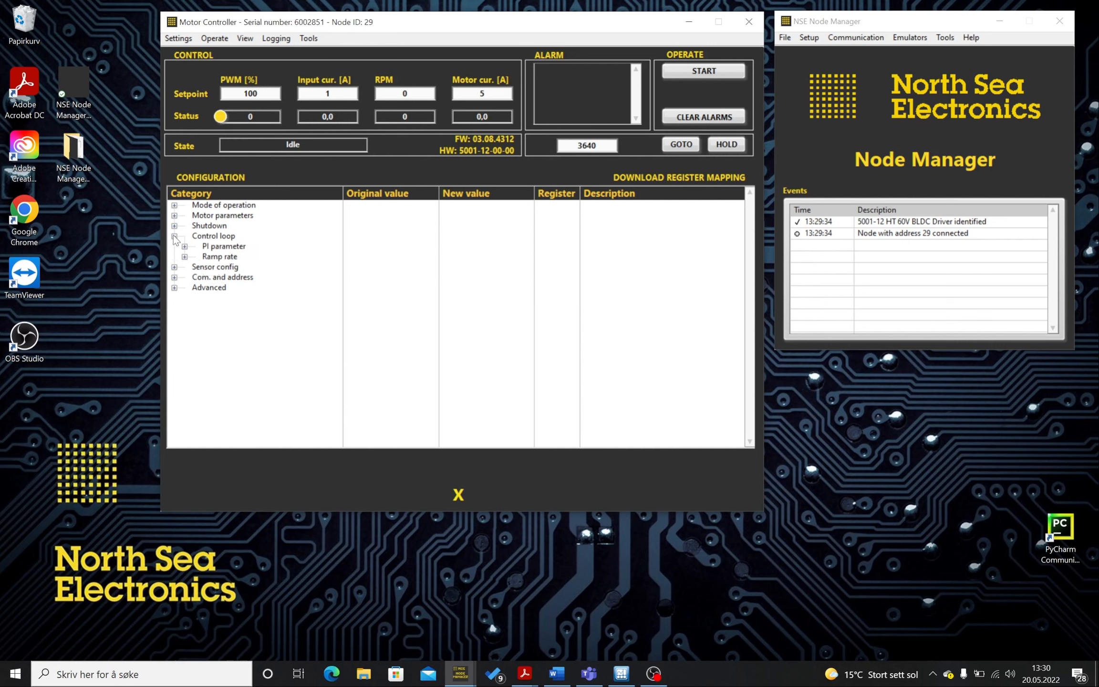
click(184, 247)
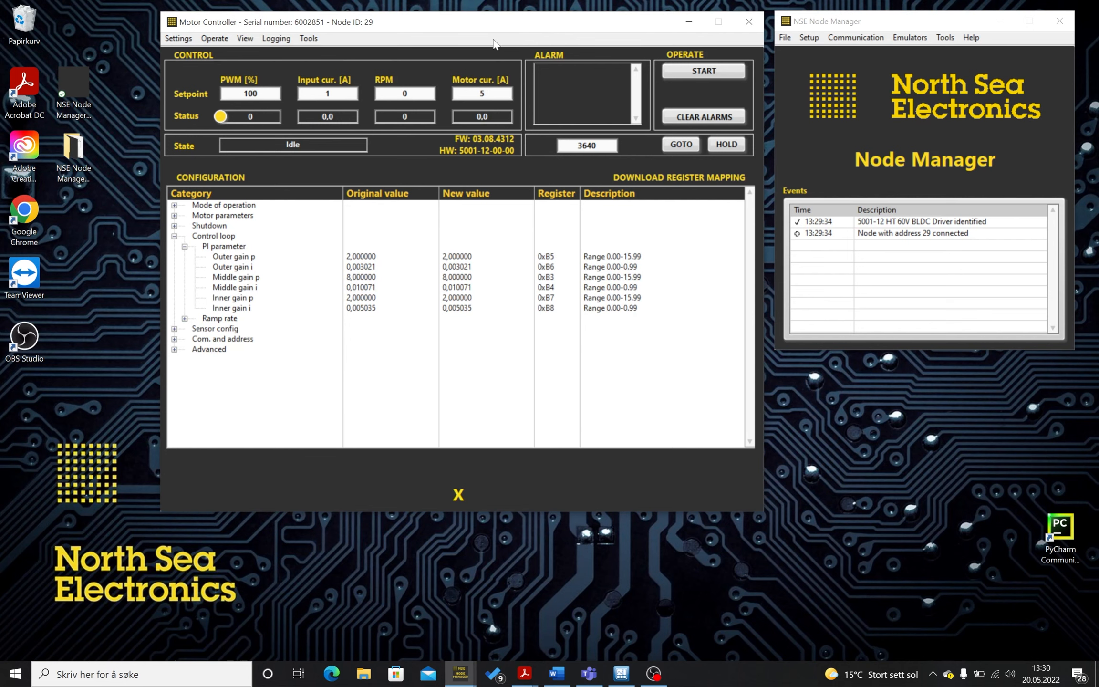
drag(476, 23, 803, 26)
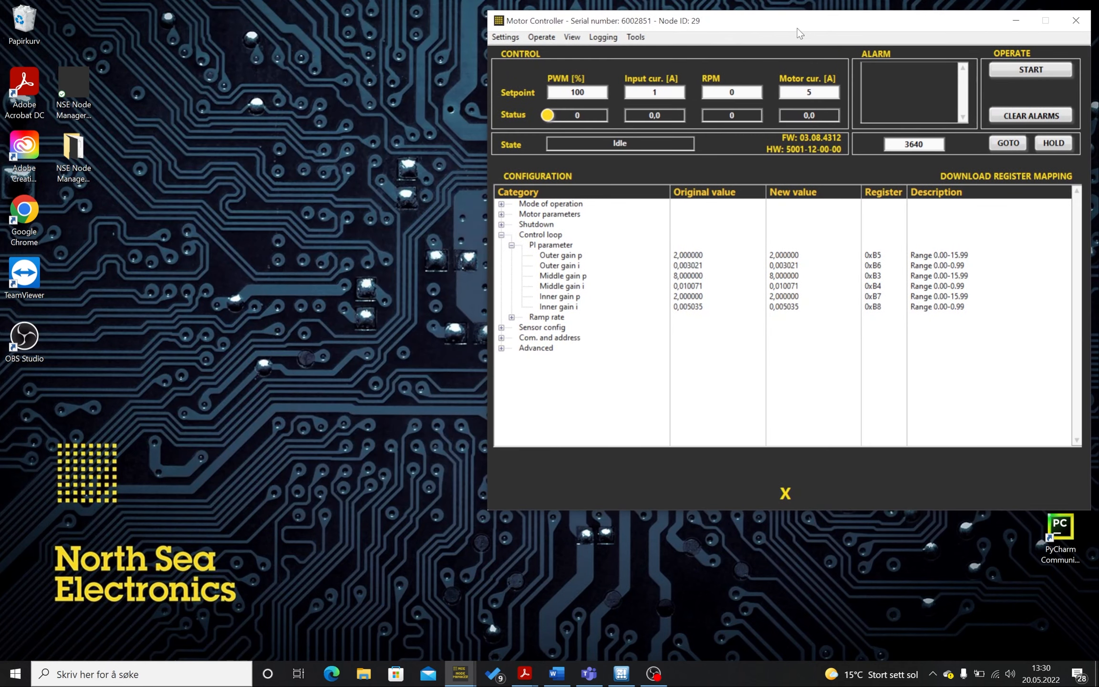
click(785, 255)
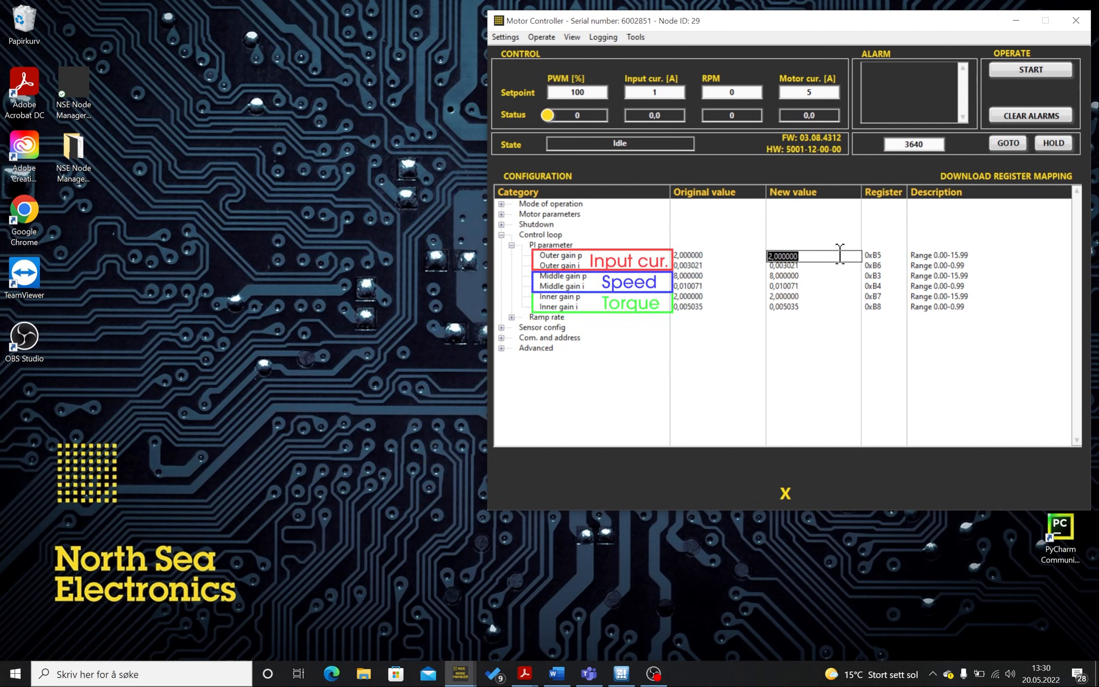
text(1)
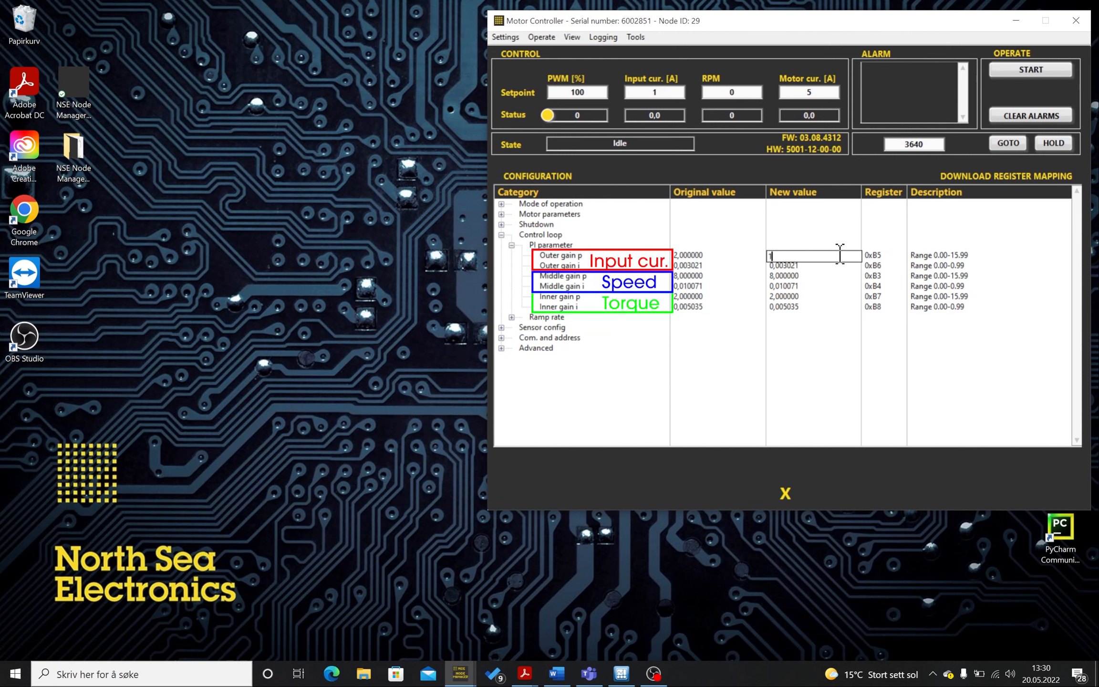
key(Return)
click(815, 267)
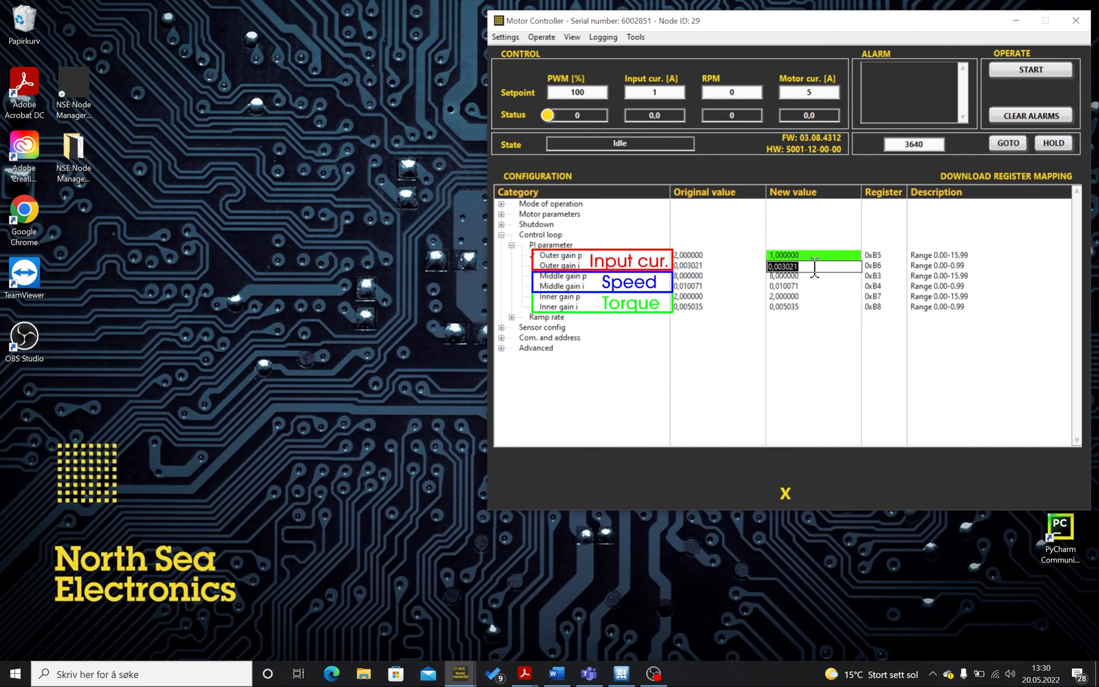
text(0,0003)
key(Return)
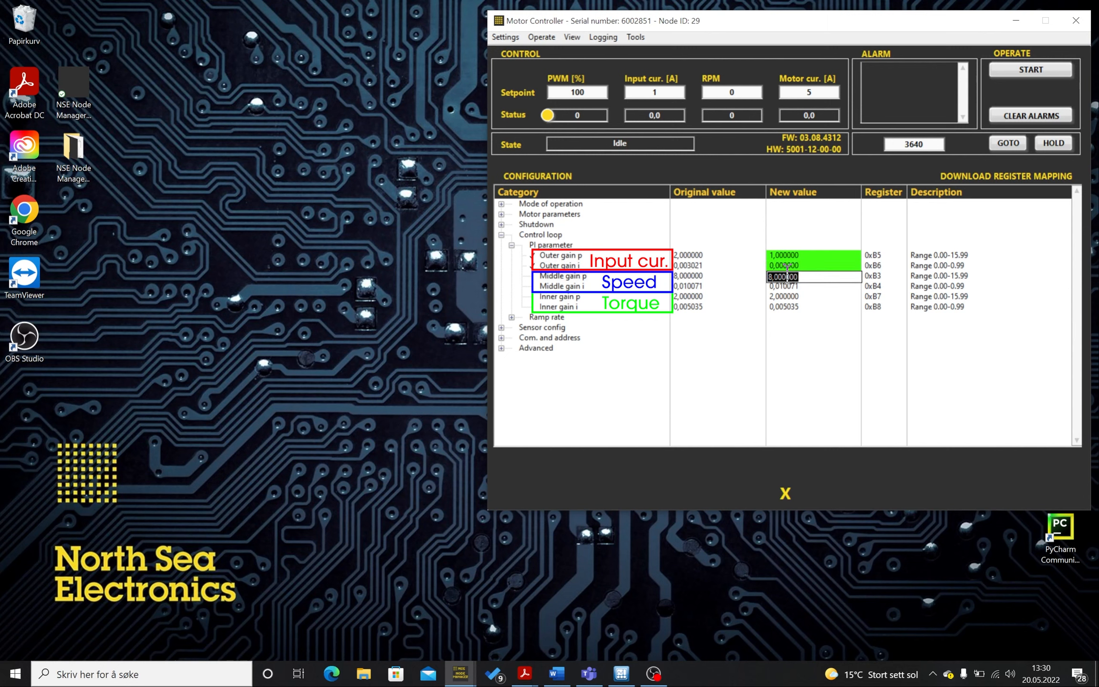
- Set Middle gain p to 1 and Middle gain i to 0
text(1)
key(Return)
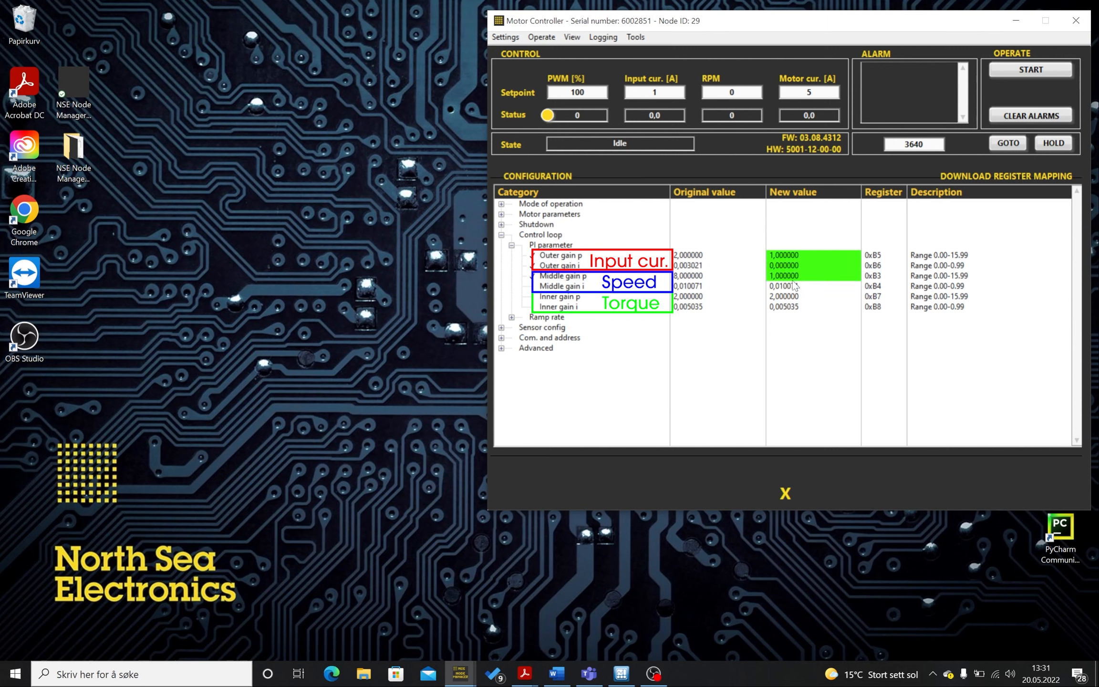
click(793, 286)
text(000)
key(Return)
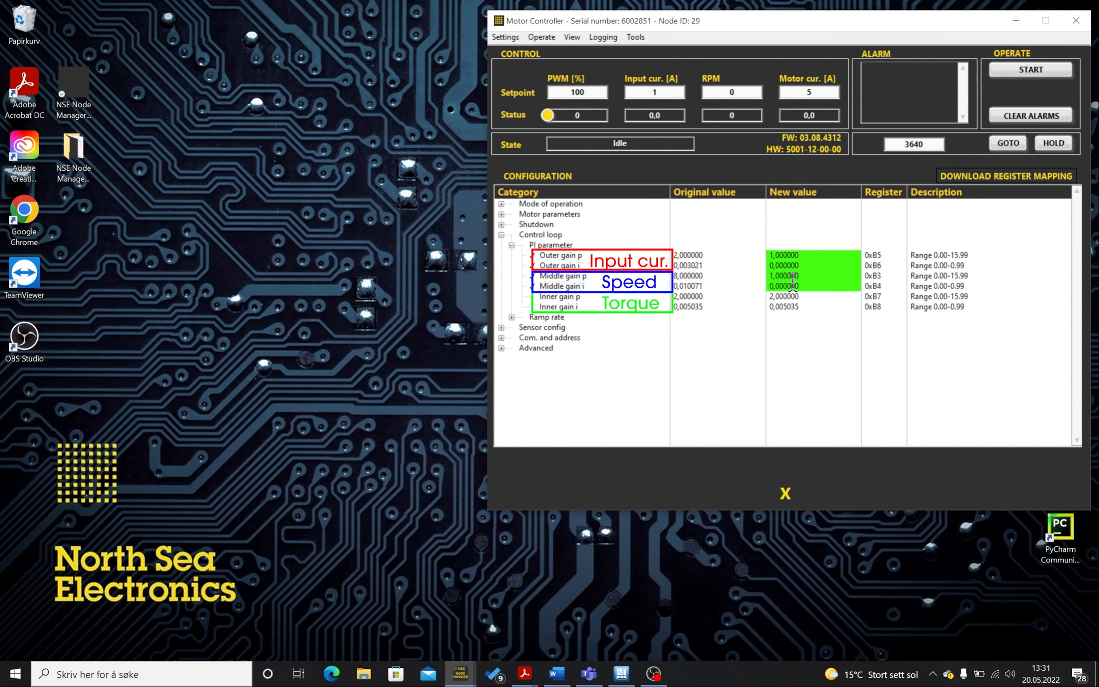
- Set Inner gain p to 1 and Inner gain i to 0
text(1)
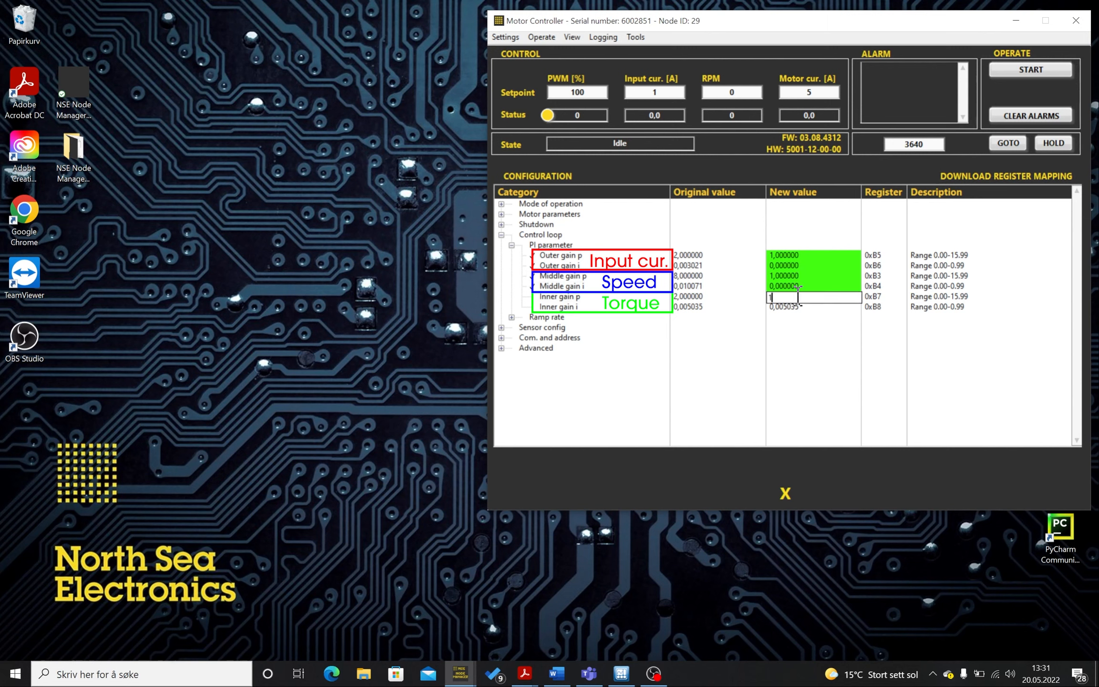
key(Return)
click(807, 306)
text(0)
key(Return)
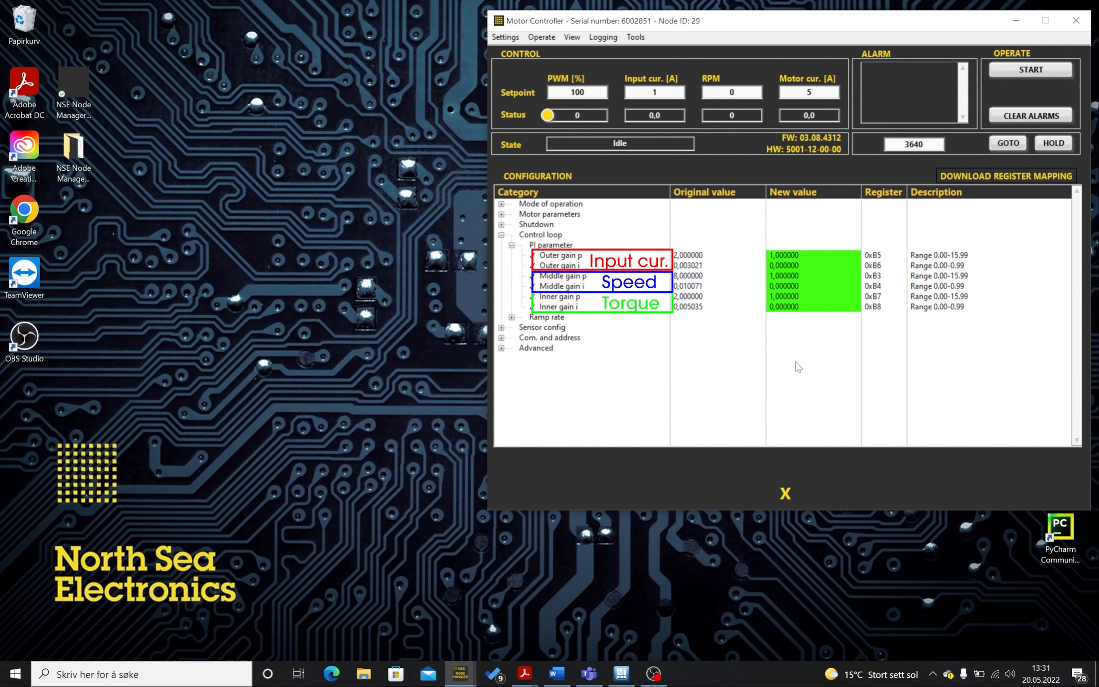
- Open the RPM plot window and place it at the upper left beside the Motor Controller
click(575, 38)
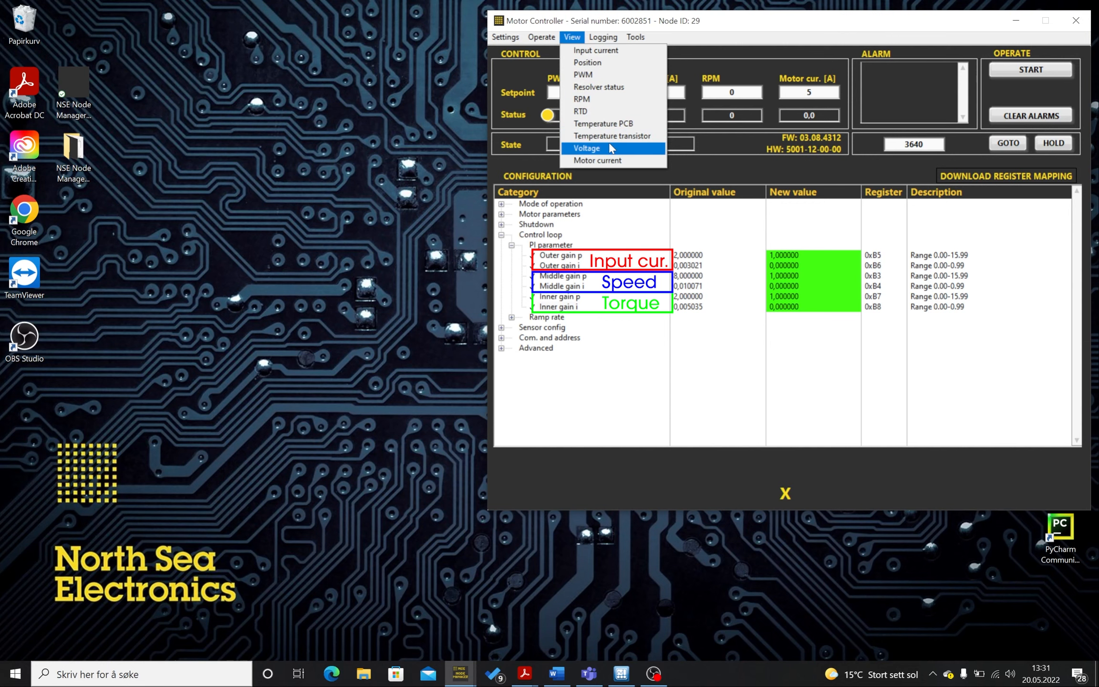
click(583, 99)
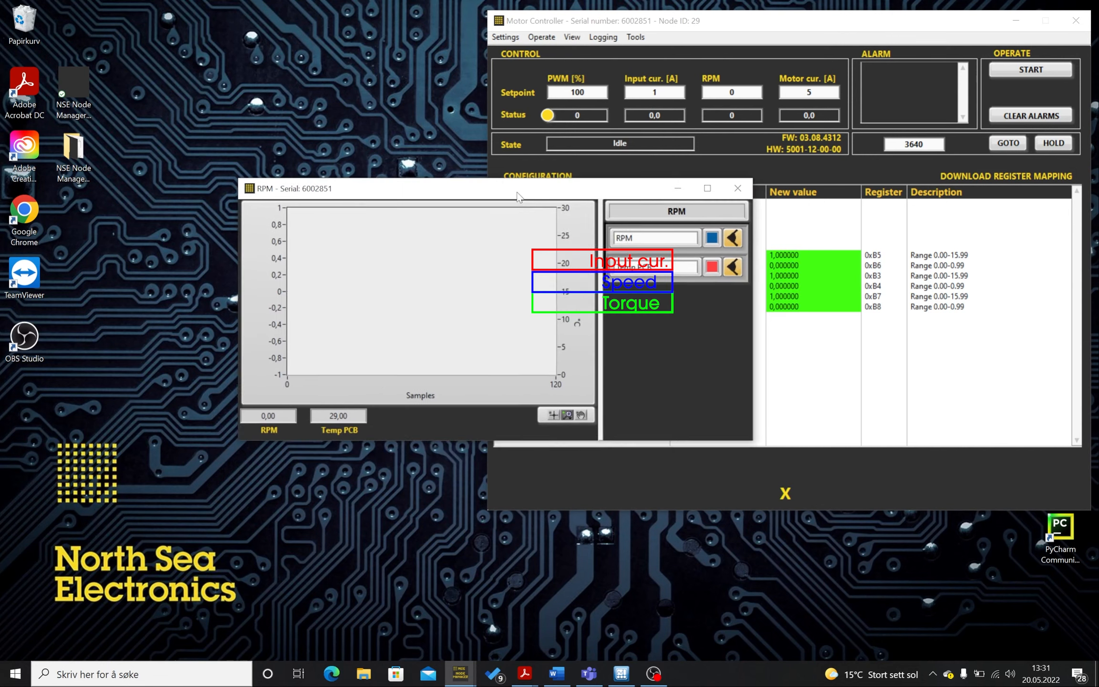
drag(519, 196, 289, 33)
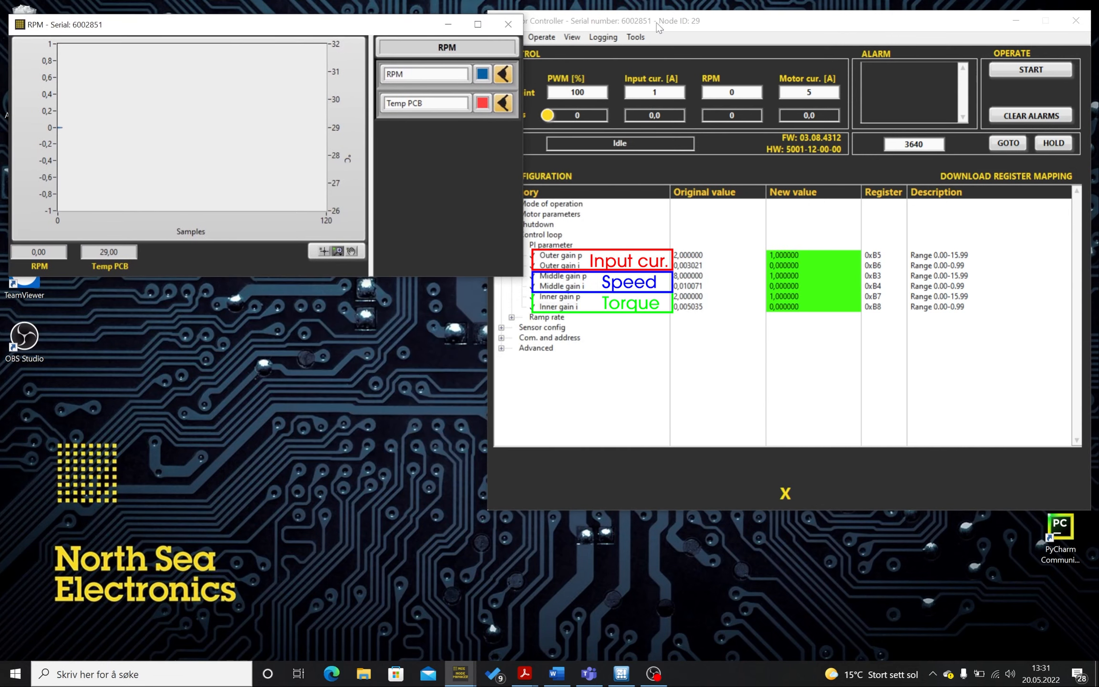
drag(659, 27, 682, 28)
- Open the Motor current plot window and place it beneath the RPM plot
click(596, 37)
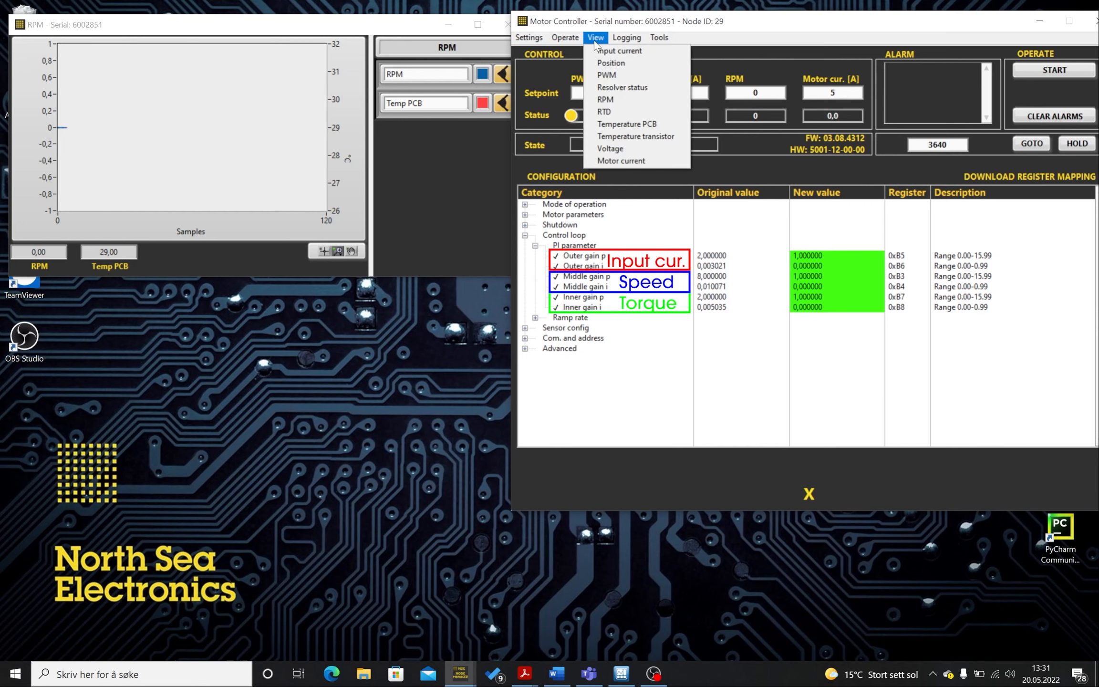
click(615, 162)
drag(518, 216, 235, 300)
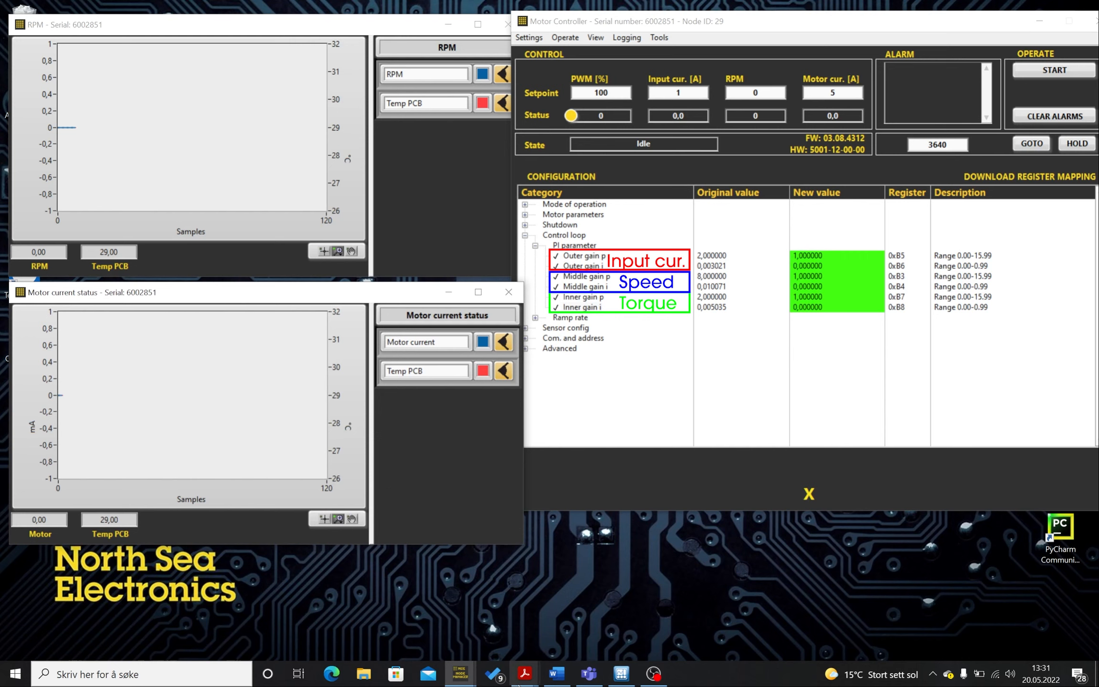
- Switch to Adobe Acrobat to view the Position speed control loop diagram
mouse_move(525, 681)
click(579, 616)
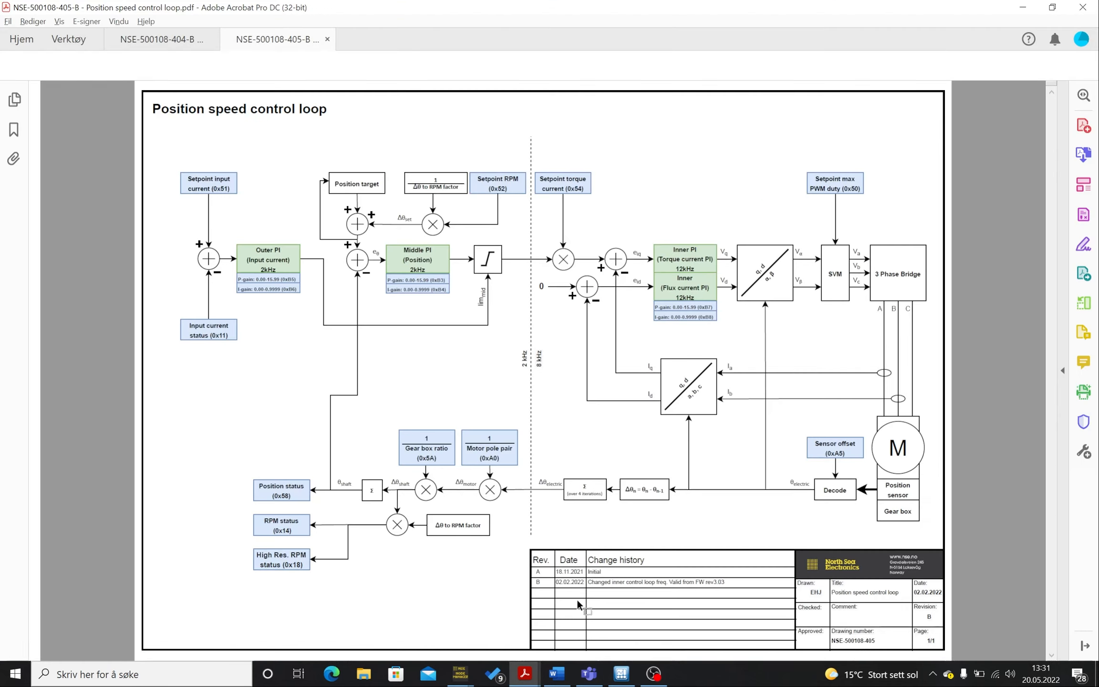
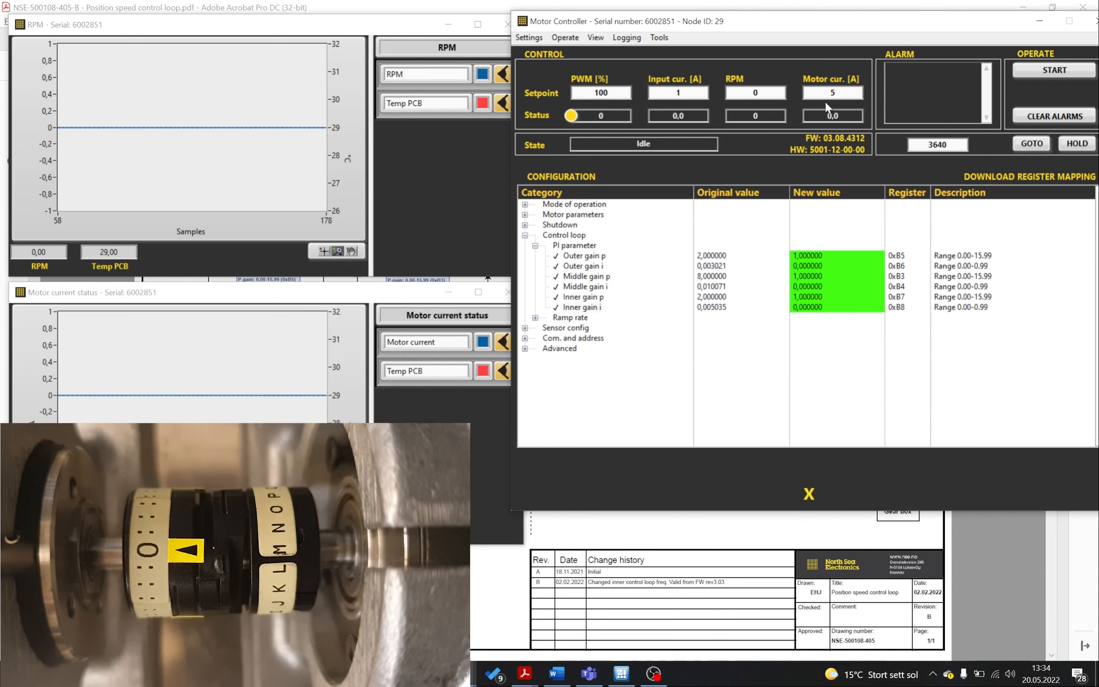
- Bring the Position speed control loop diagram forward to review it, then minimize the PDF viewer
double_click(860, 96)
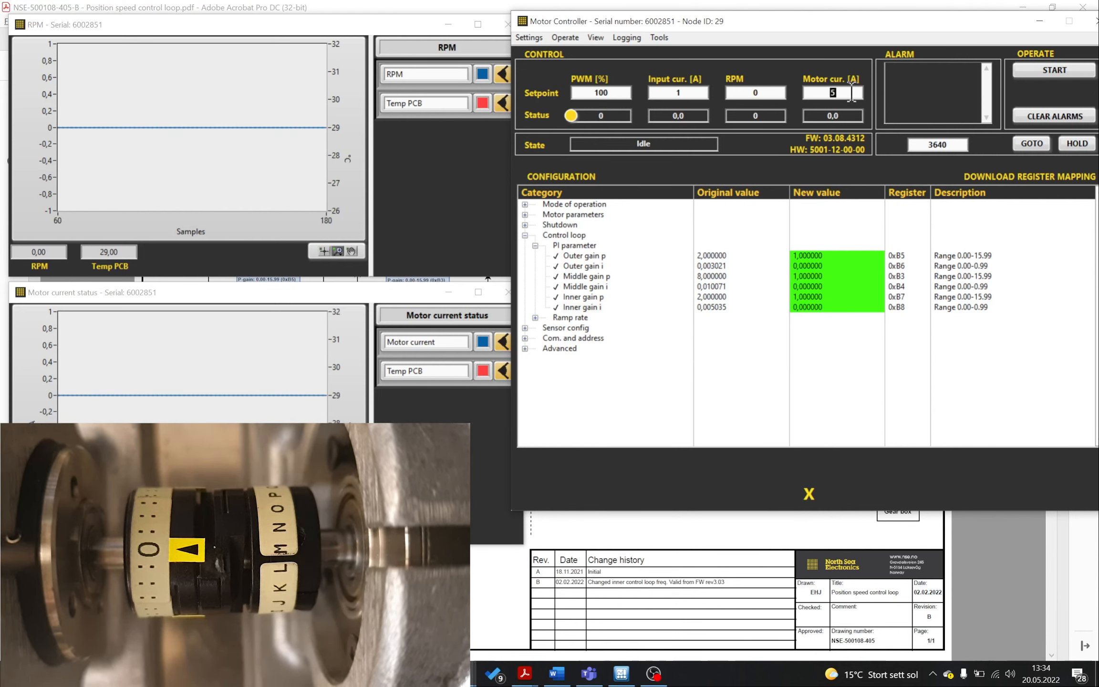
click(848, 93)
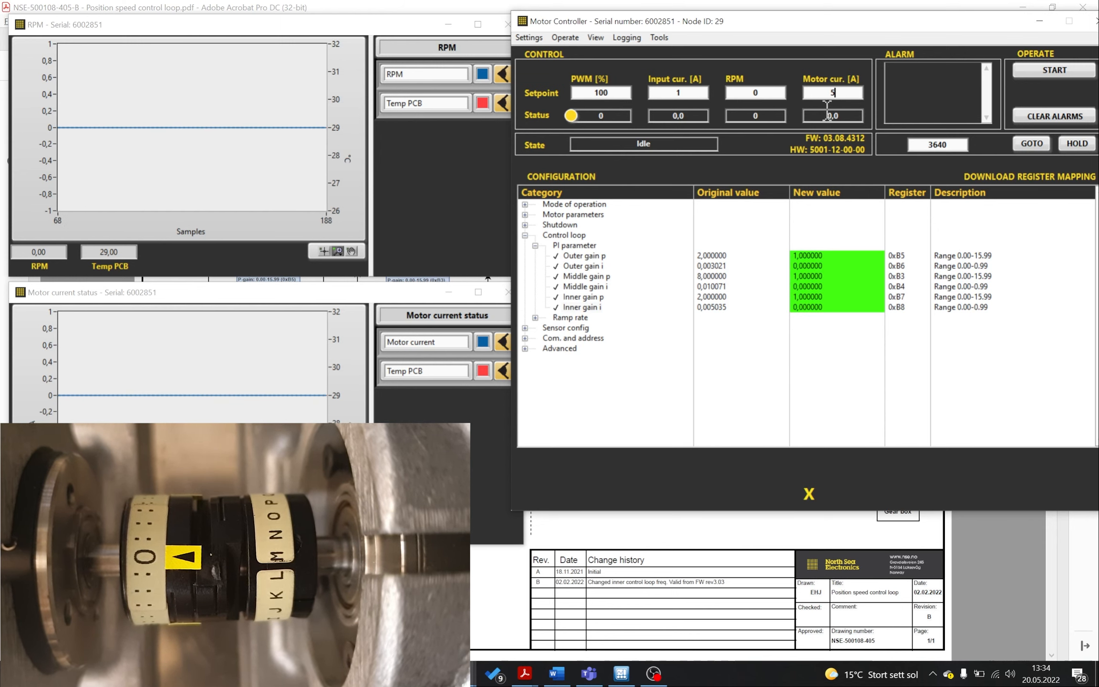
click(591, 524)
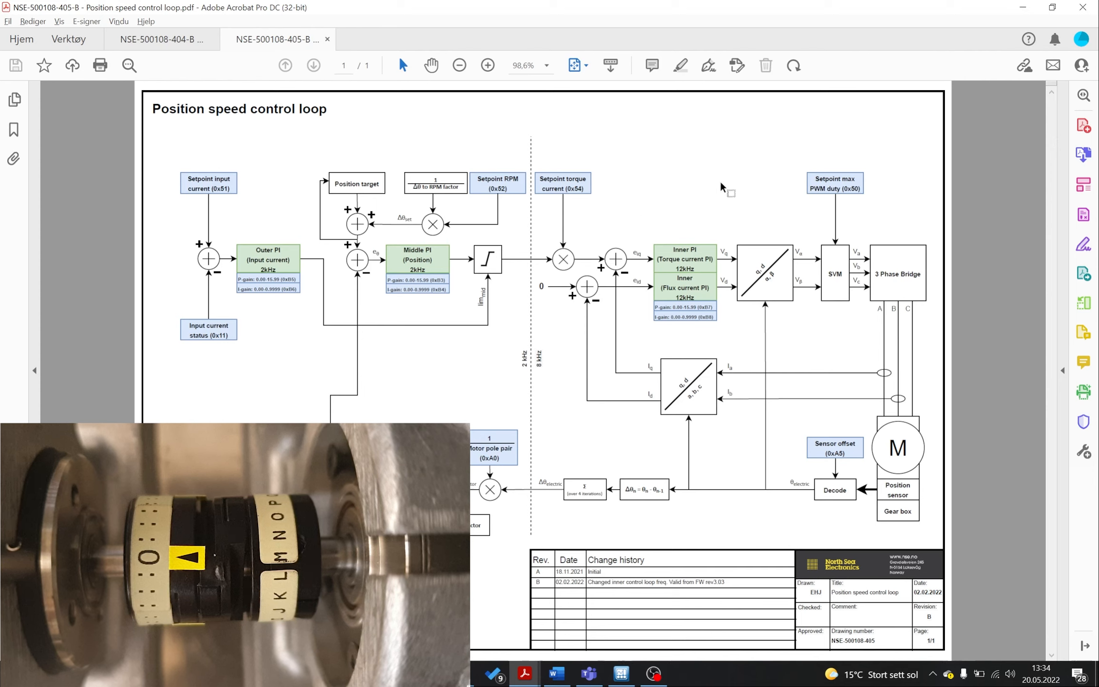
click(1021, 8)
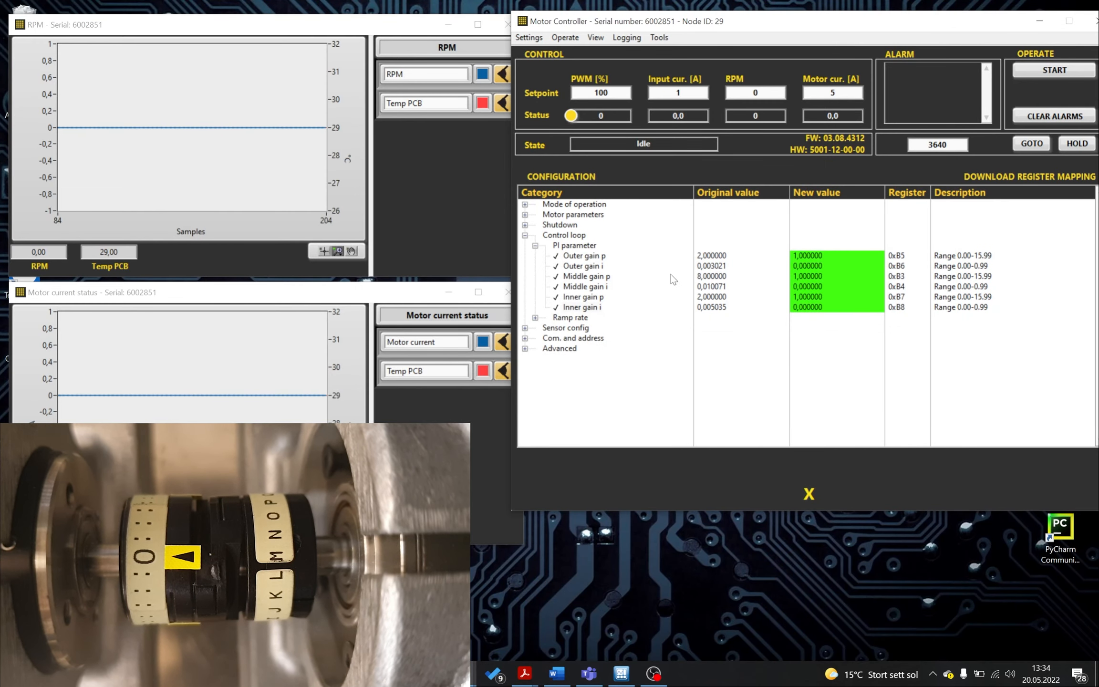
- Set the RPM setpoint to 1000
double_click(767, 93)
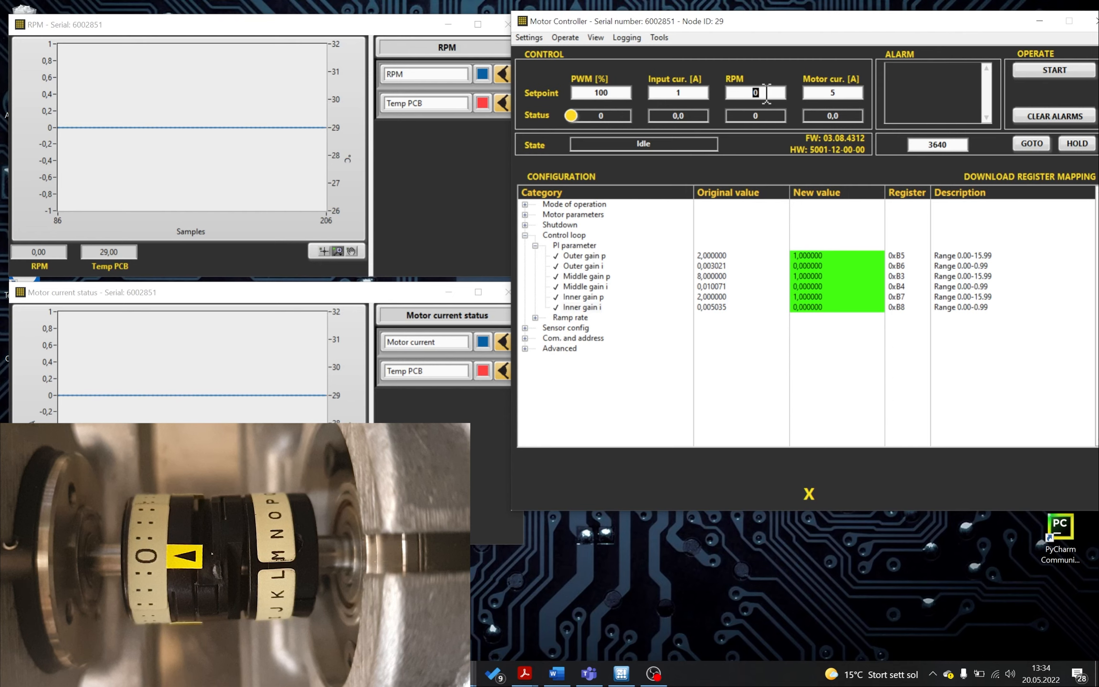
text(1000)
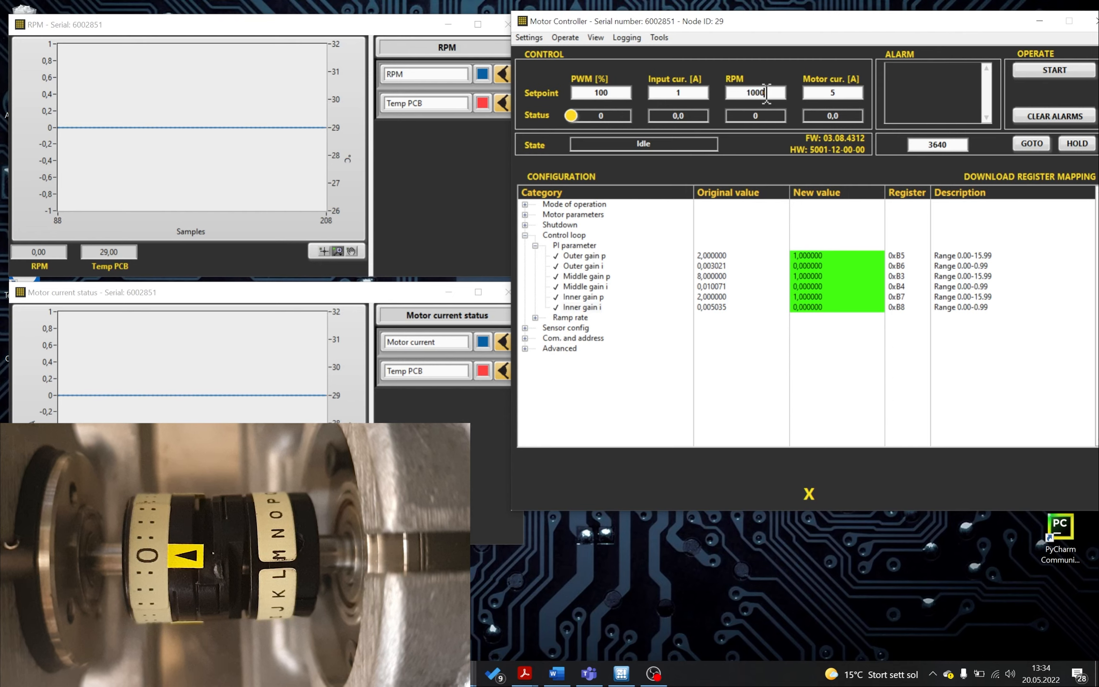
click(829, 256)
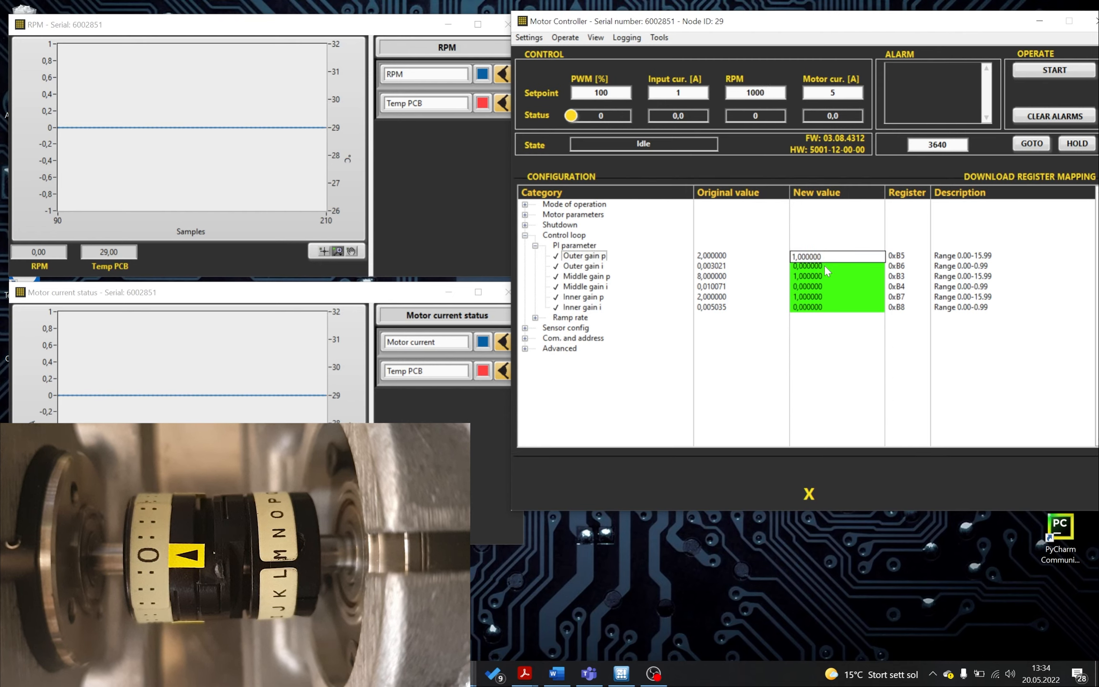
click(824, 265)
- Set Inner gain i to 0.000092
click(824, 308)
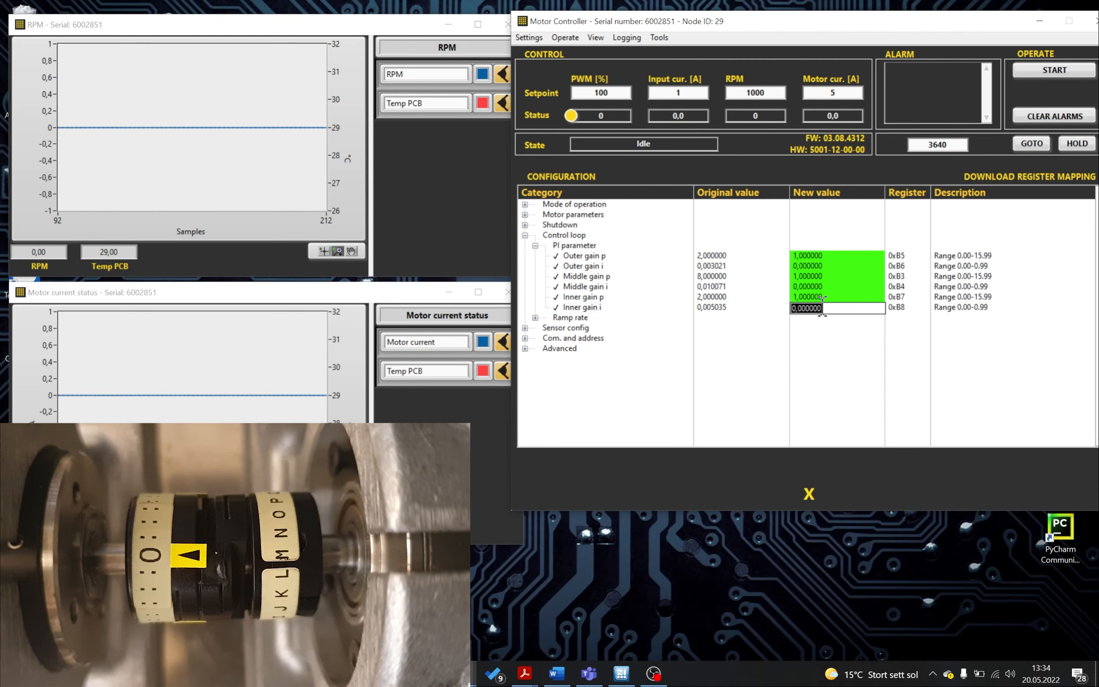
drag(823, 308, 811, 308)
key(BackSpace)
key(BackSpace)
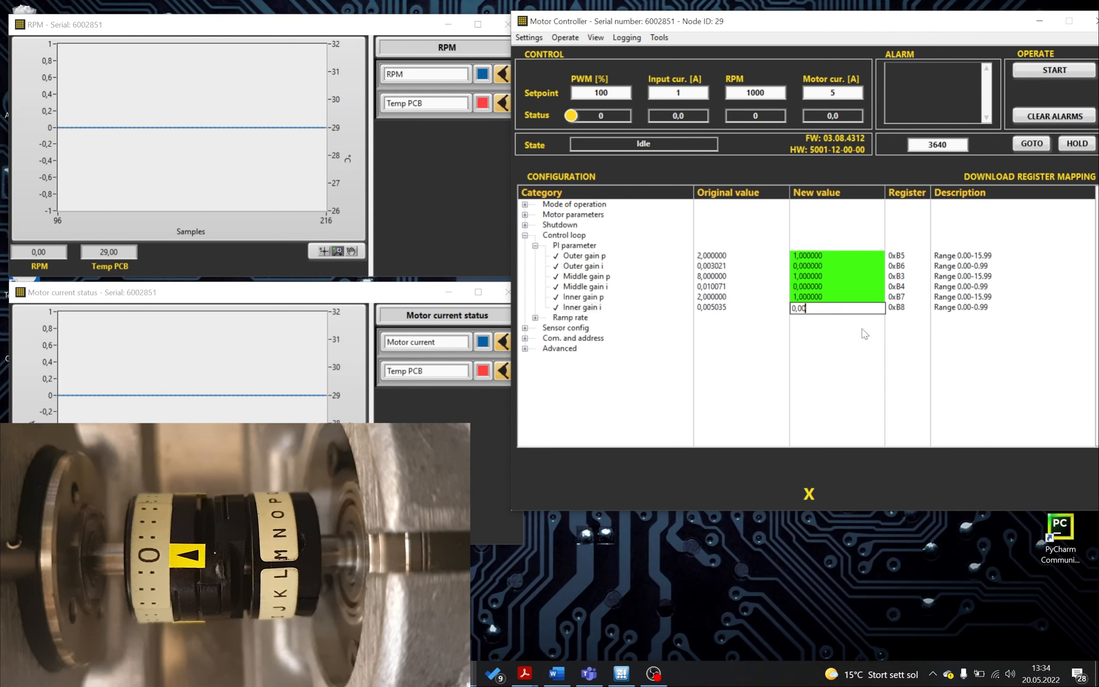
text(1)
key(BackSpace)
text(0092)
key(Return)
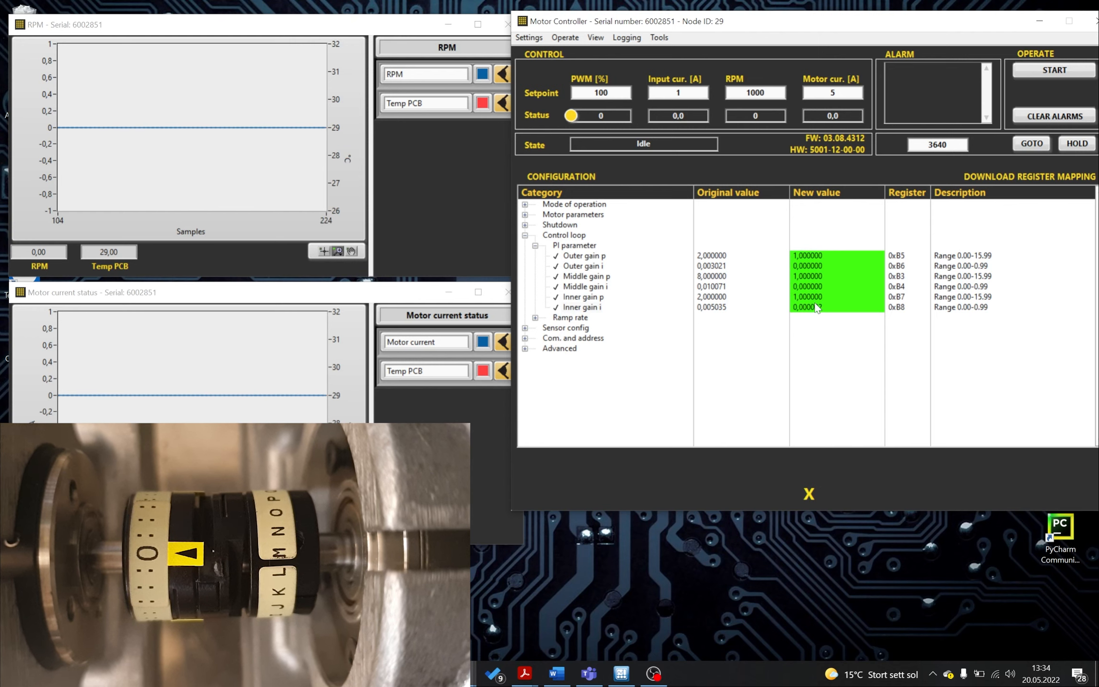
- Set Outer gain i to 0.001
double_click(808, 267)
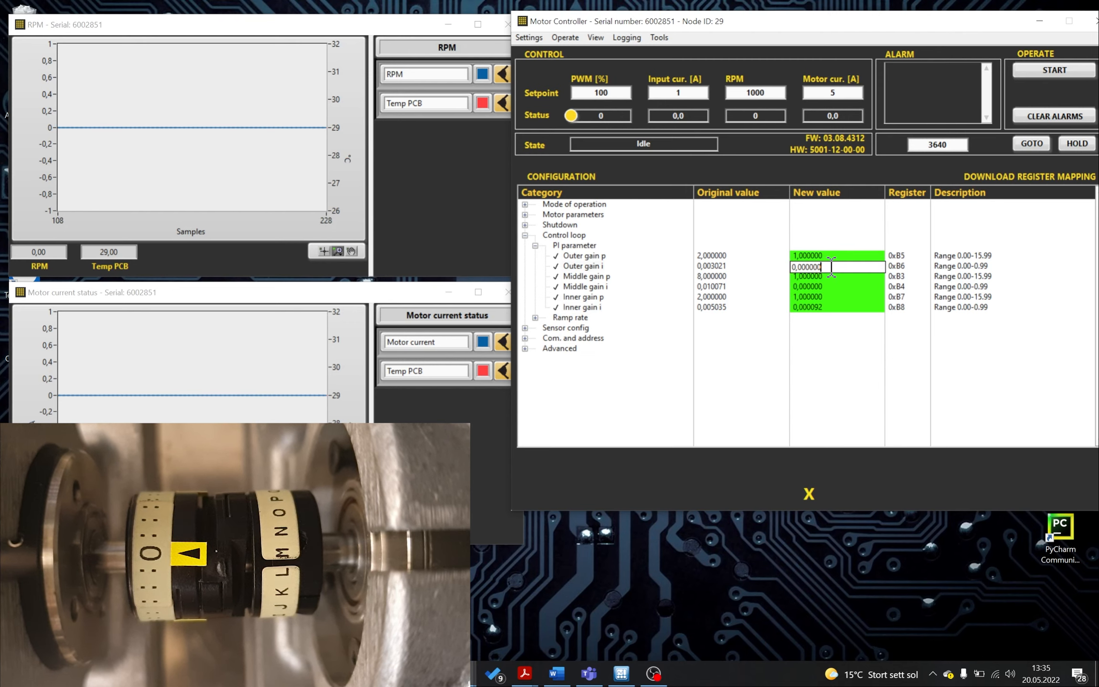
drag(831, 267, 808, 267)
key(BackSpace)
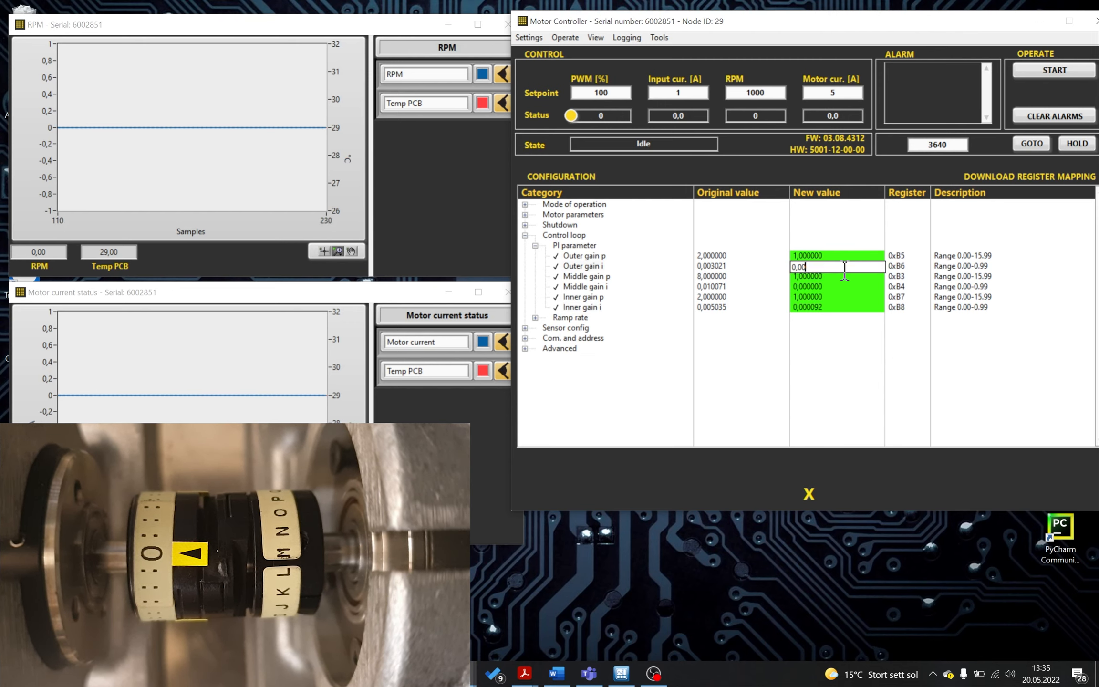
text(1)
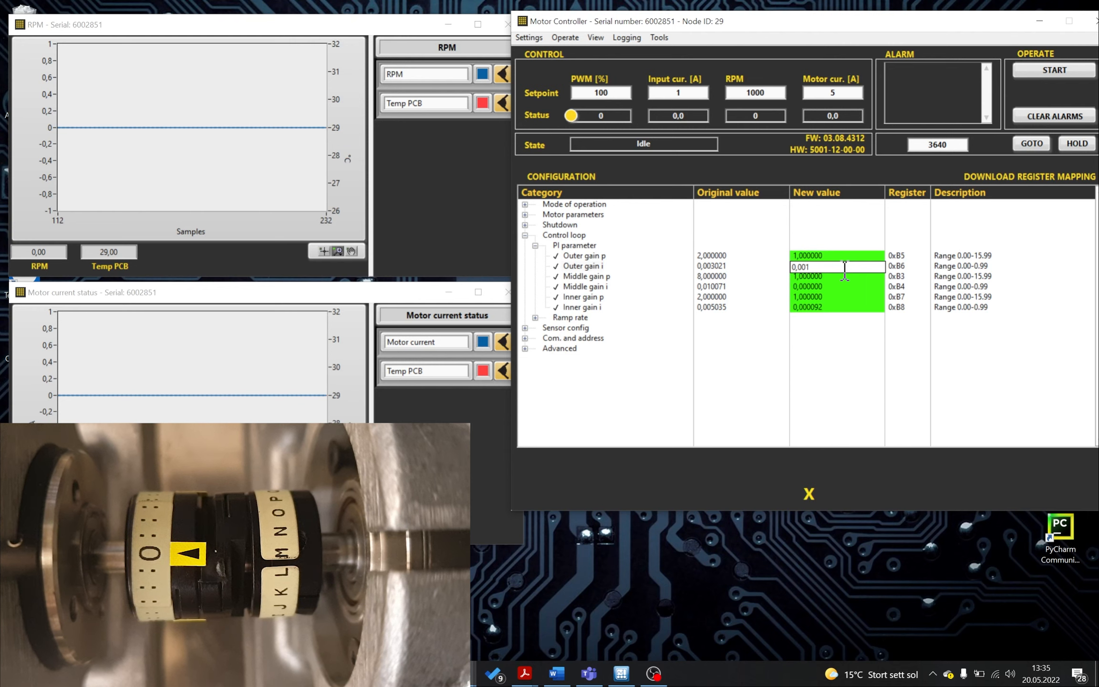
key(Return)
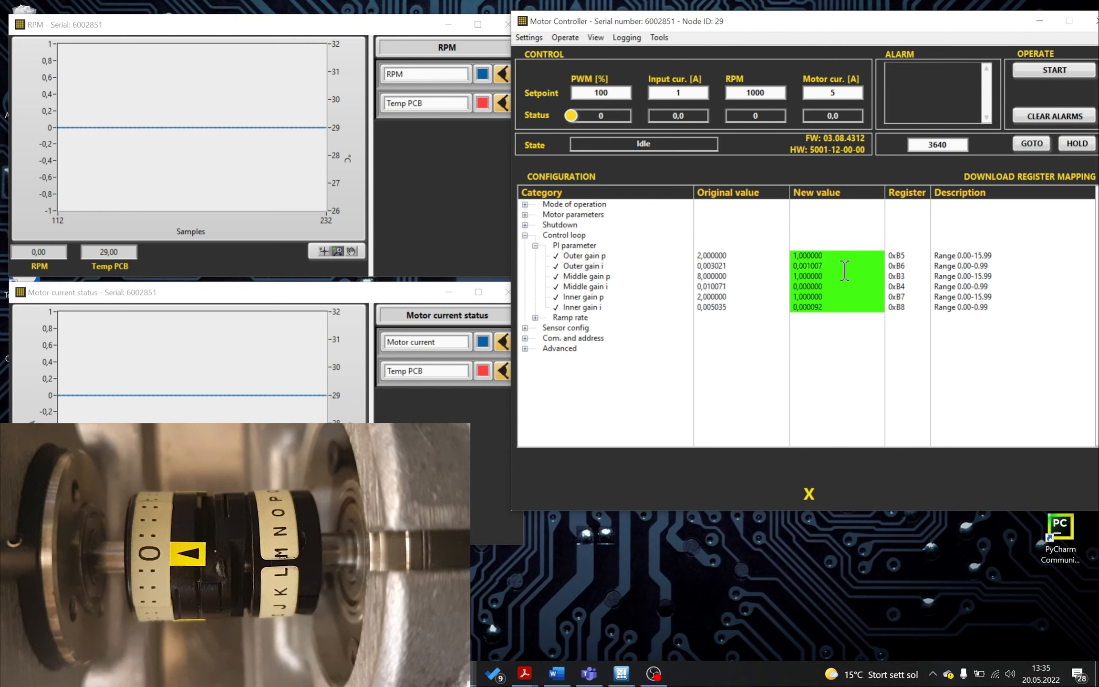
- Set Middle gain i to 0.0001
click(809, 287)
drag(822, 287, 810, 287)
key(BackSpace)
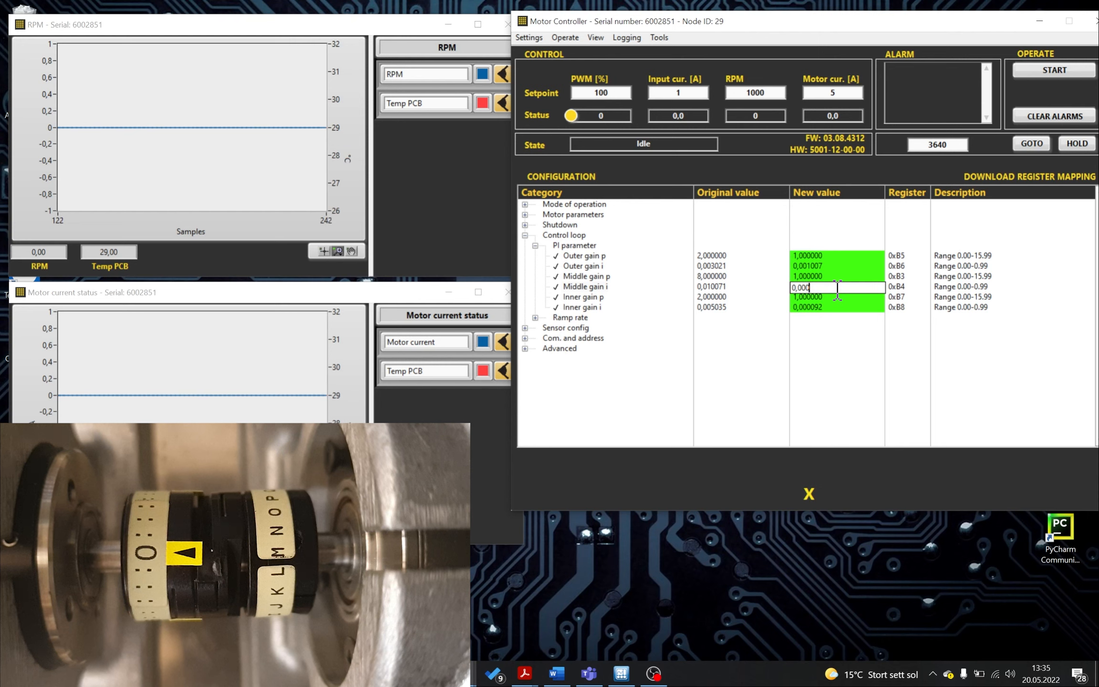
text(1)
key(Return)
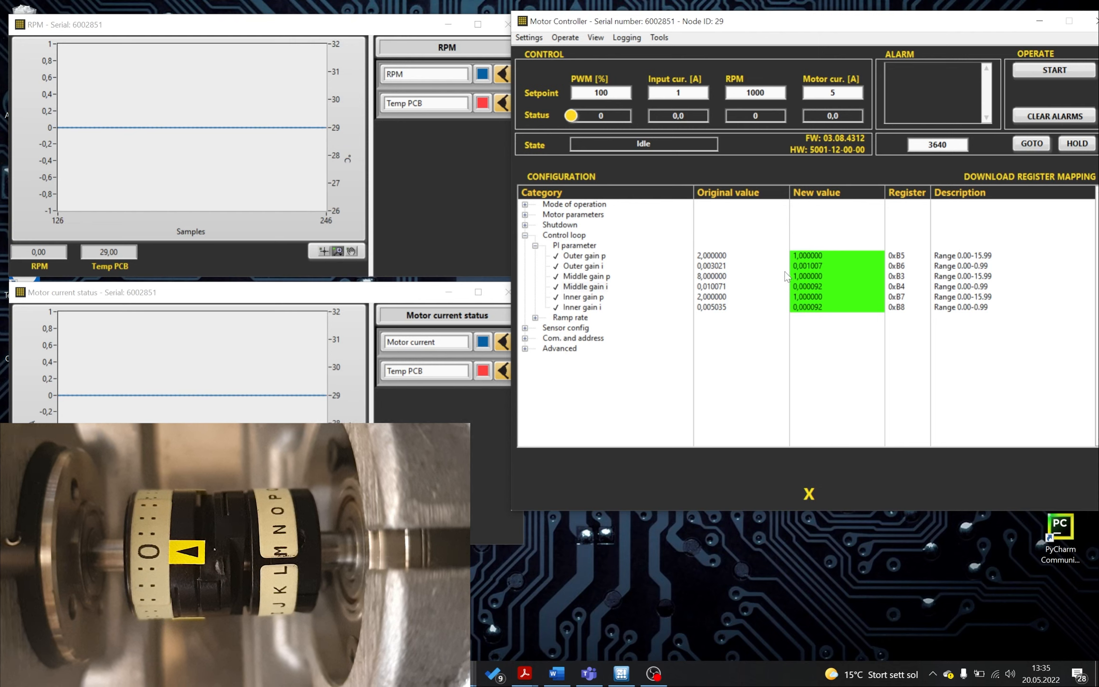
- Start the motor and set the RPM plot's lower axis limit to 950
click(1034, 72)
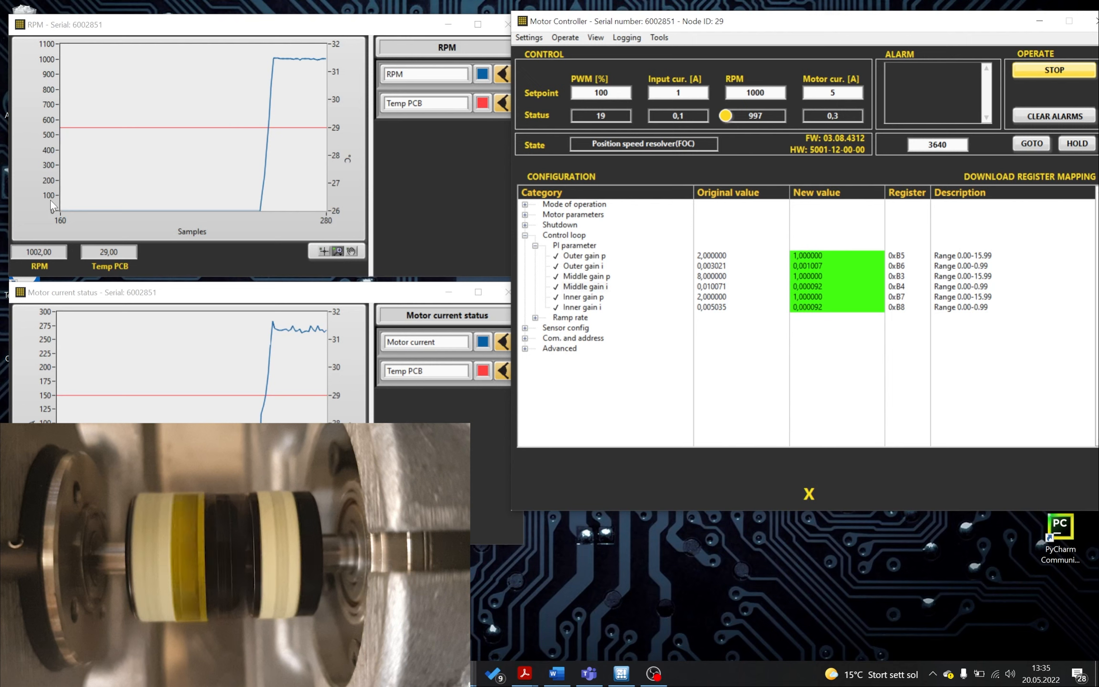
right_click(50, 200)
click(77, 247)
double_click(53, 210)
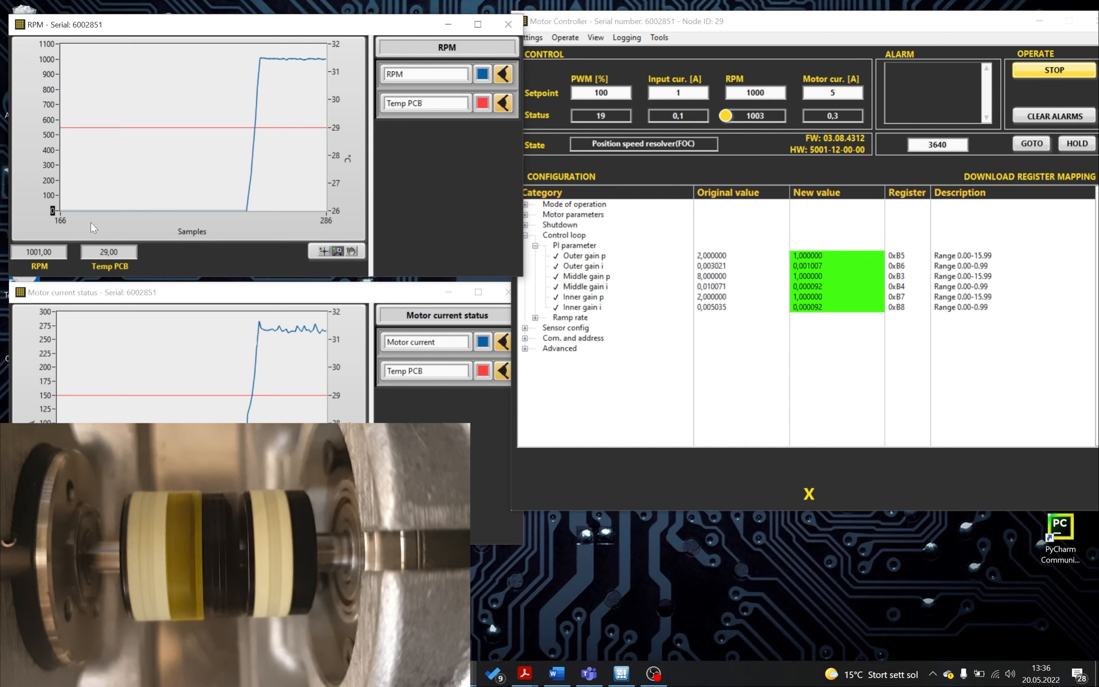
text(950)
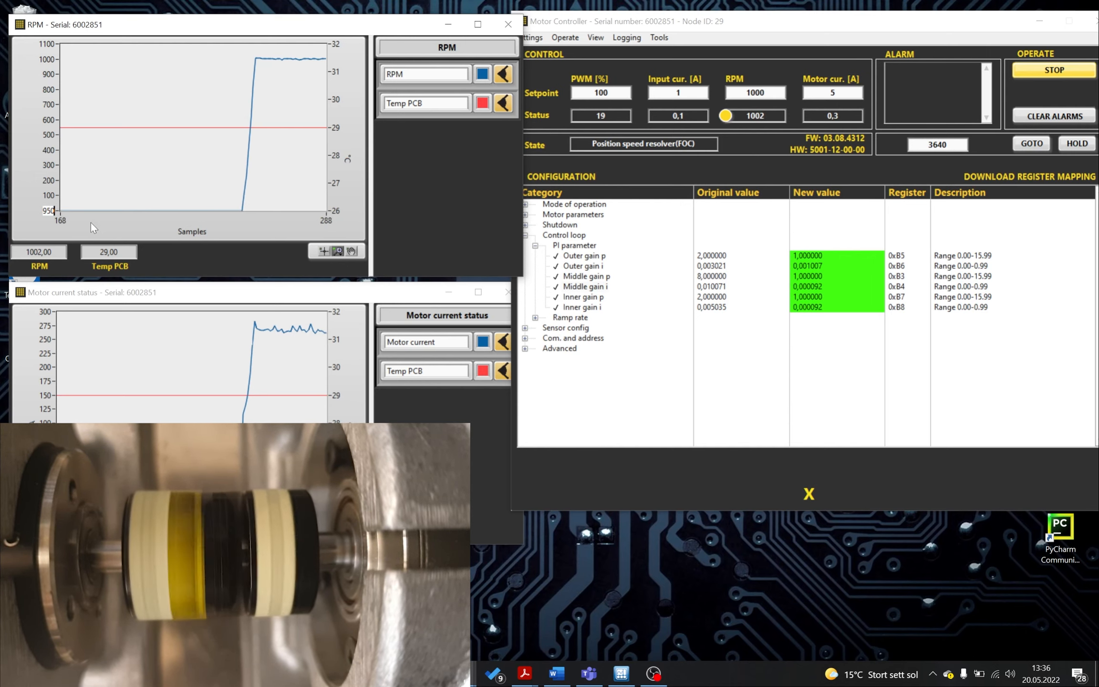
key(Return)
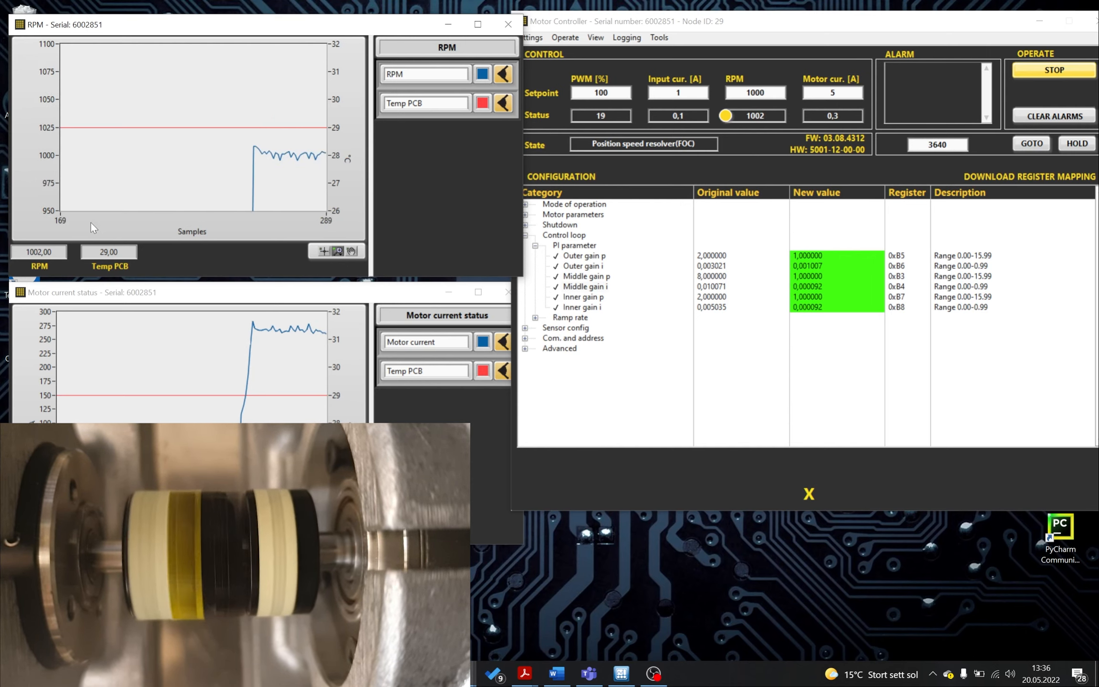
- Set the RPM plot's upper axis limit to 1050
double_click(47, 44)
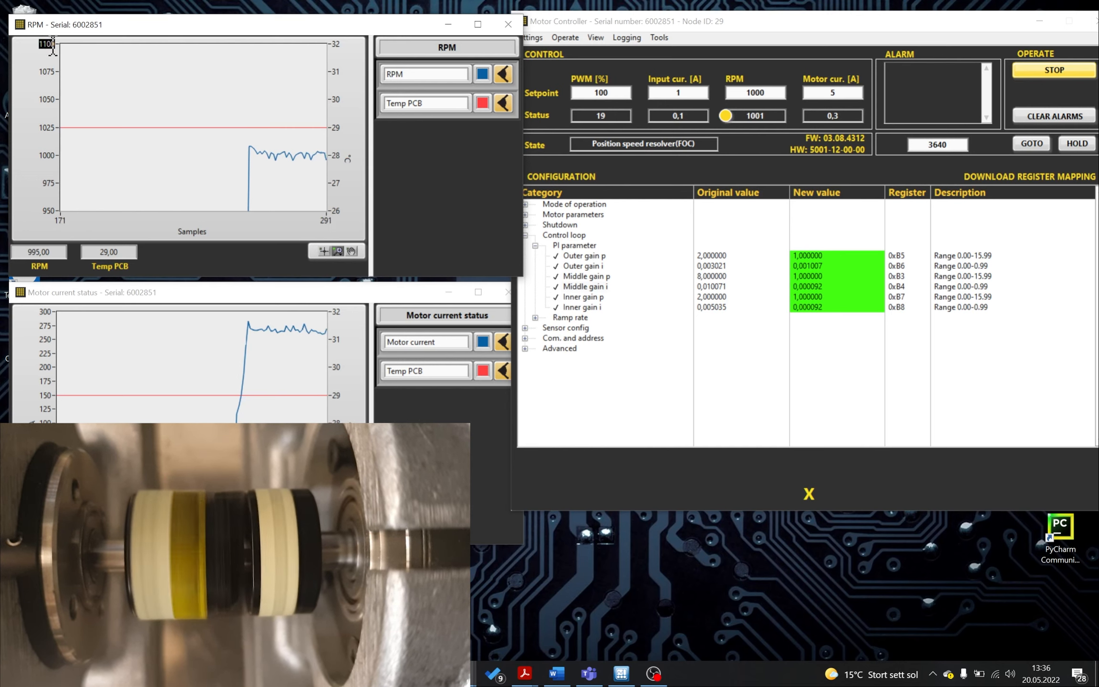
text(1050)
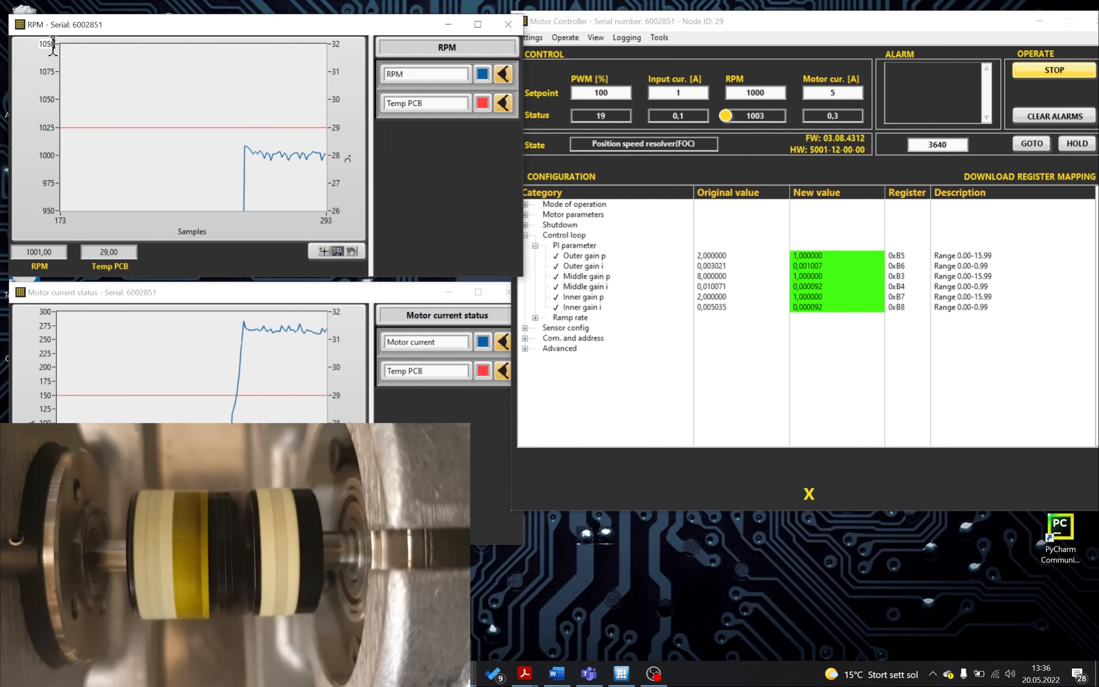
key(Return)
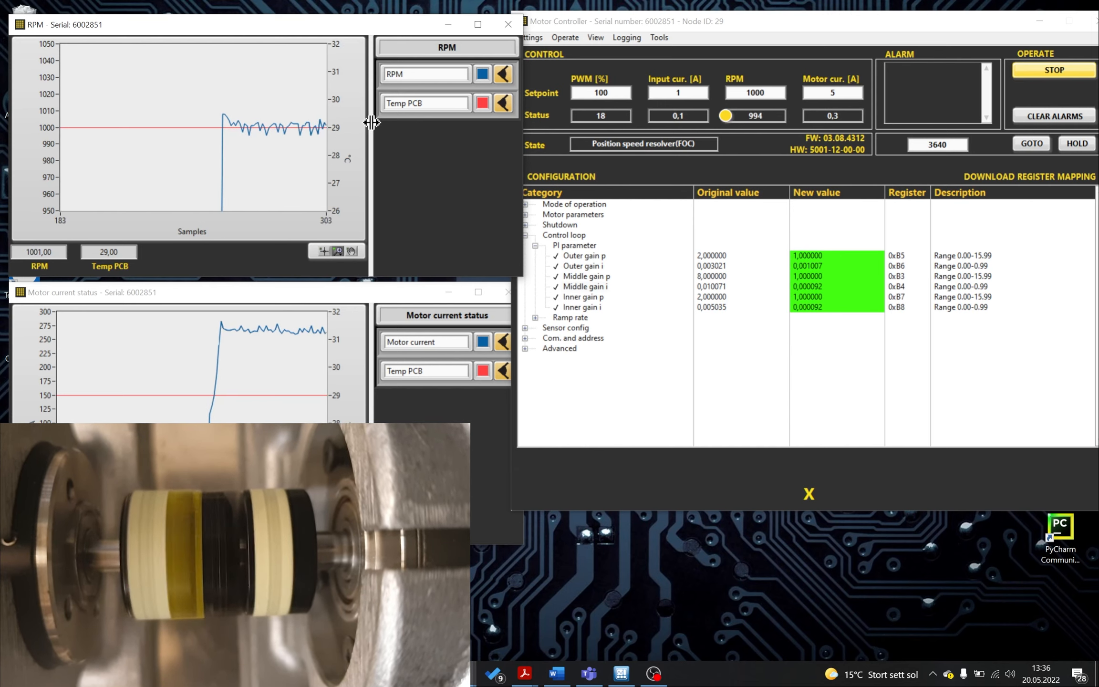
- Stop the motor and restore automatic scaling on the RPM plot
click(1066, 72)
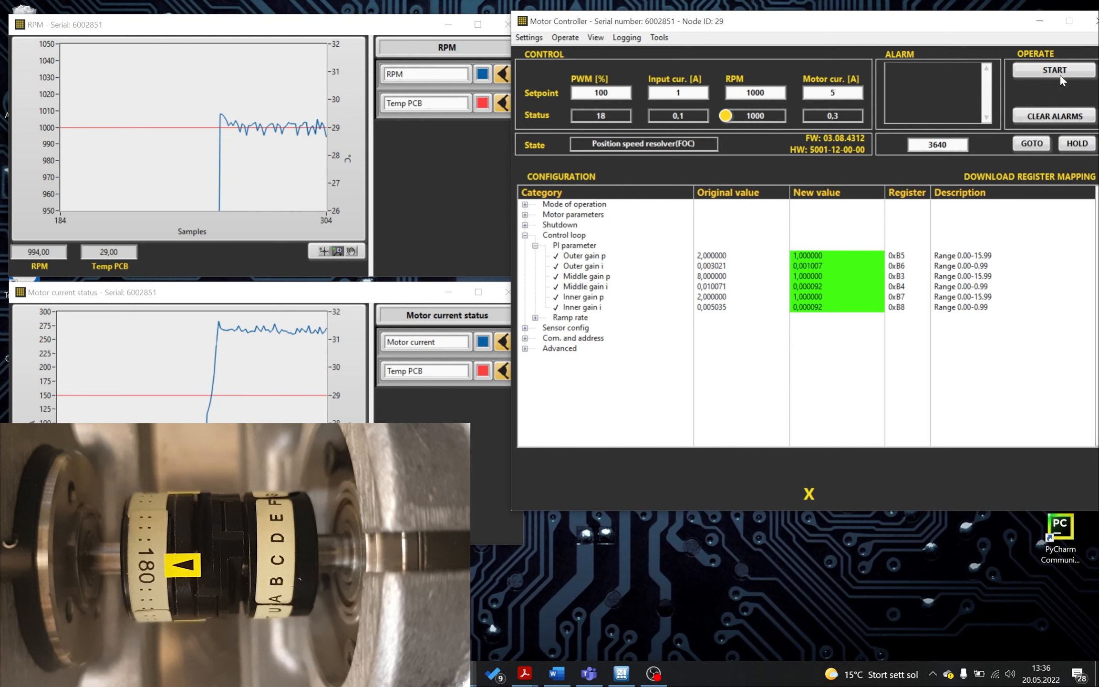
right_click(46, 127)
click(67, 174)
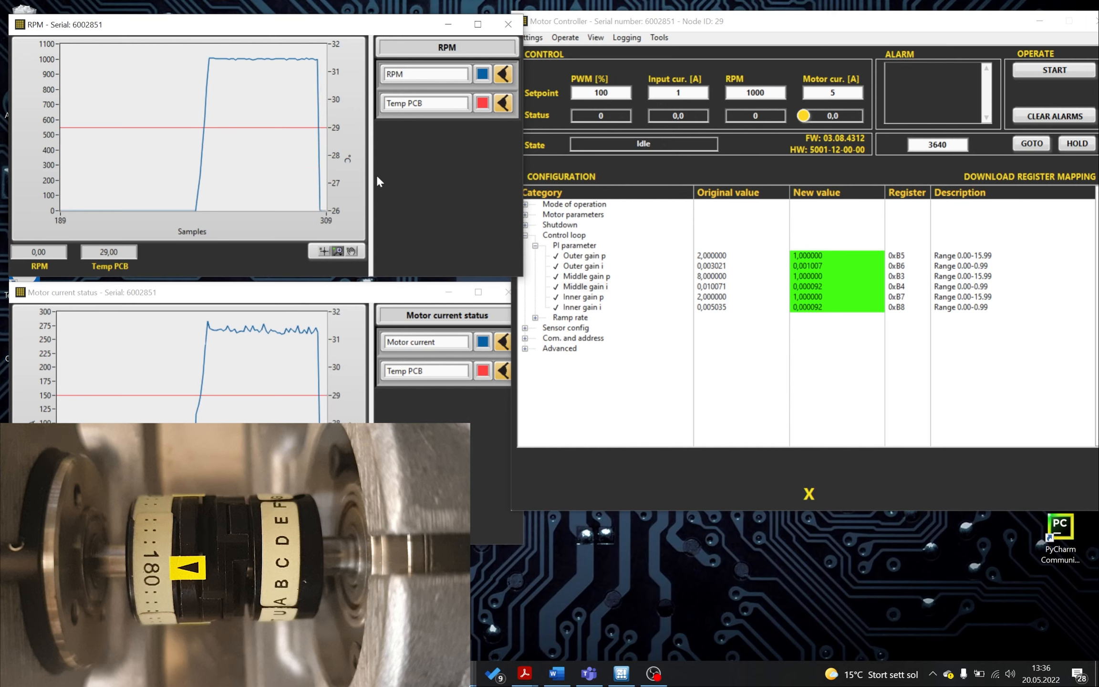
- Under Ramp rate, set Slew limit rpm rising to 10000
click(536, 318)
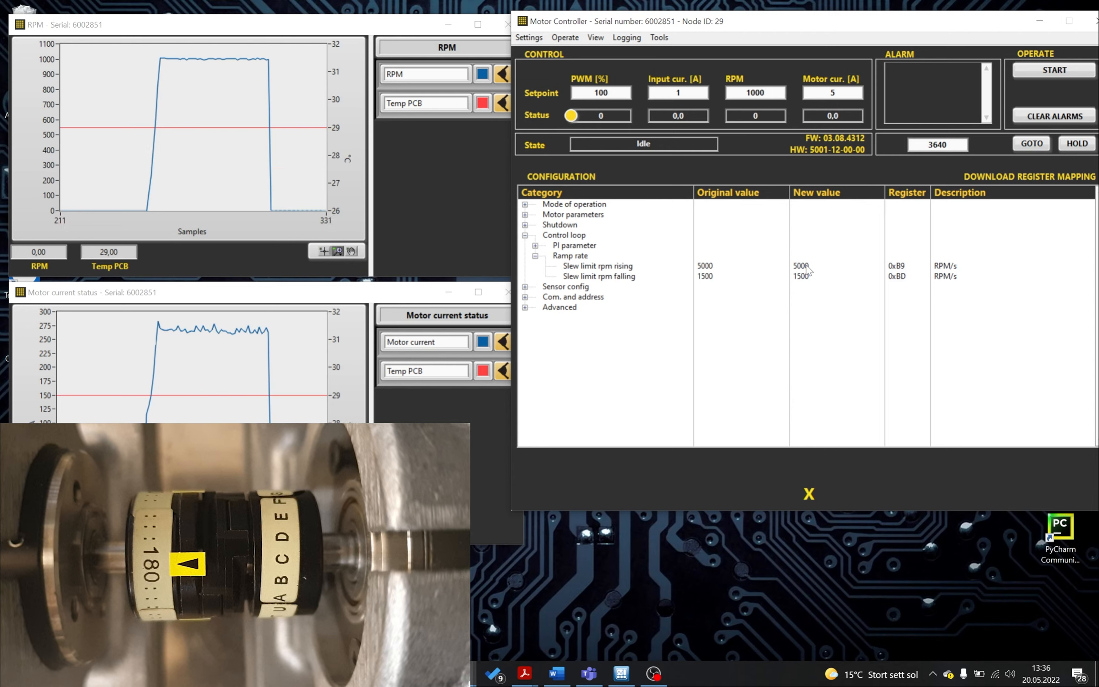
double_click(806, 266)
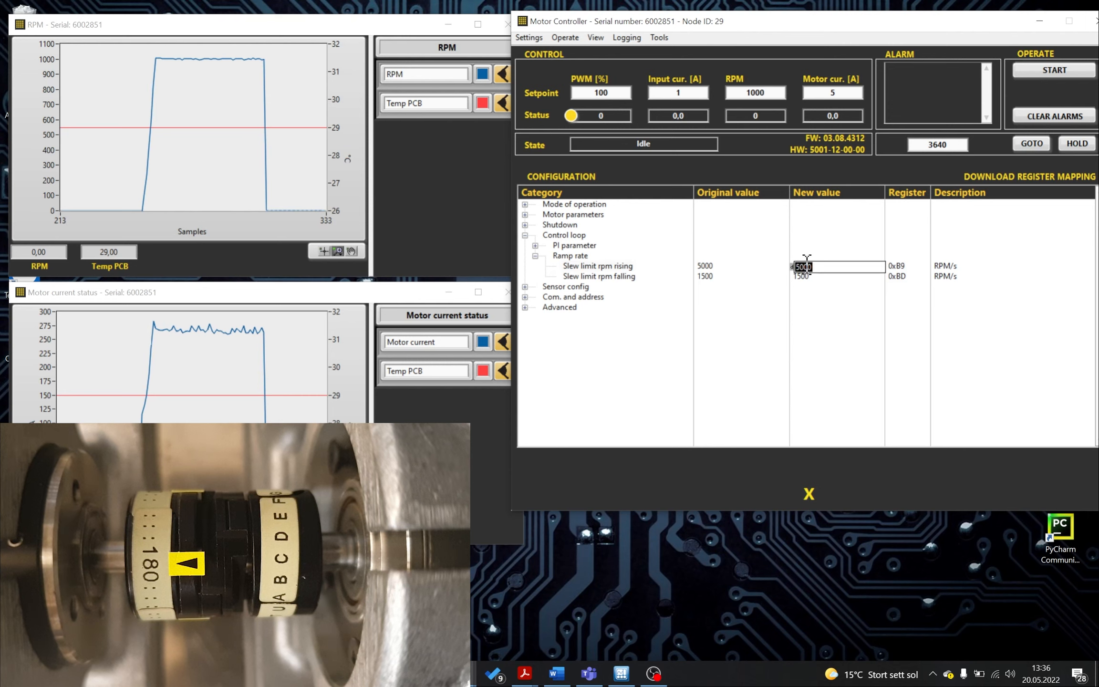
text(100000)
key(BackSpace)
key(Return)
- Set Slew limit rpm falling to 10000
click(864, 276)
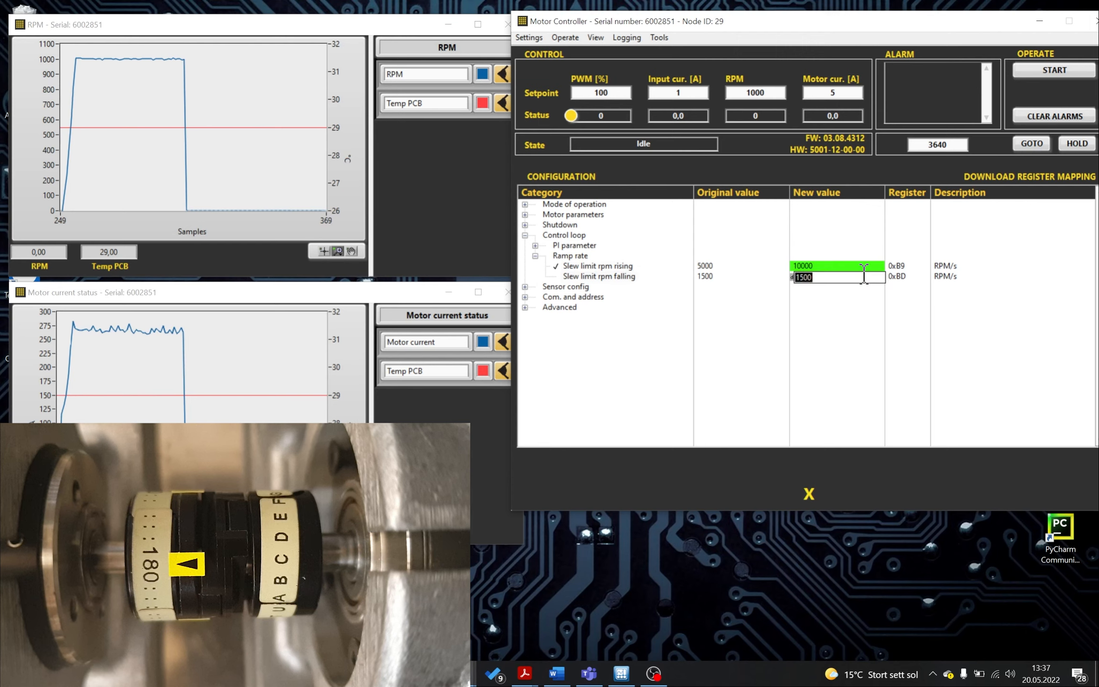
text(1)
text(00)
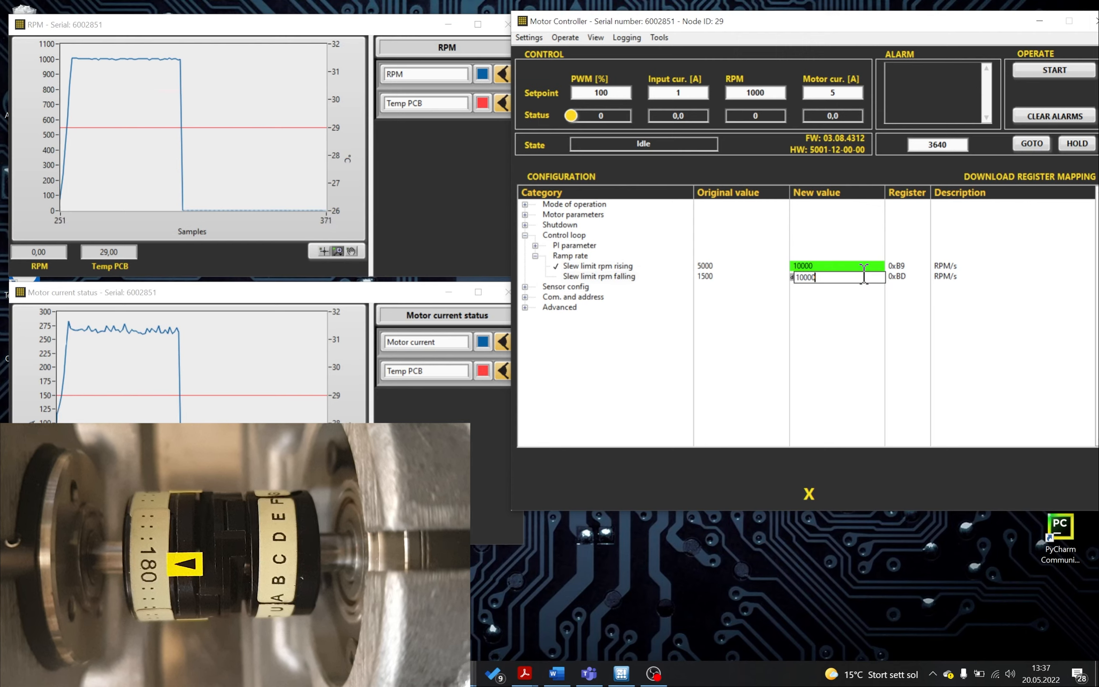
key(Return)
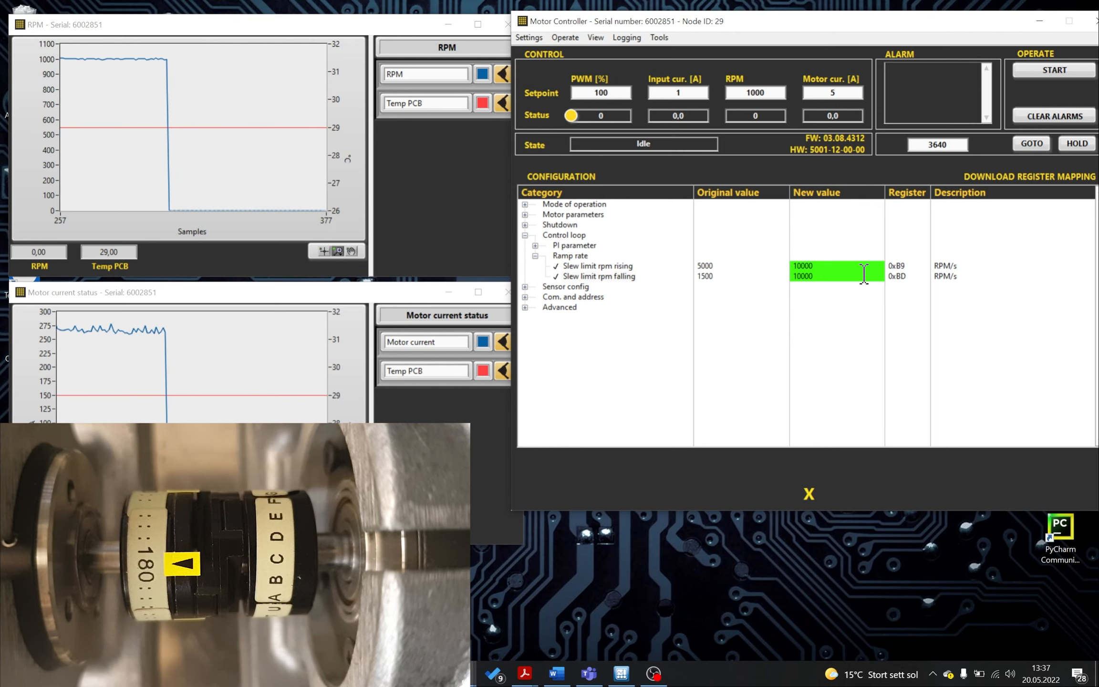
- Expand the PI parameters and briefly run the motor with the new ramp rates, then stop it
click(535, 245)
click(1048, 69)
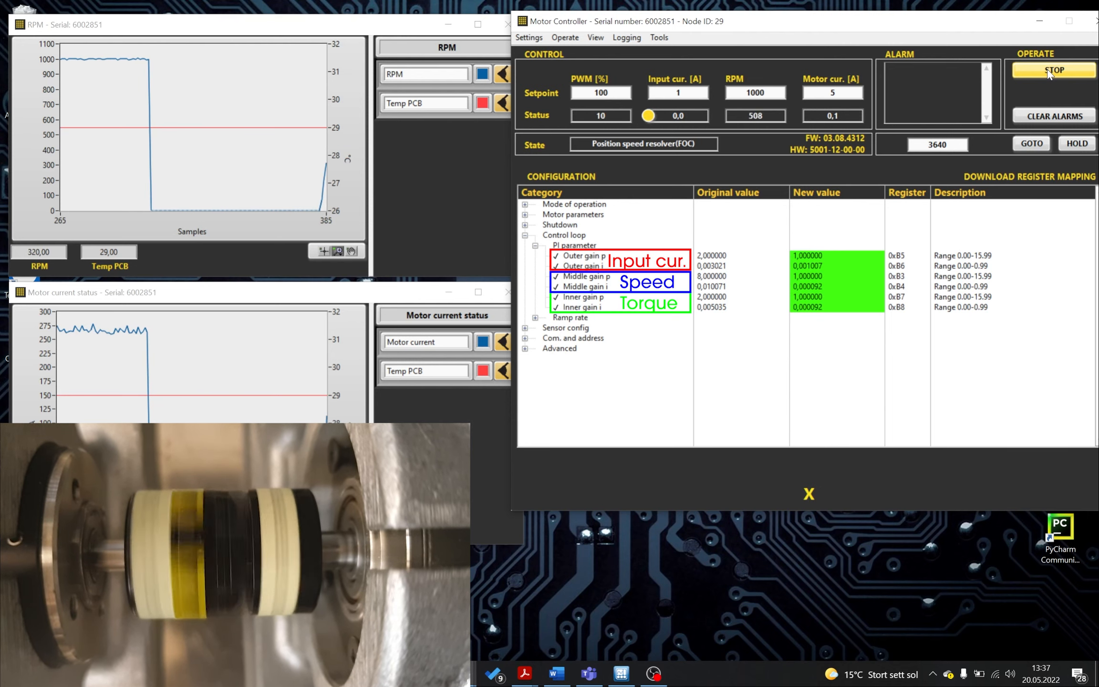
click(1046, 70)
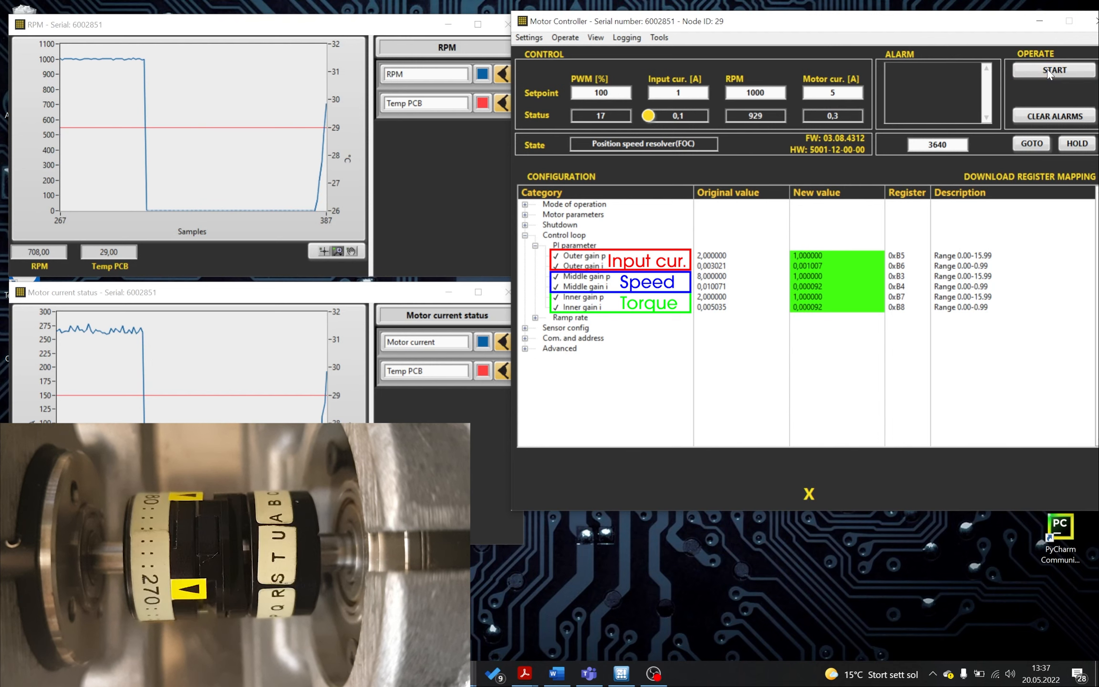
- Set Inner gain i to 0.001007
double_click(819, 307)
drag(821, 308, 812, 309)
key(BackSpace)
key(BackSpace)
key(BackSpace)
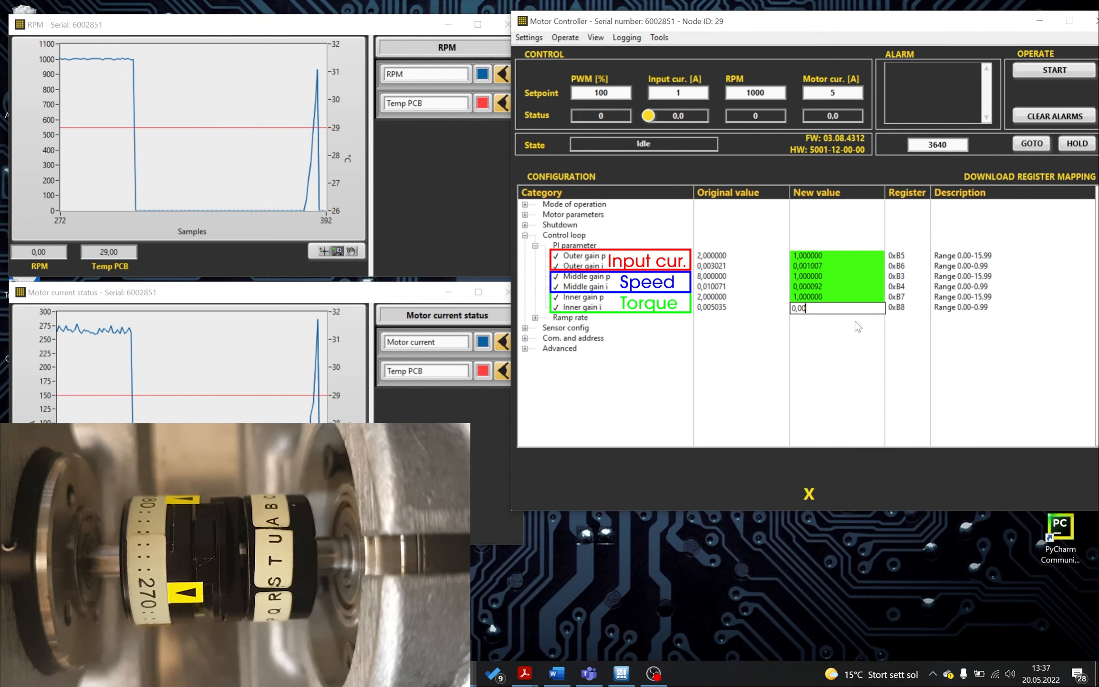
text(1007)
key(Return)
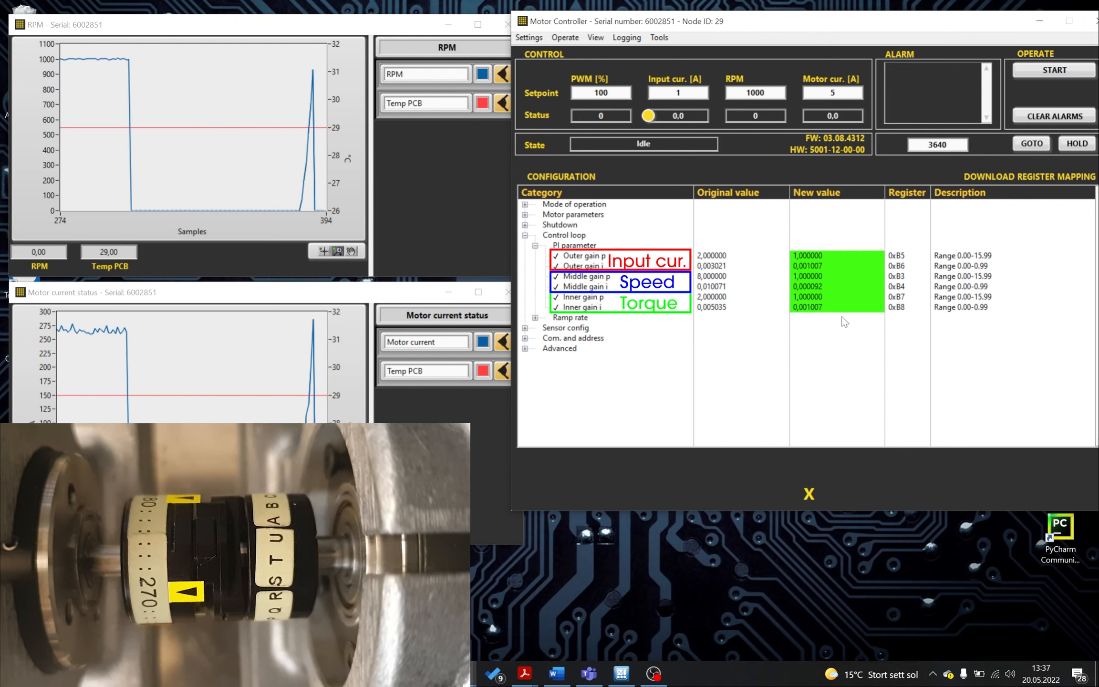
- Set Inner gain p to 2 and briefly run the motor to test it, then stop it
double_click(799, 296)
click(793, 298)
key(Delete)
text(2)
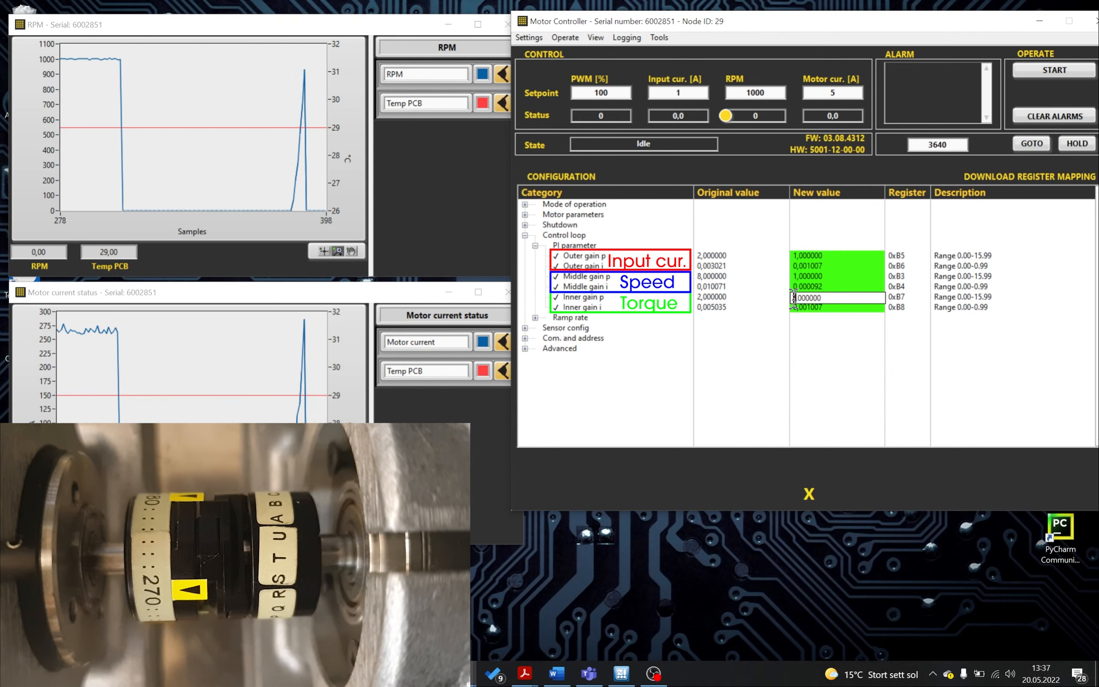
key(Return)
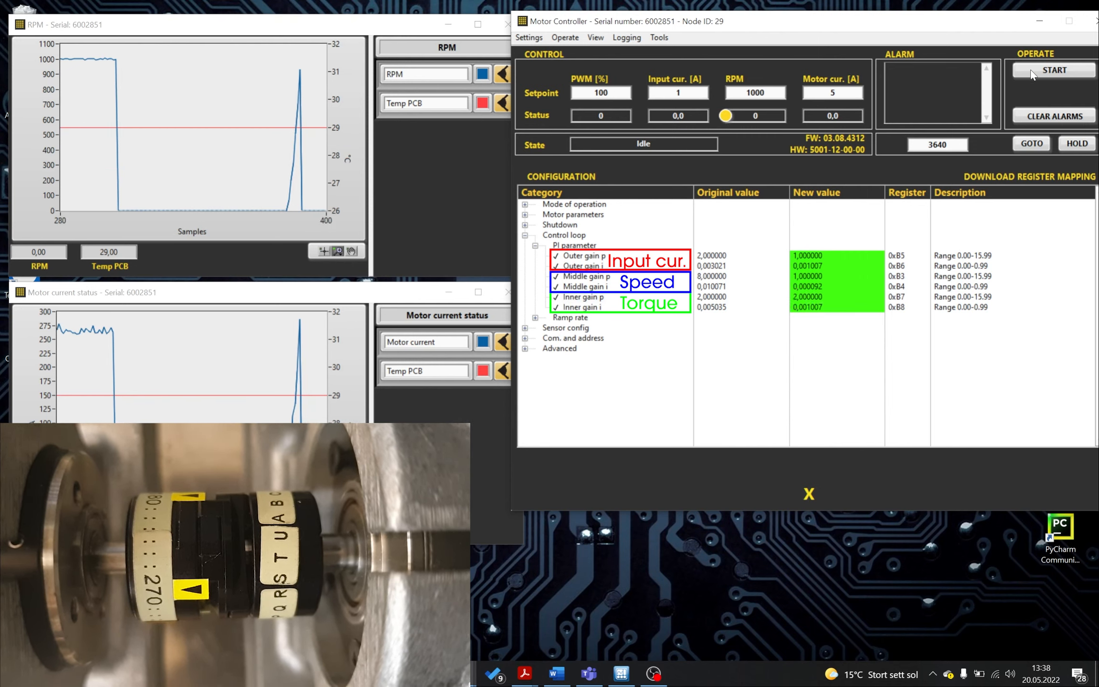
click(1032, 71)
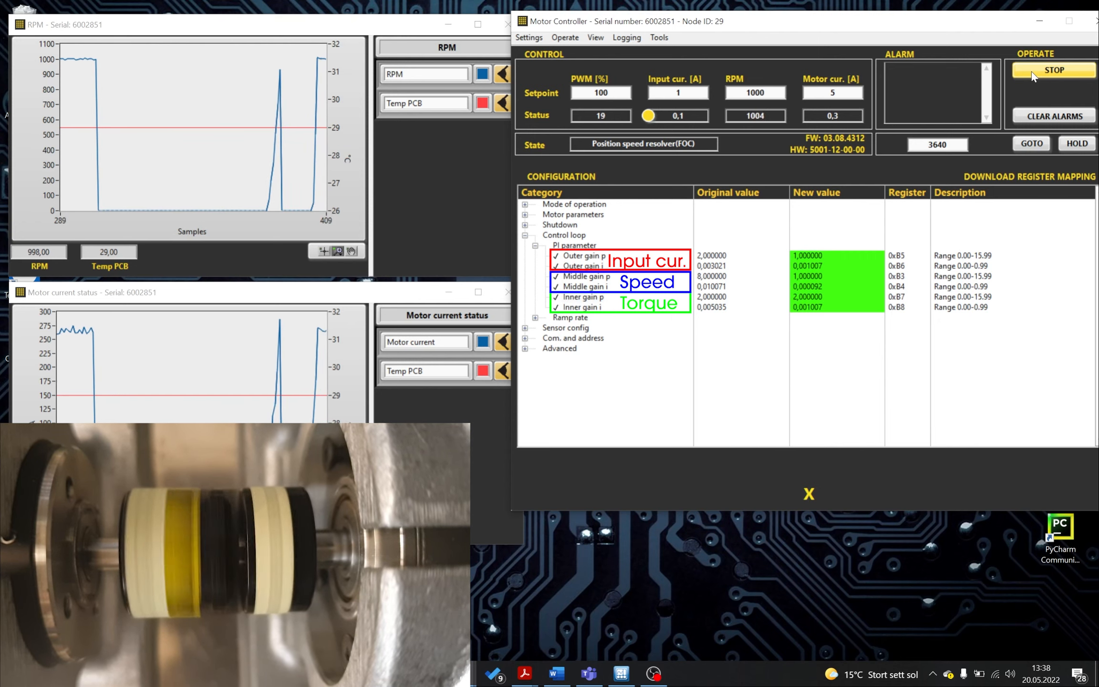
click(1032, 71)
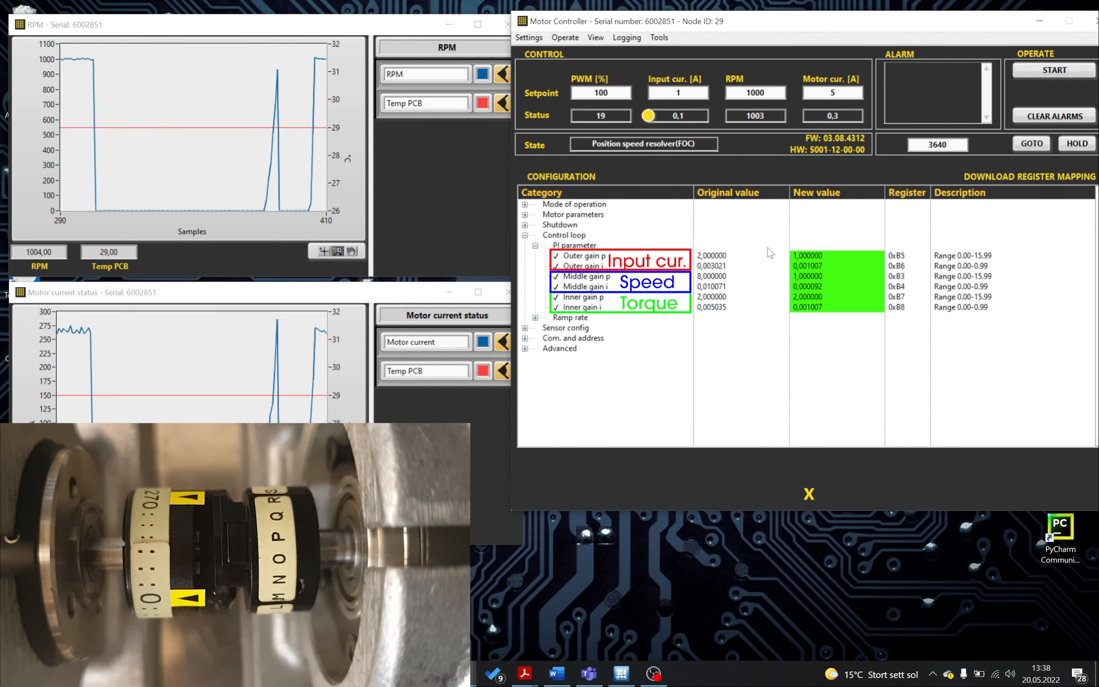
- Set Middle gain p to 2
click(809, 257)
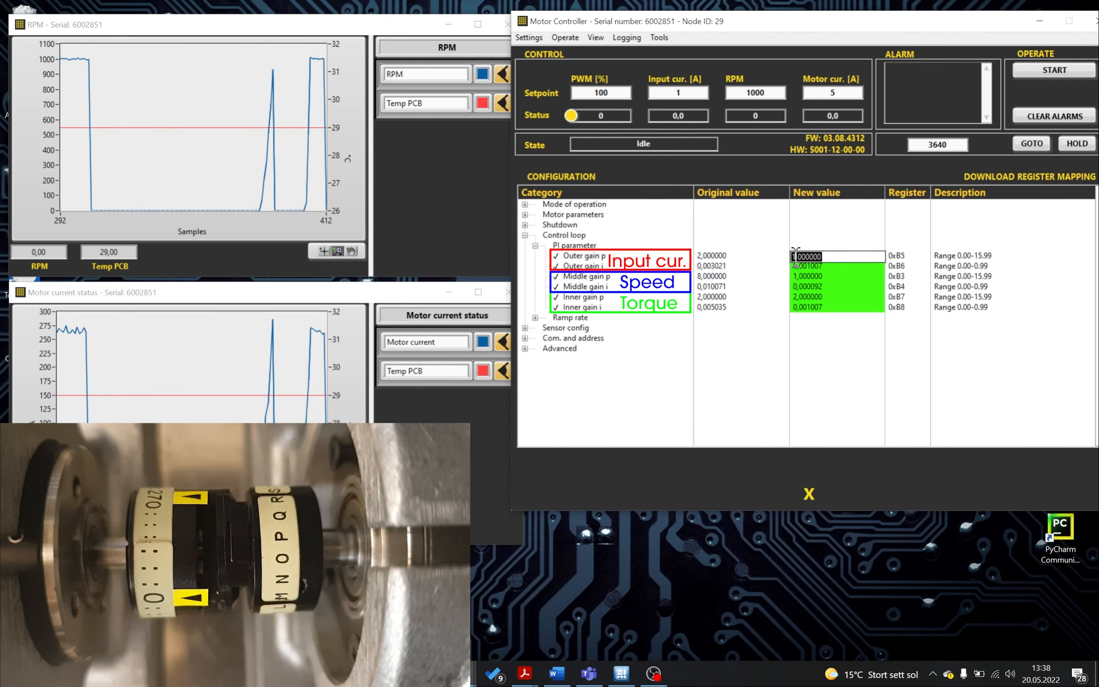
key(Home)
click(807, 277)
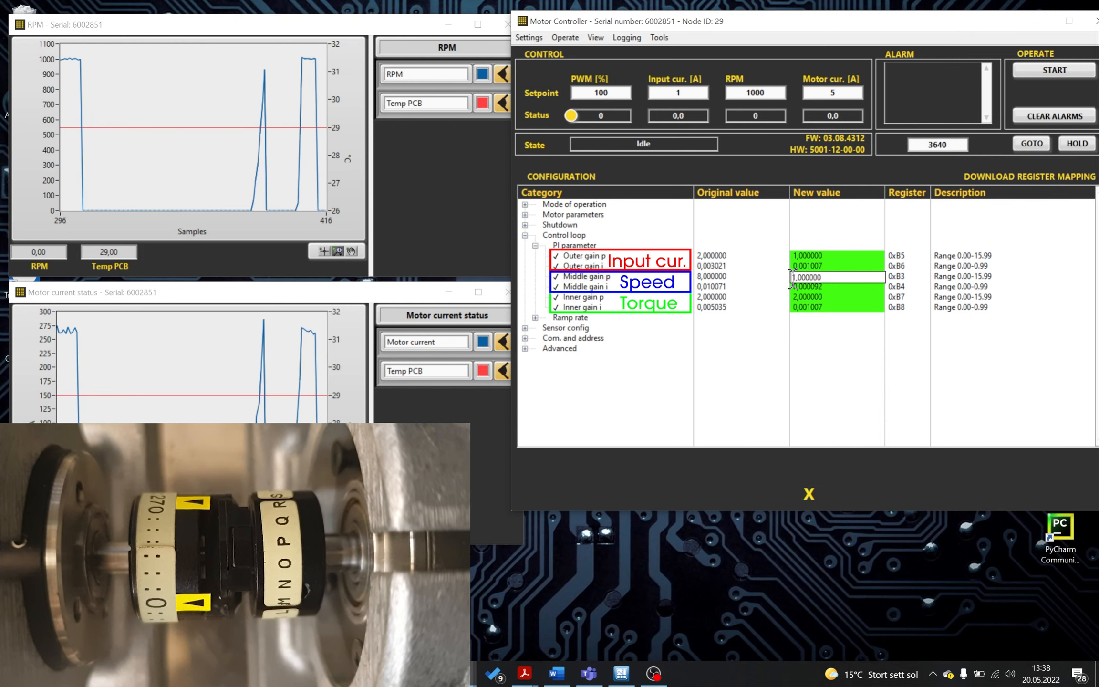
key(Delete)
key(Delete)
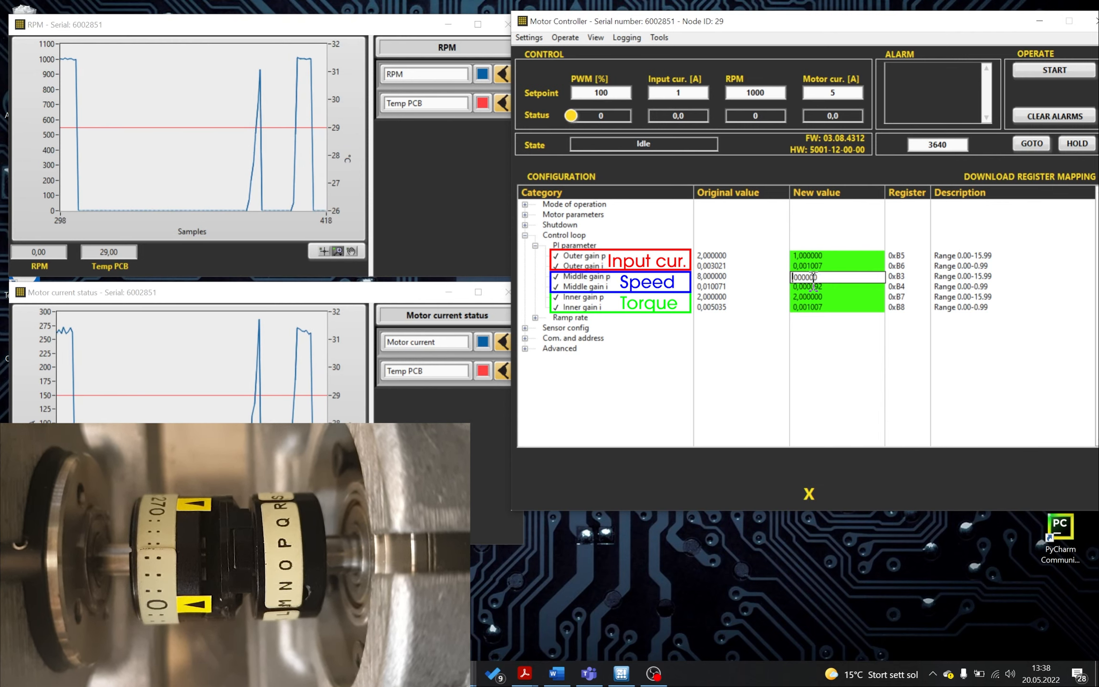
text(2,)
key(Return)
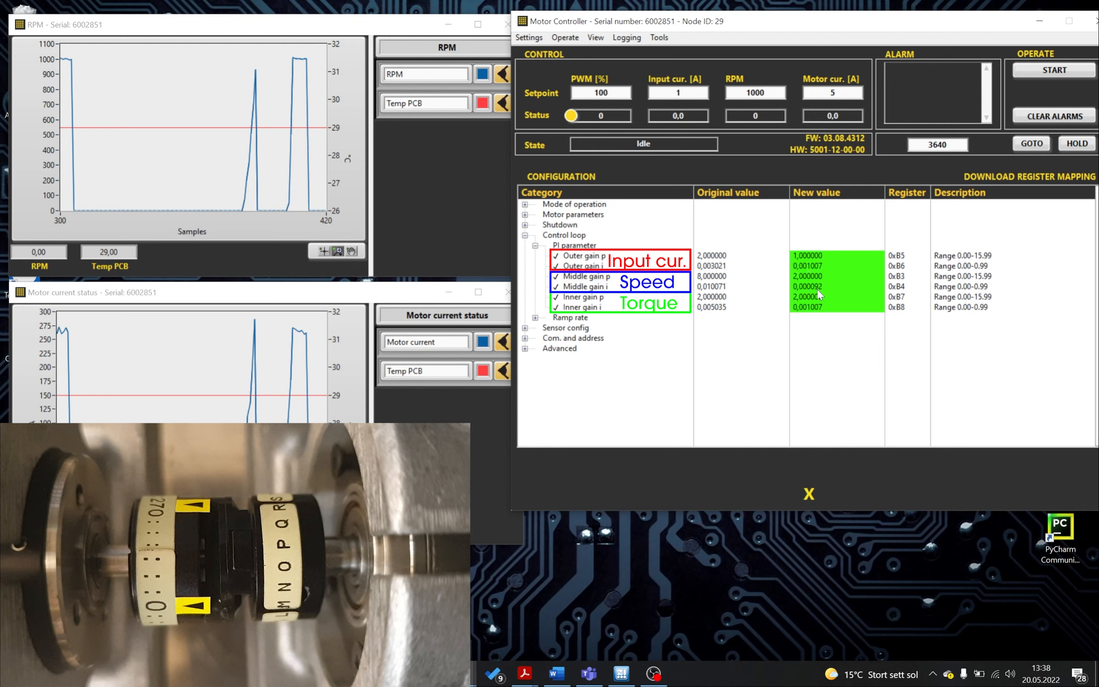
- Set Middle gain i to 0.001007 and briefly run the motor, then stop it
double_click(817, 286)
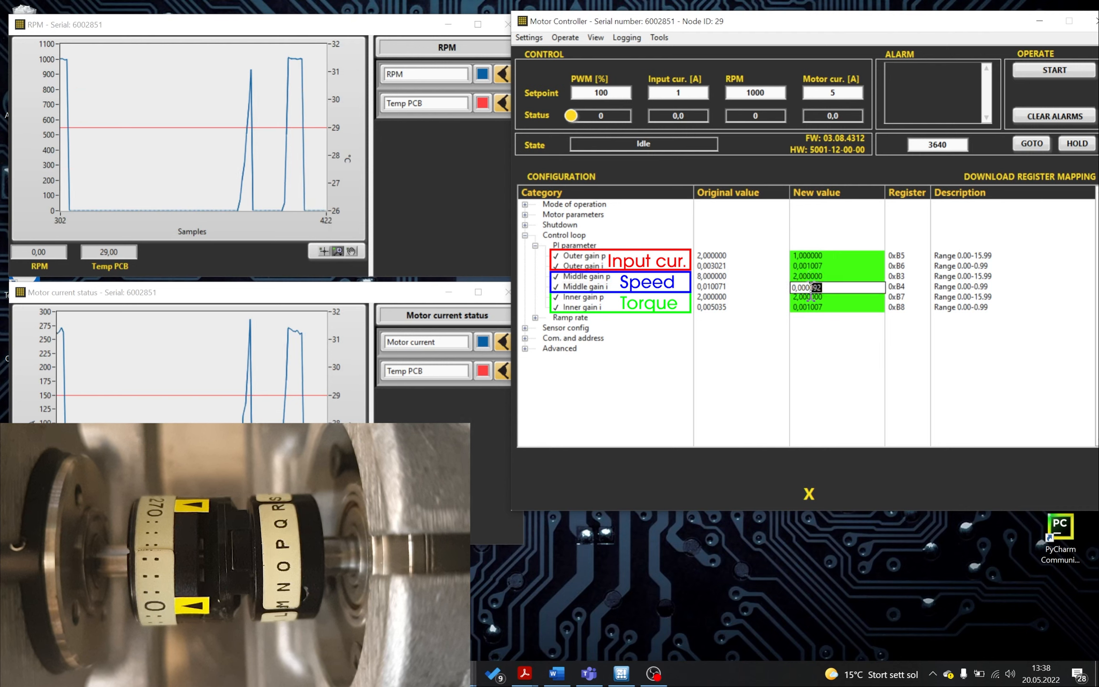
drag(821, 287, 811, 287)
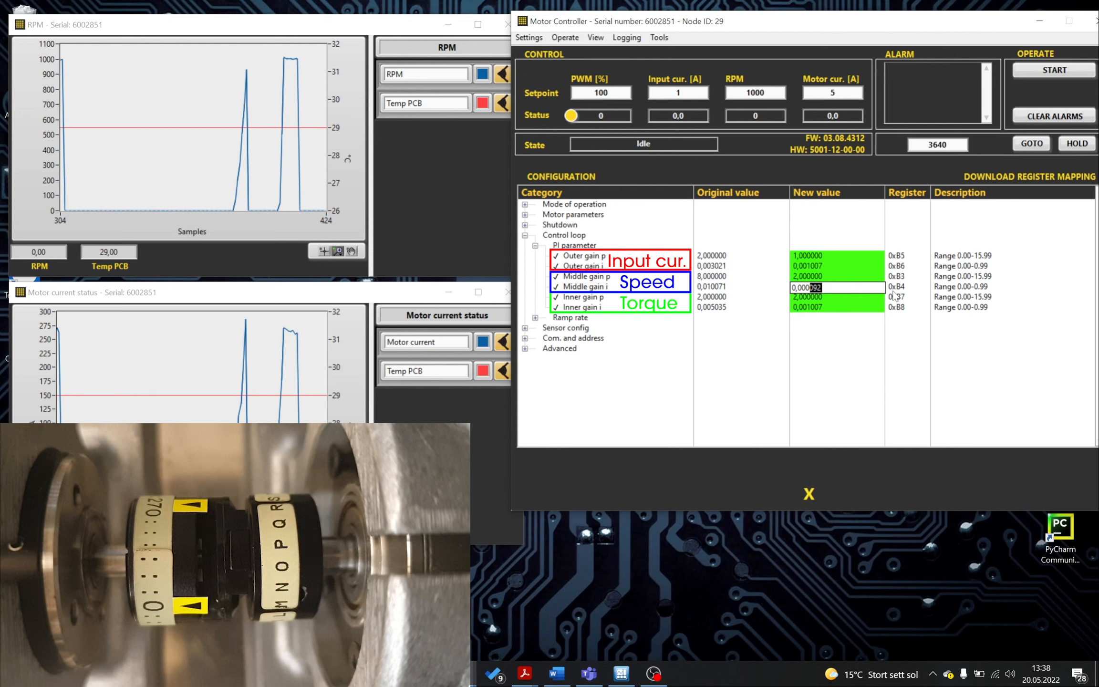
key(BackSpace)
key(BackSpace)
key(BackSpace)
text(1007)
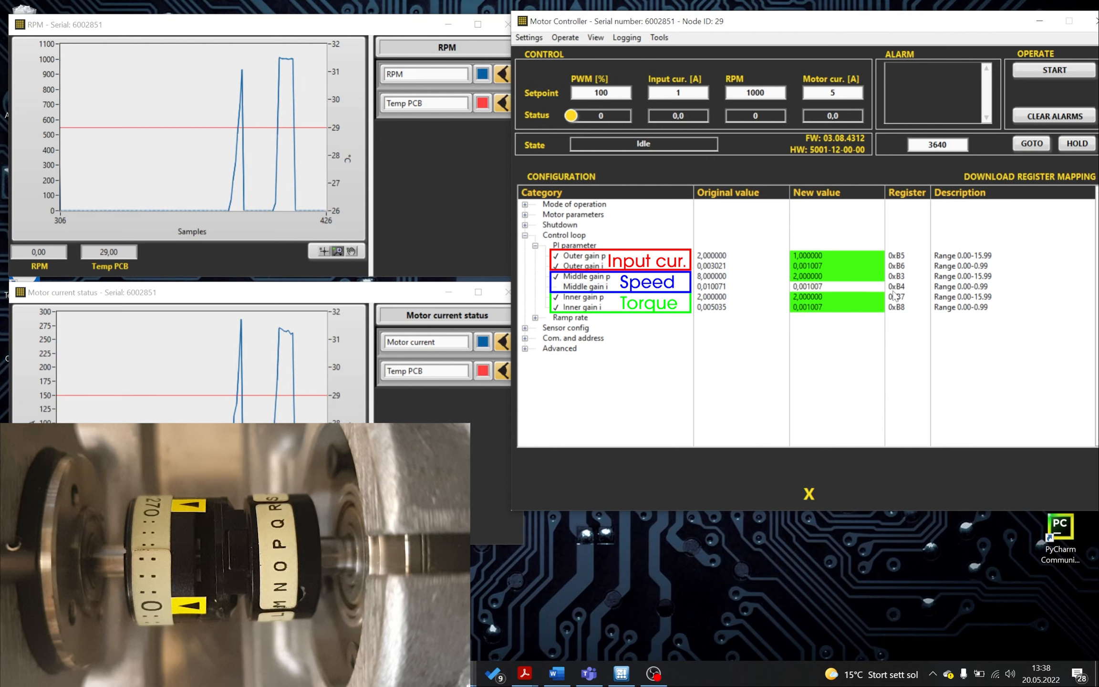
key(Return)
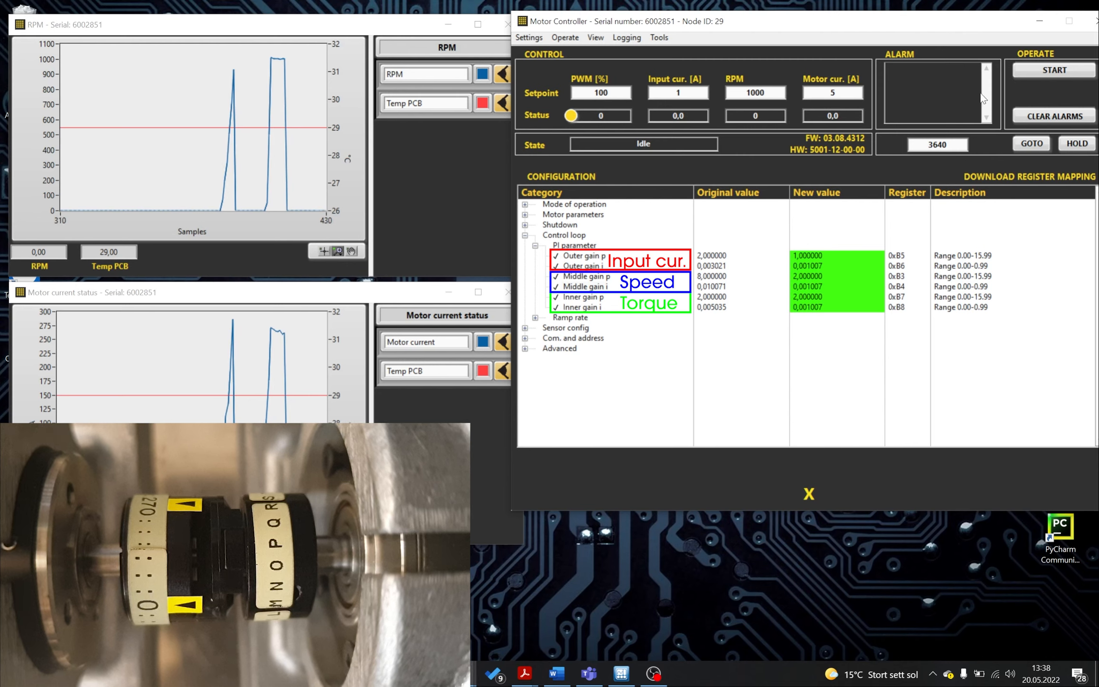
click(1030, 72)
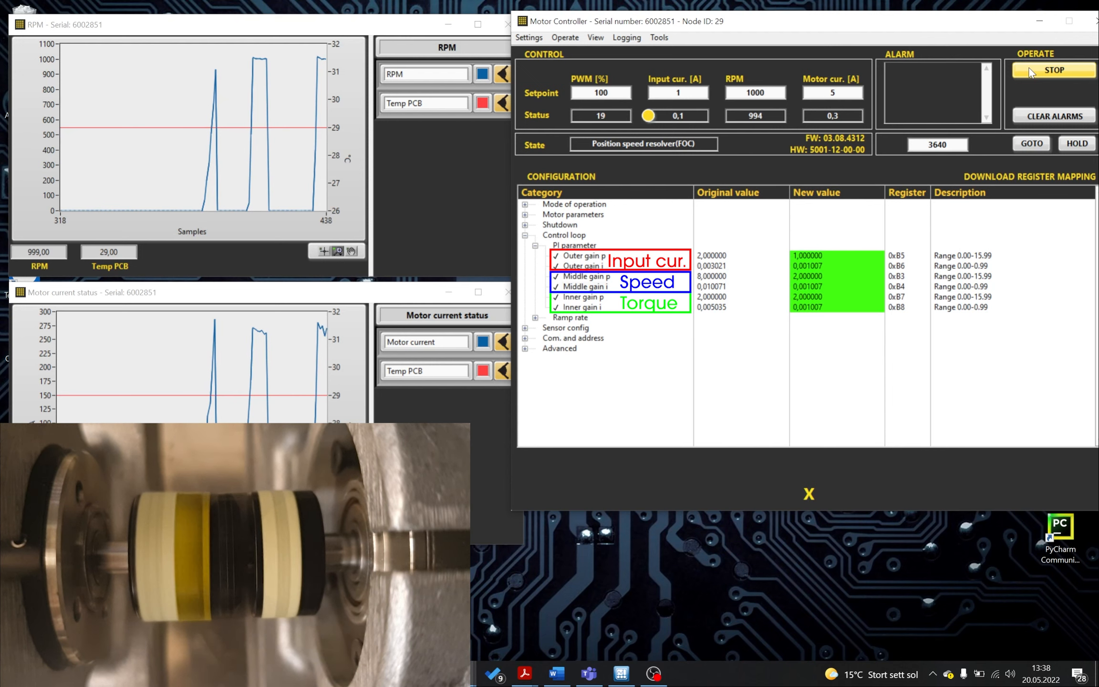
click(1029, 72)
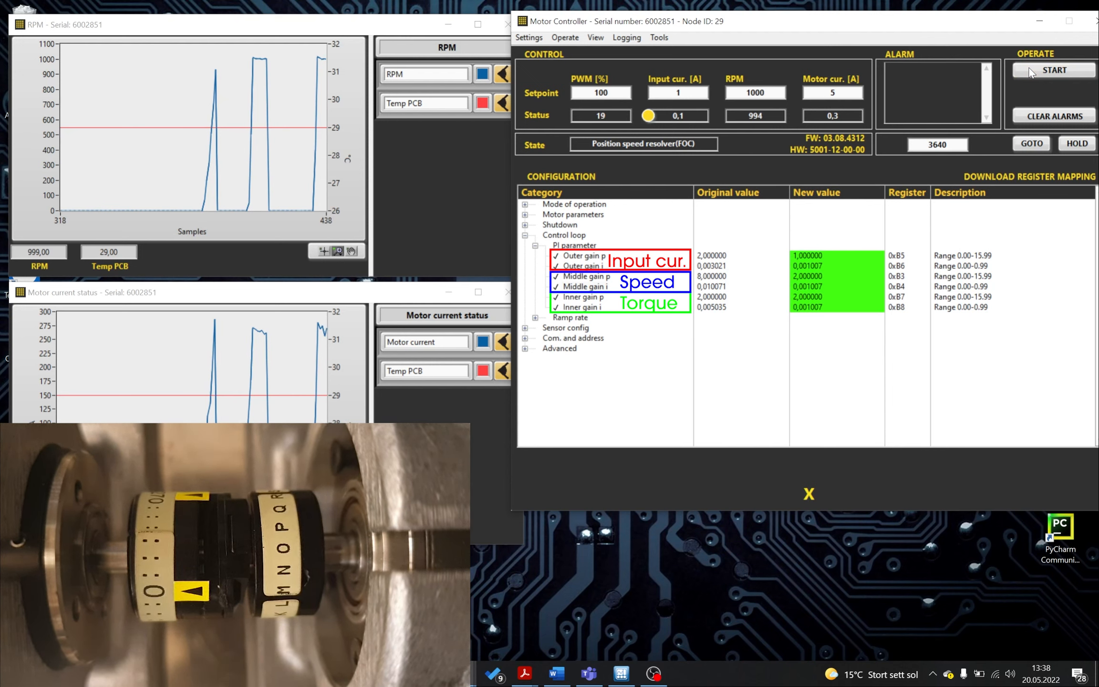
- Set Outer gain i to 0.010071 and briefly run the motor, then stop it
click(796, 257)
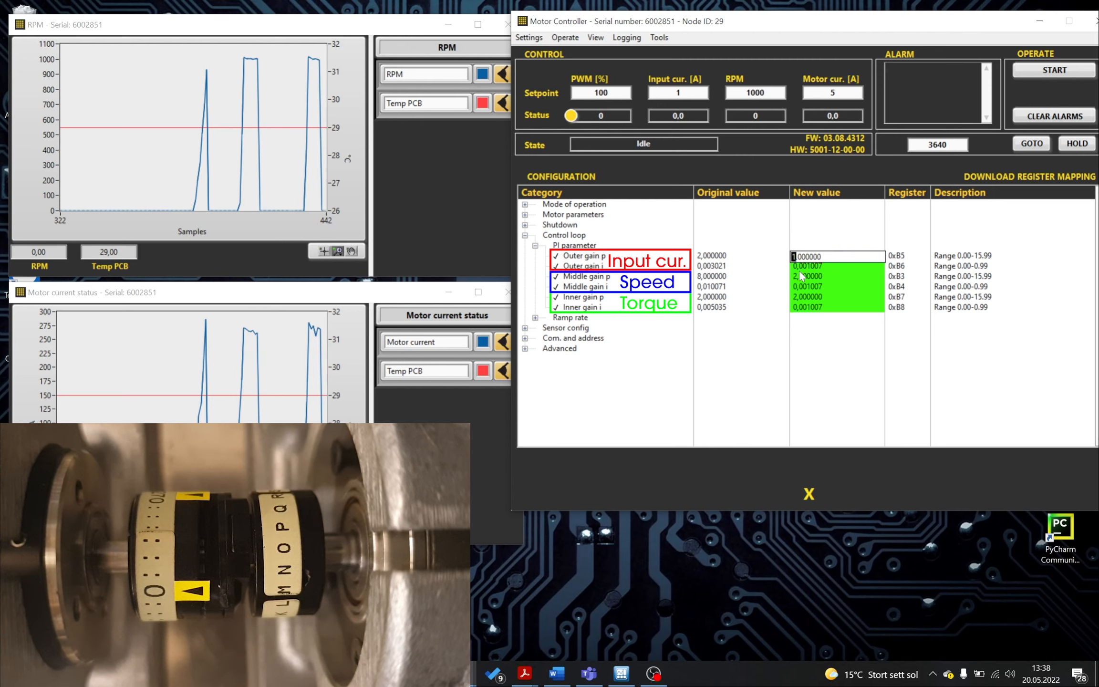
click(815, 266)
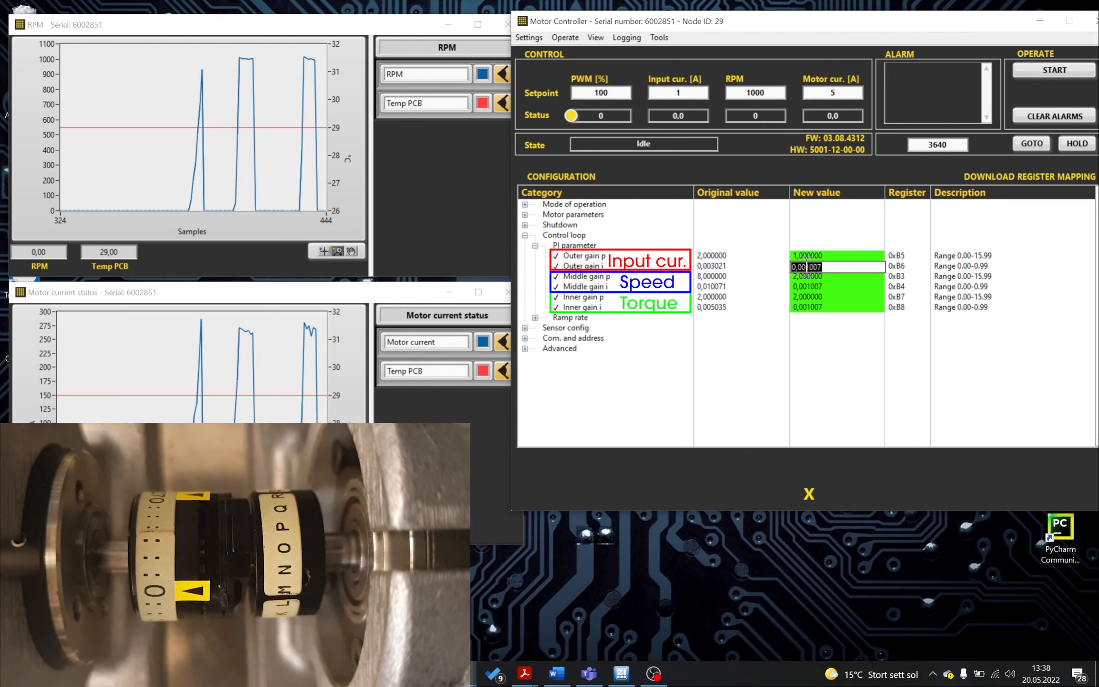
click(807, 266)
key(BackSpace)
key(End)
text(1)
key(Return)
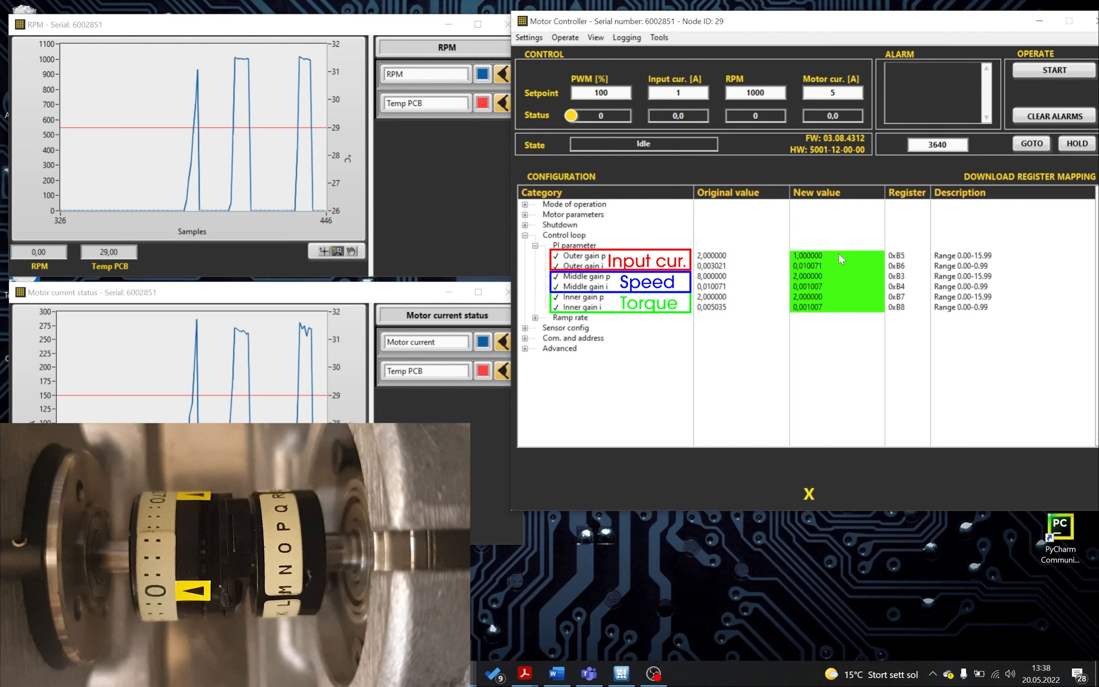
click(1046, 71)
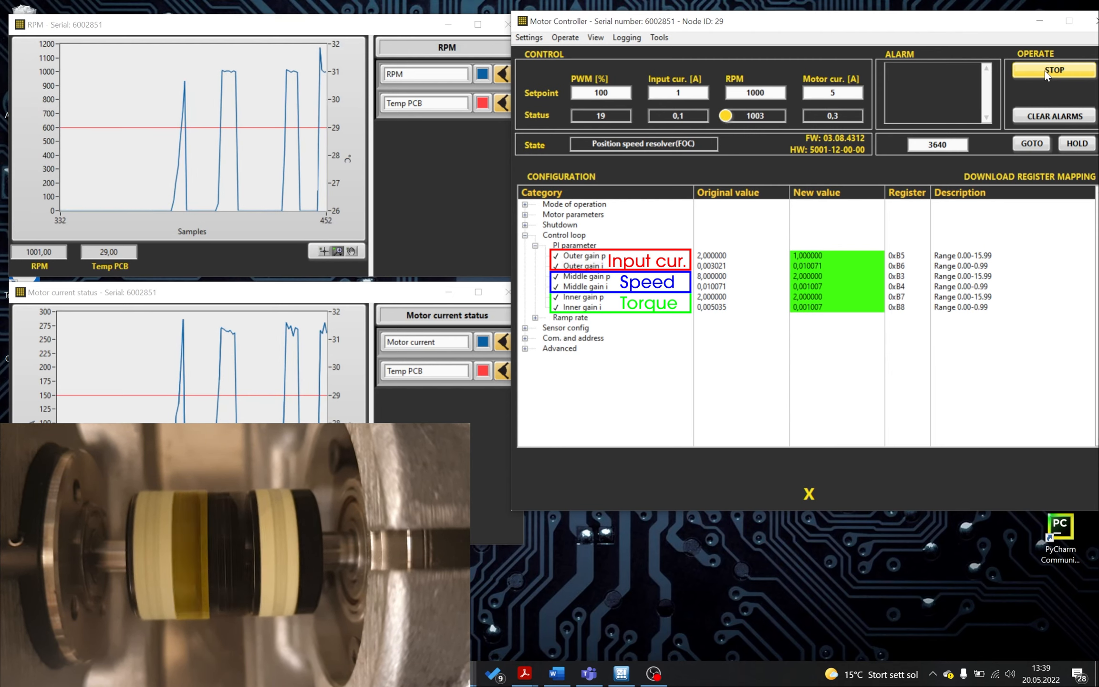
click(1045, 71)
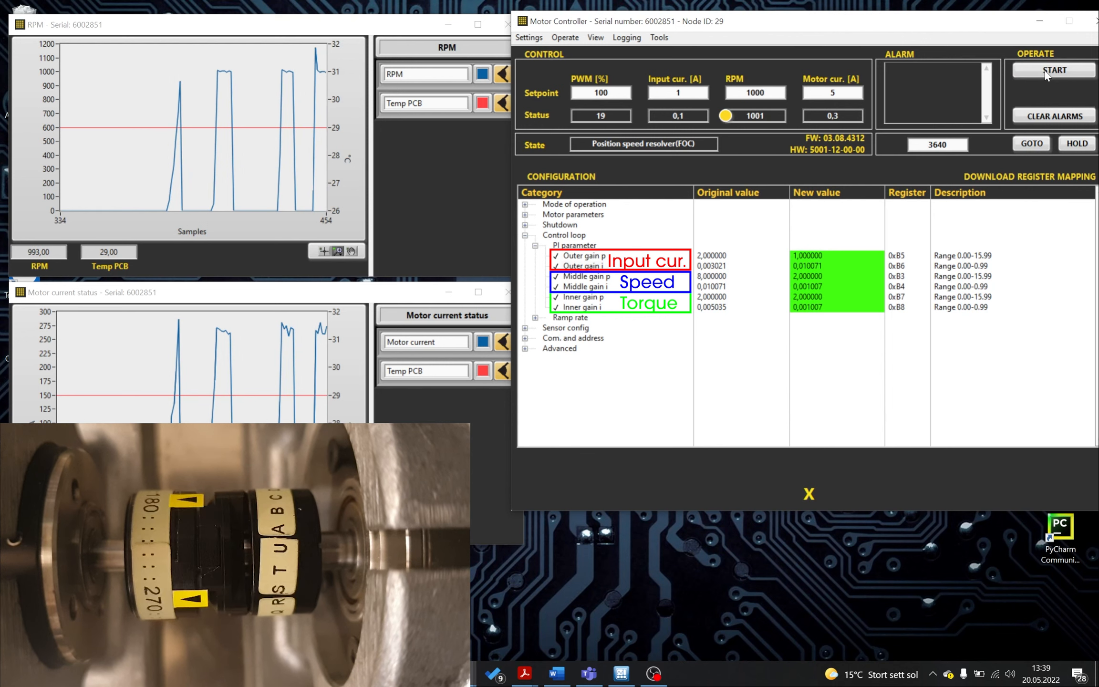
- Set Outer gain p to 2
click(802, 256)
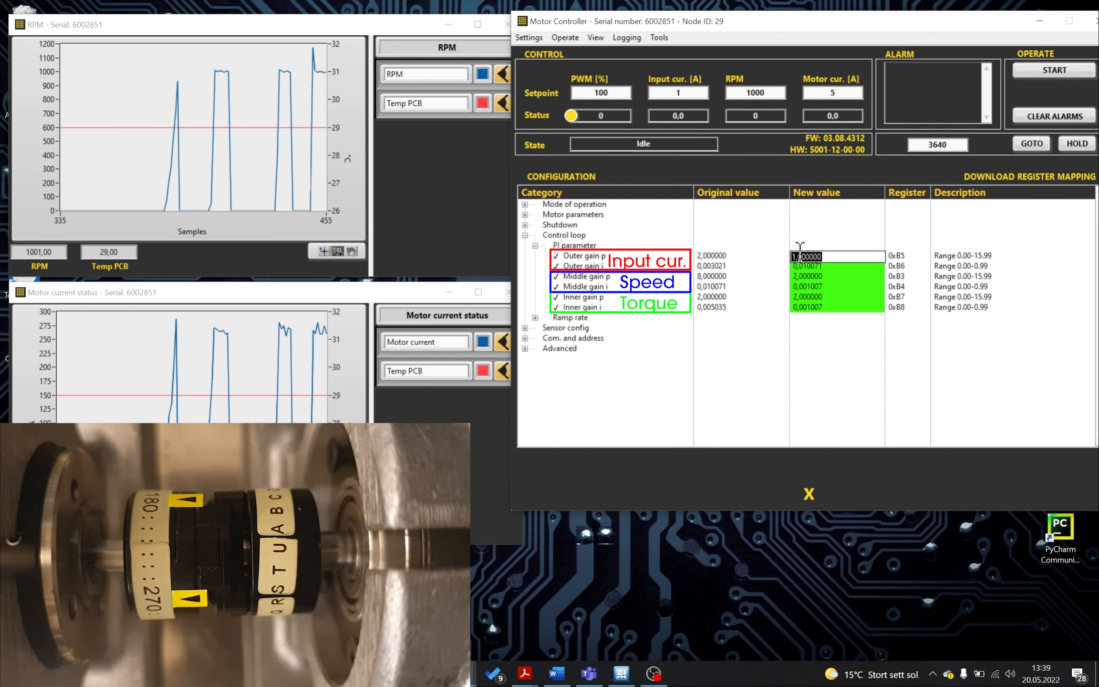
text(2)
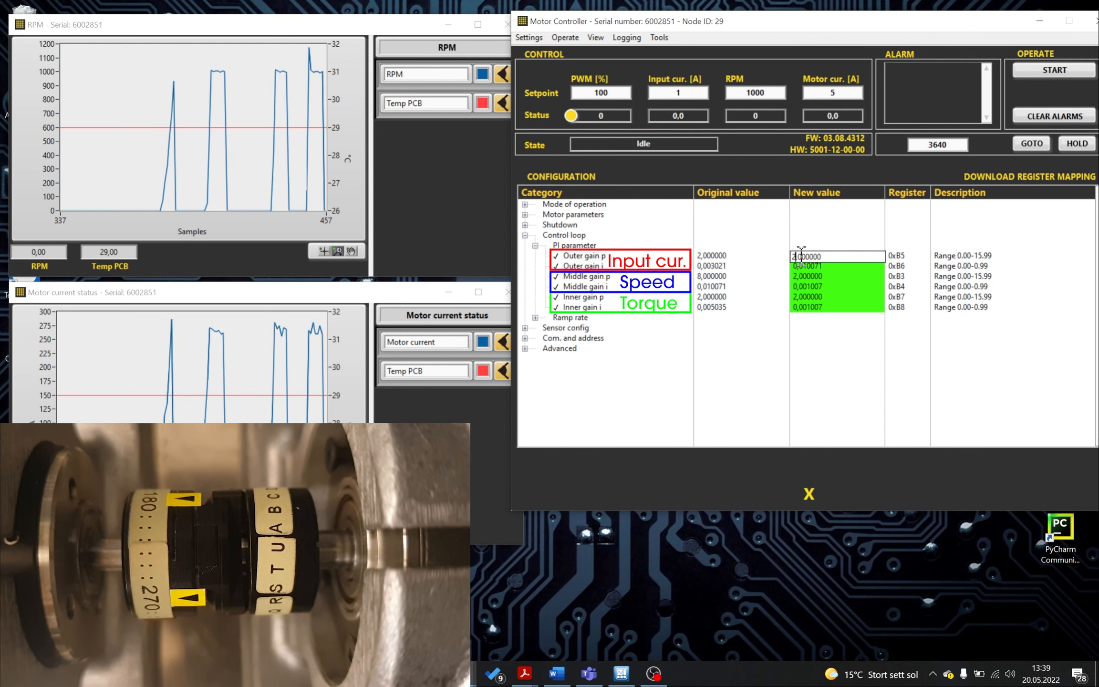
key(Return)
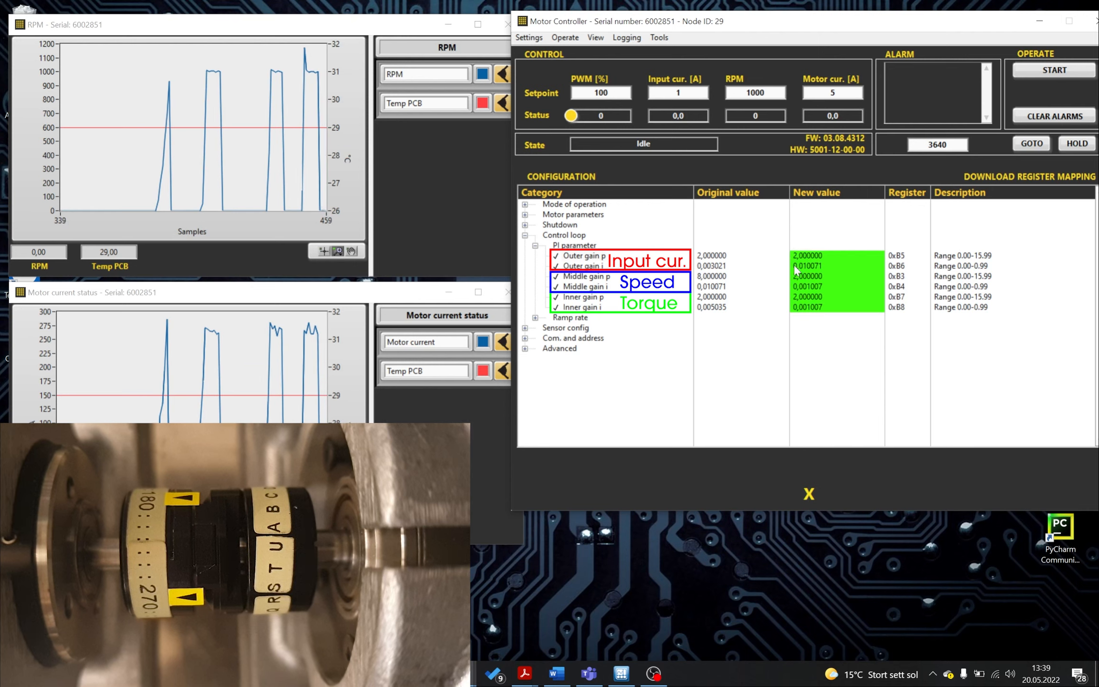
- Set Outer gain i to 0.050079 and run the motor twice briefly, stopping it each time
click(803, 265)
drag(802, 267, 807, 267)
text(5)
key(Return)
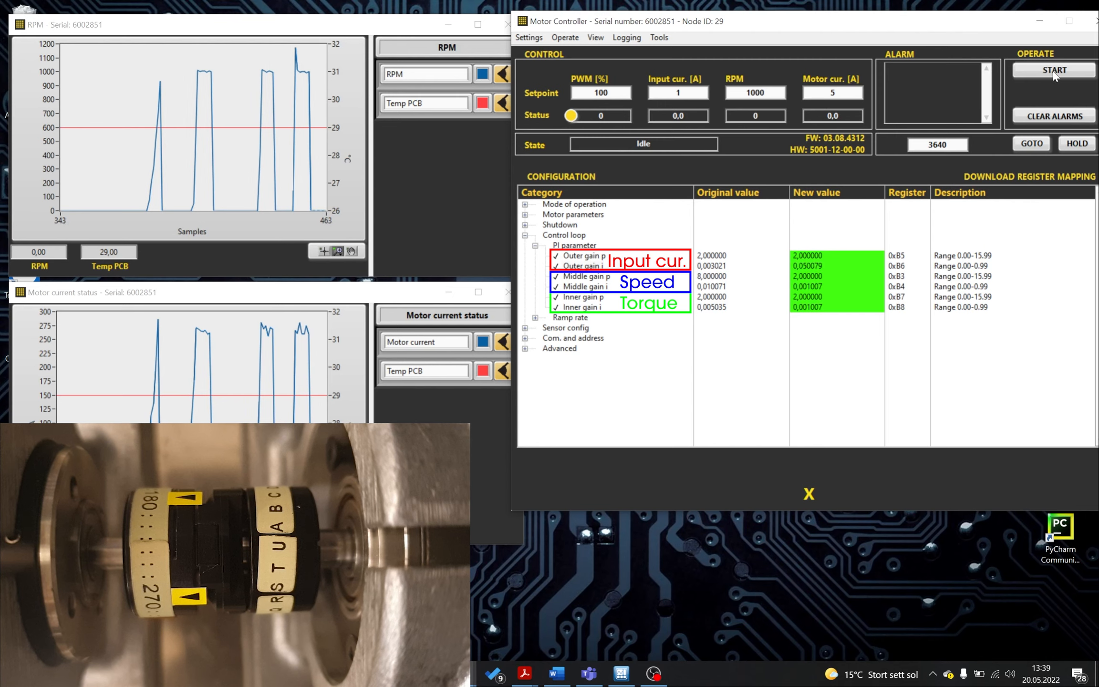
click(1053, 71)
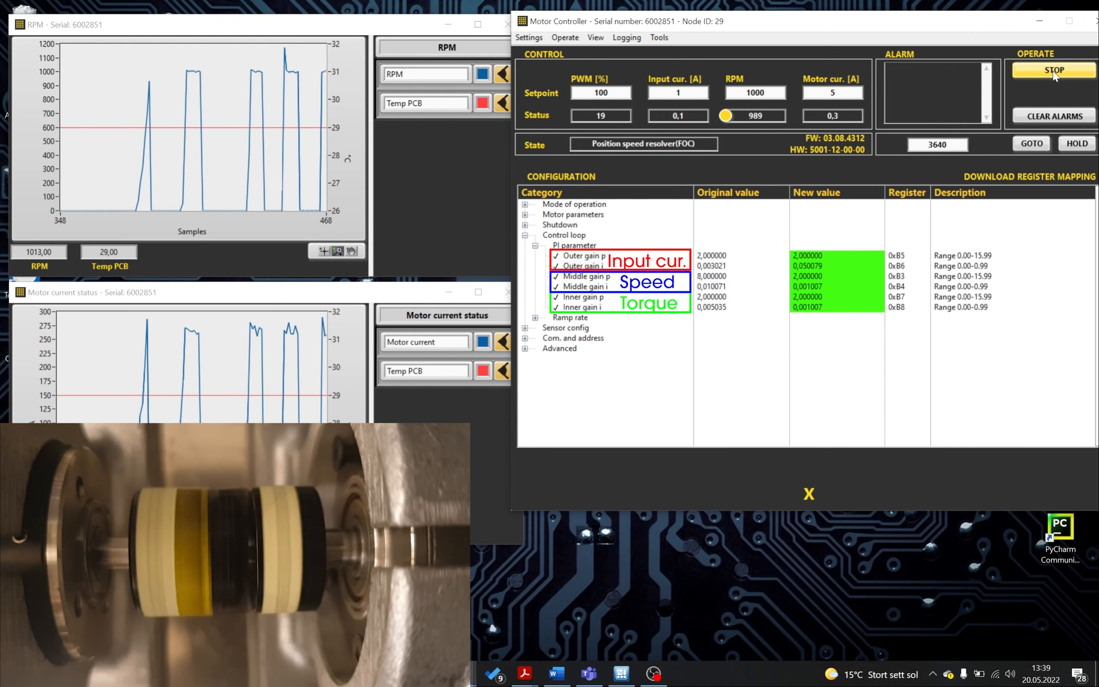
click(1053, 71)
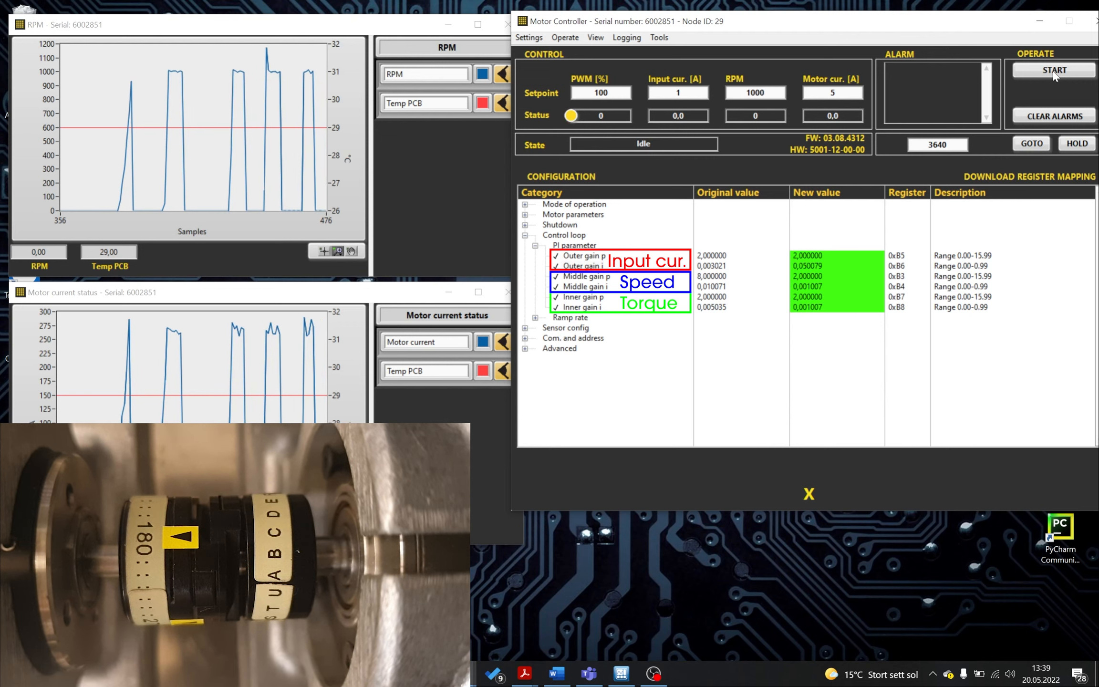
click(1053, 71)
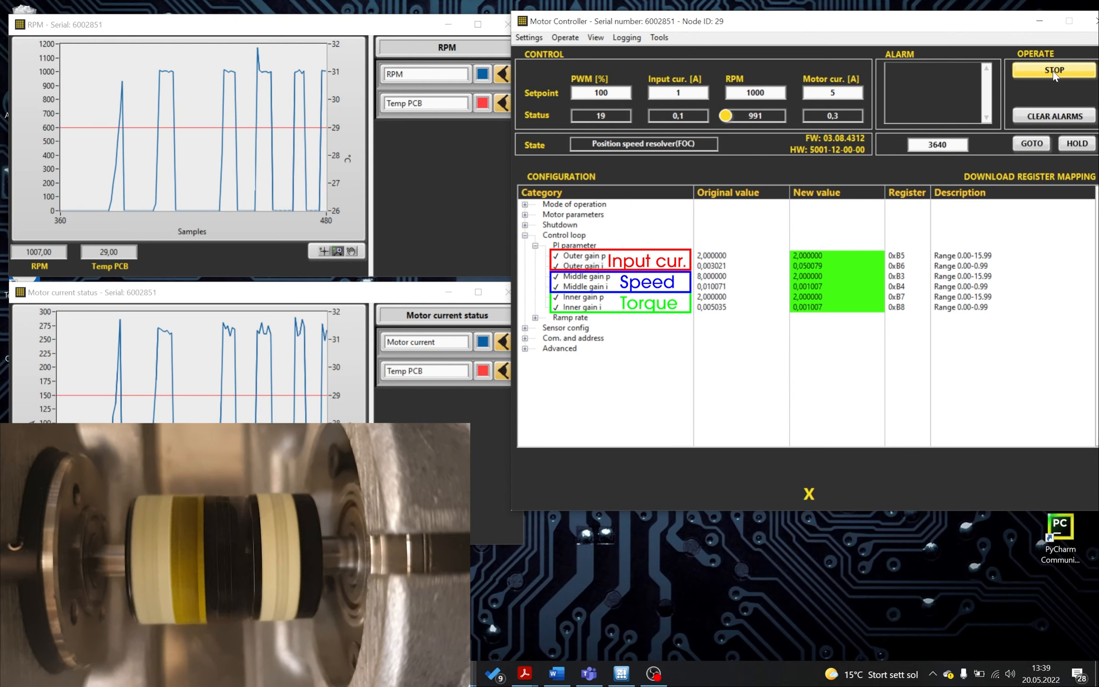
click(1053, 71)
- Set the RPM setpoint to 2000 and run the motor several times, stopping it after each run
click(752, 93)
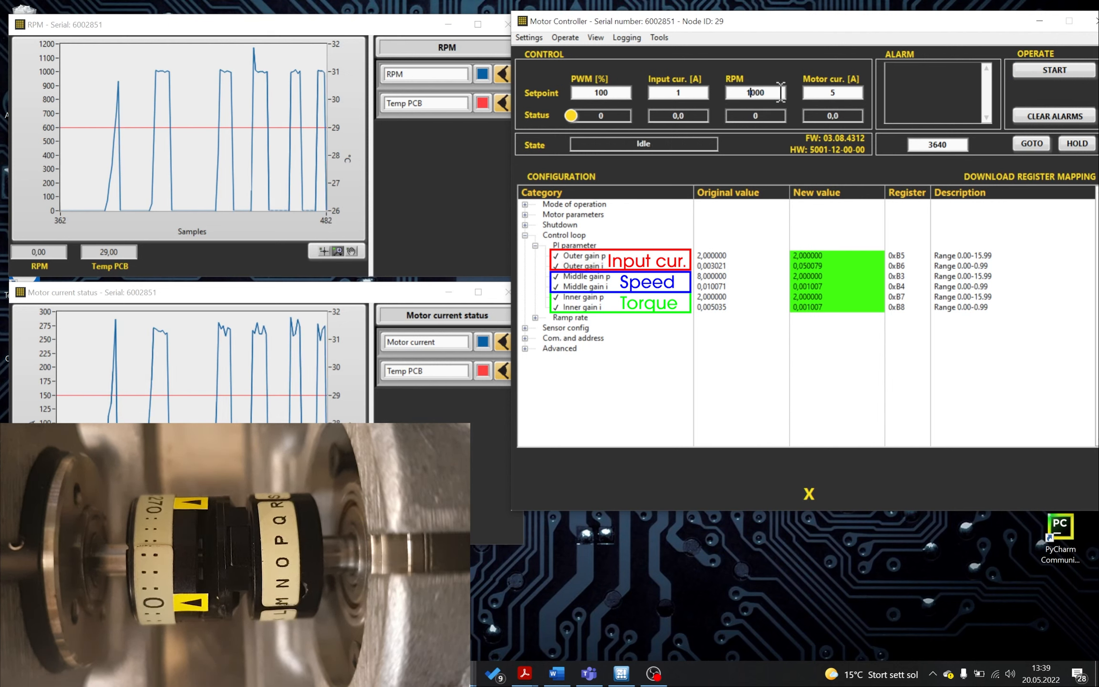
key(BackSpace)
text(2)
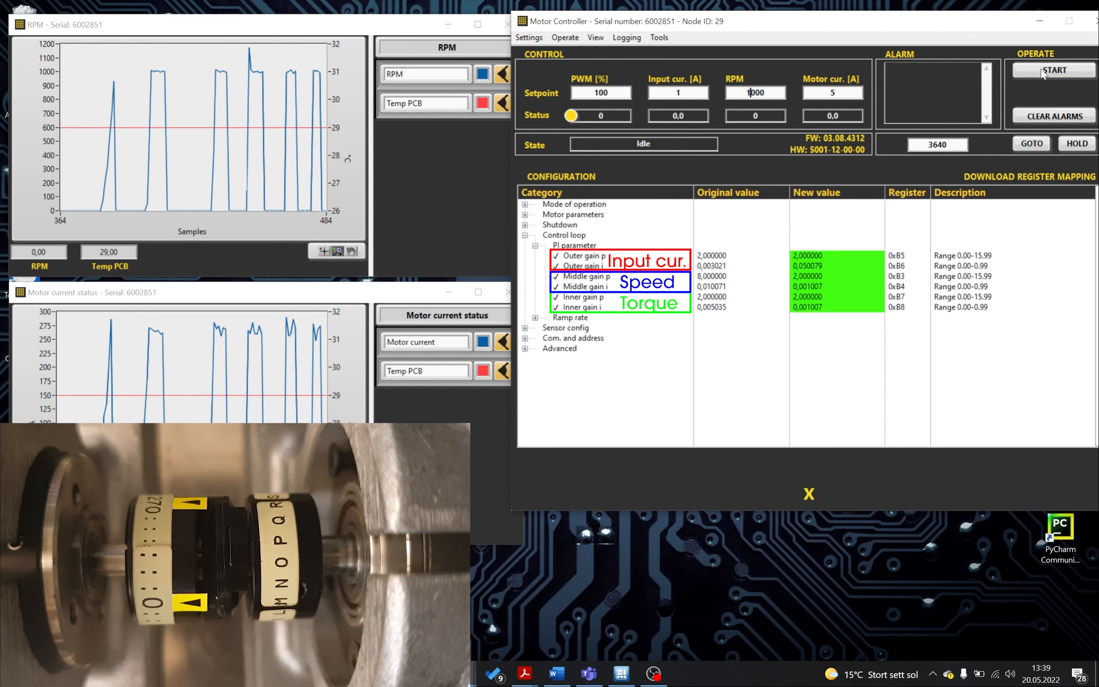
click(1044, 71)
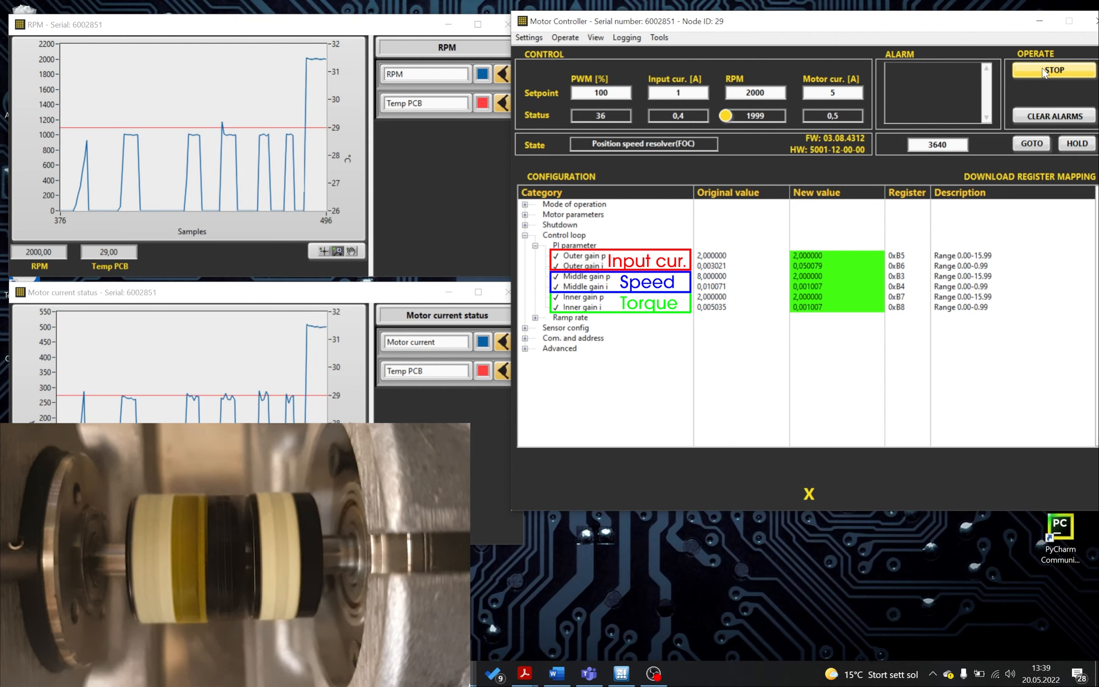
click(1043, 72)
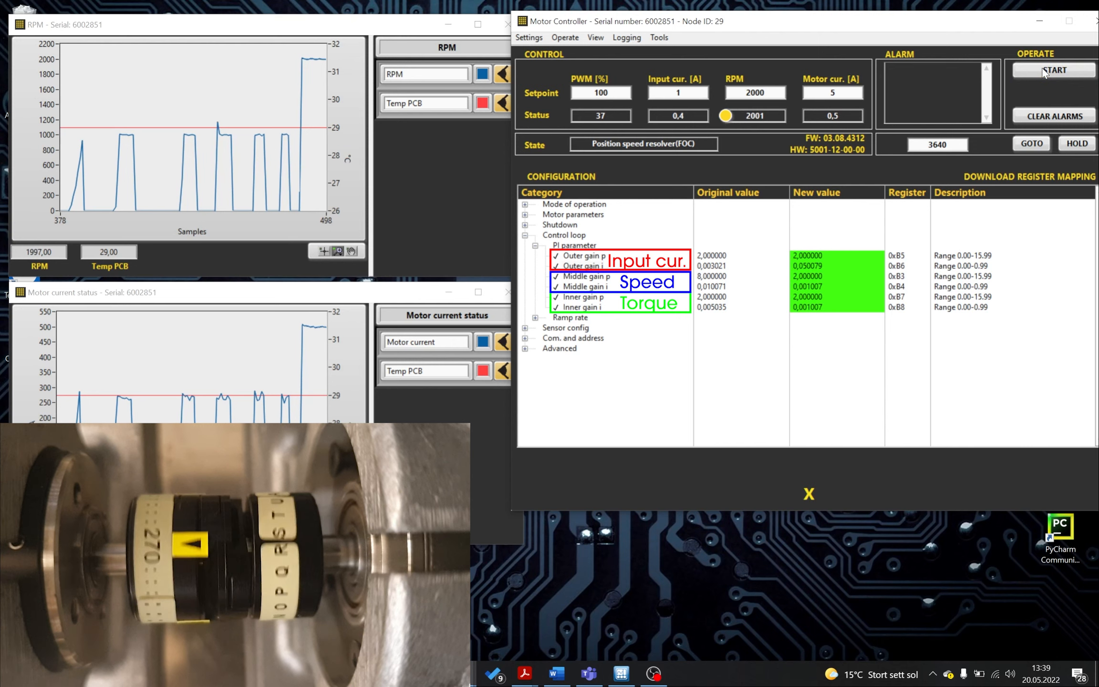
click(1044, 72)
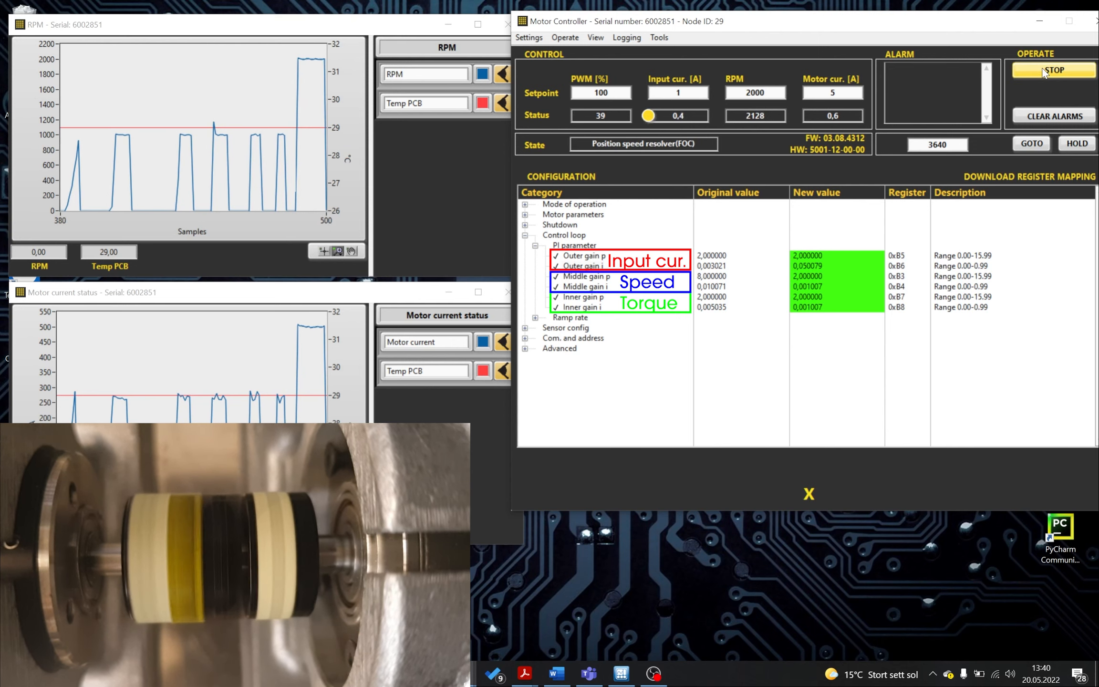
click(1043, 72)
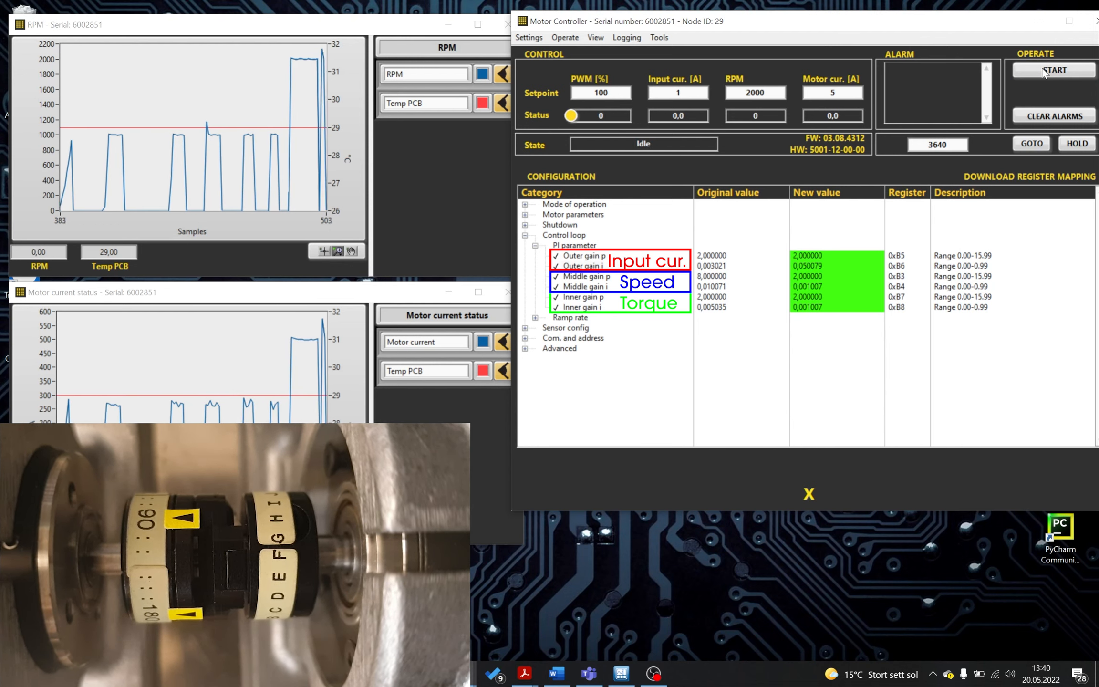
click(1043, 72)
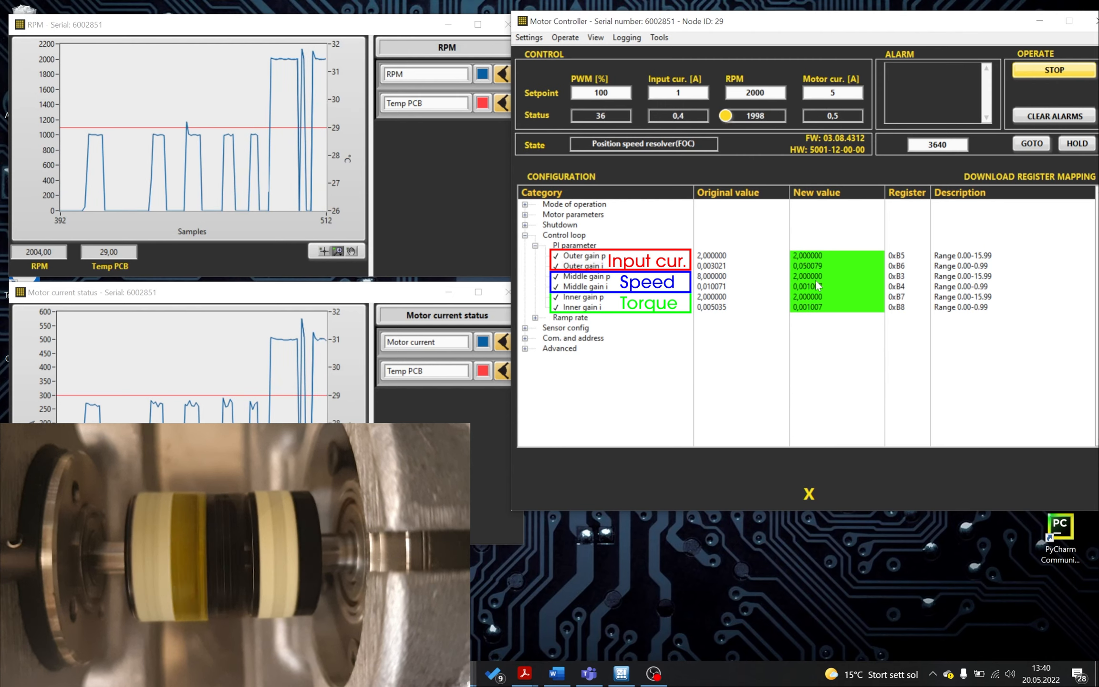
click(1037, 72)
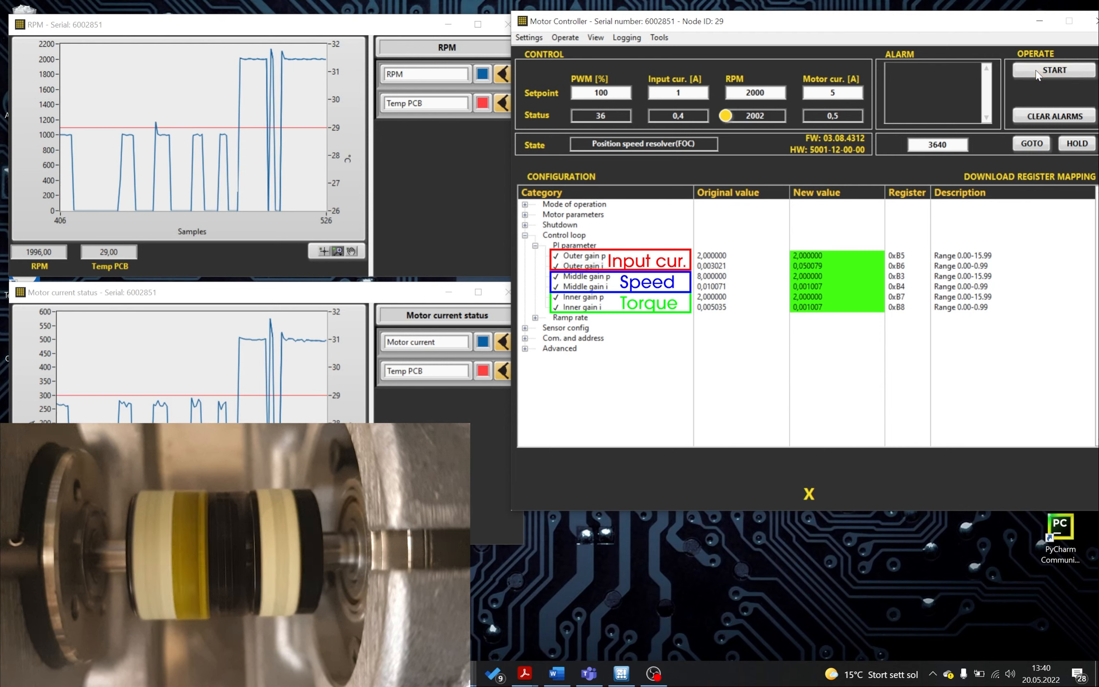
- Set the RPM setpoint to 4000 and run the motor briefly, then stop it
click(752, 92)
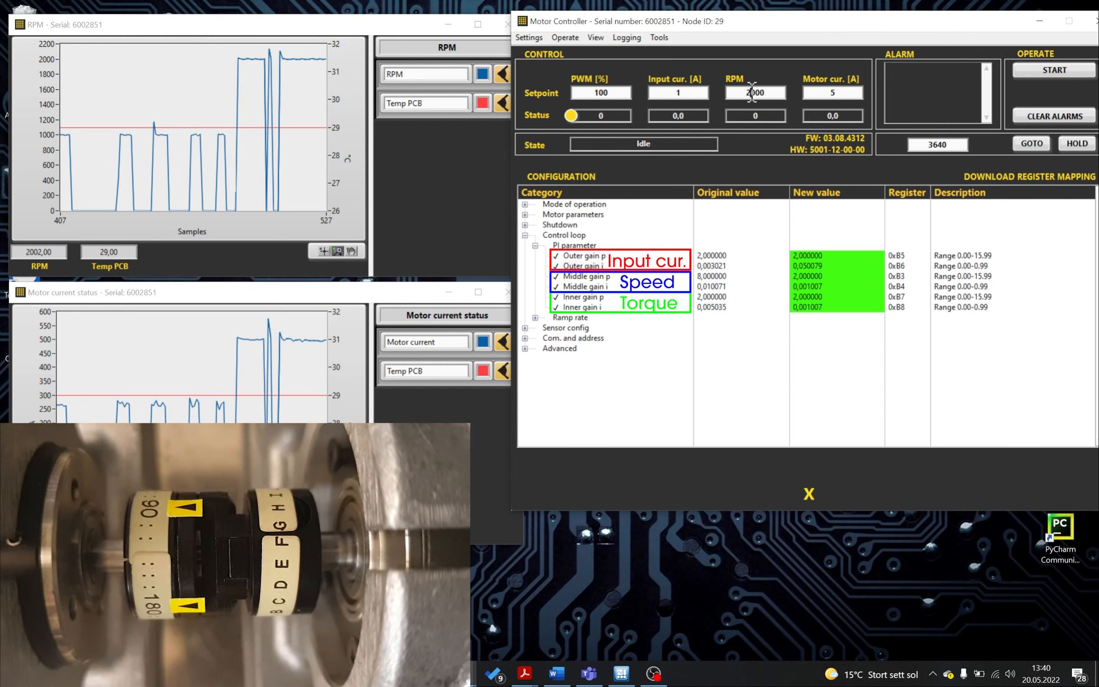
key(BackSpace)
text(3)
key(BackSpace)
text(4)
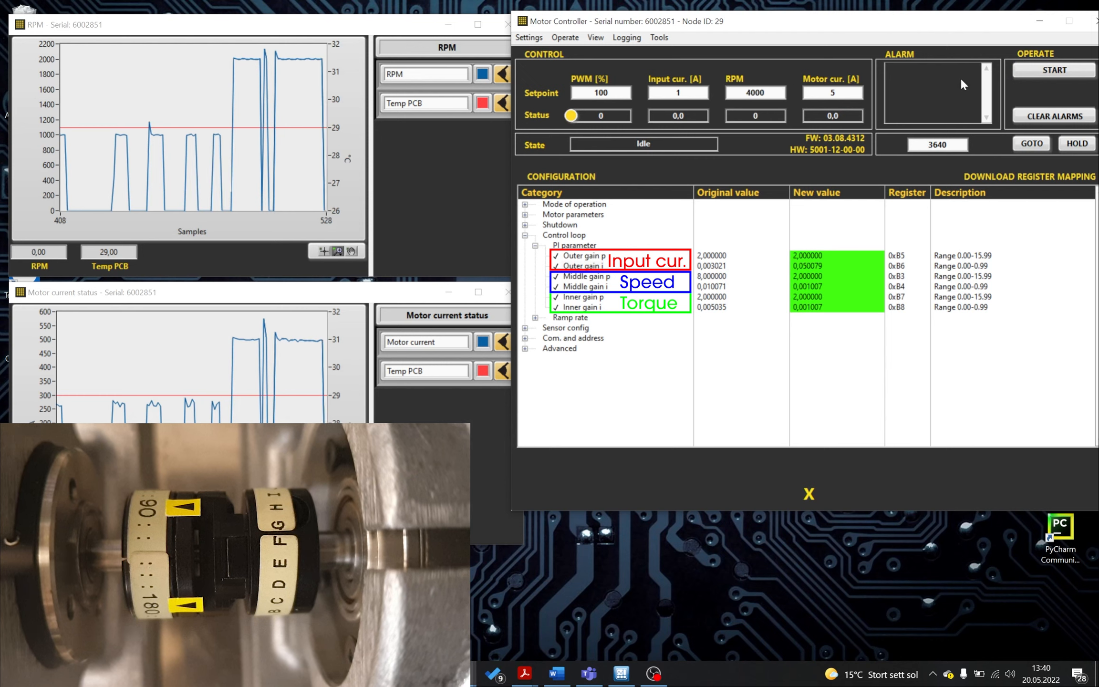
click(1026, 72)
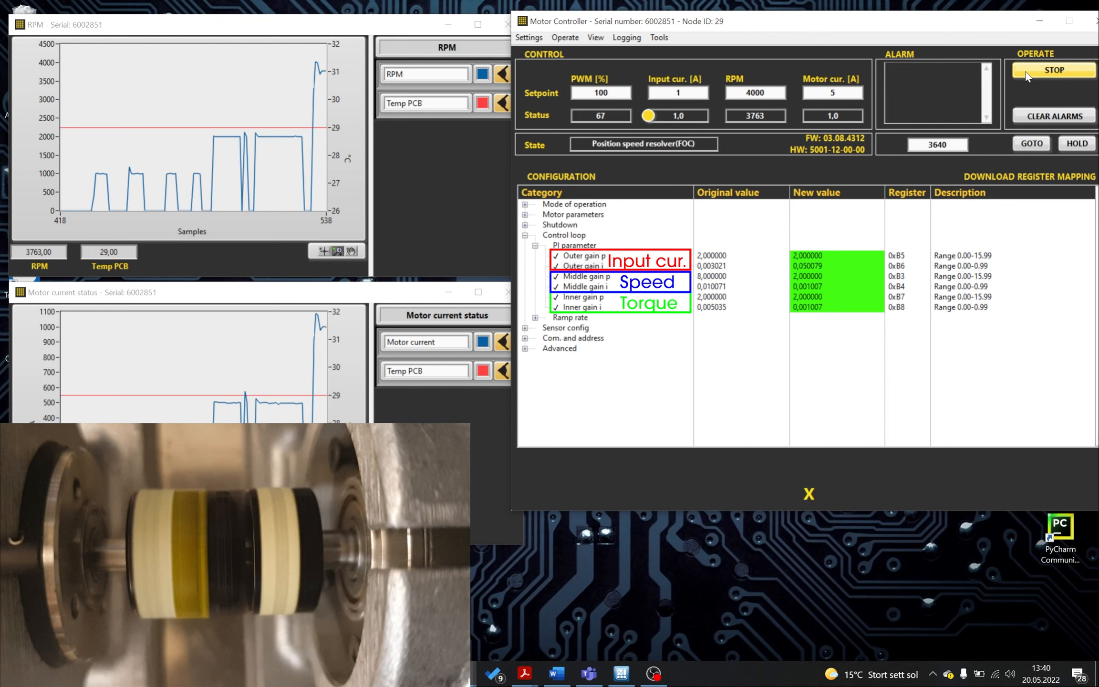
click(1026, 75)
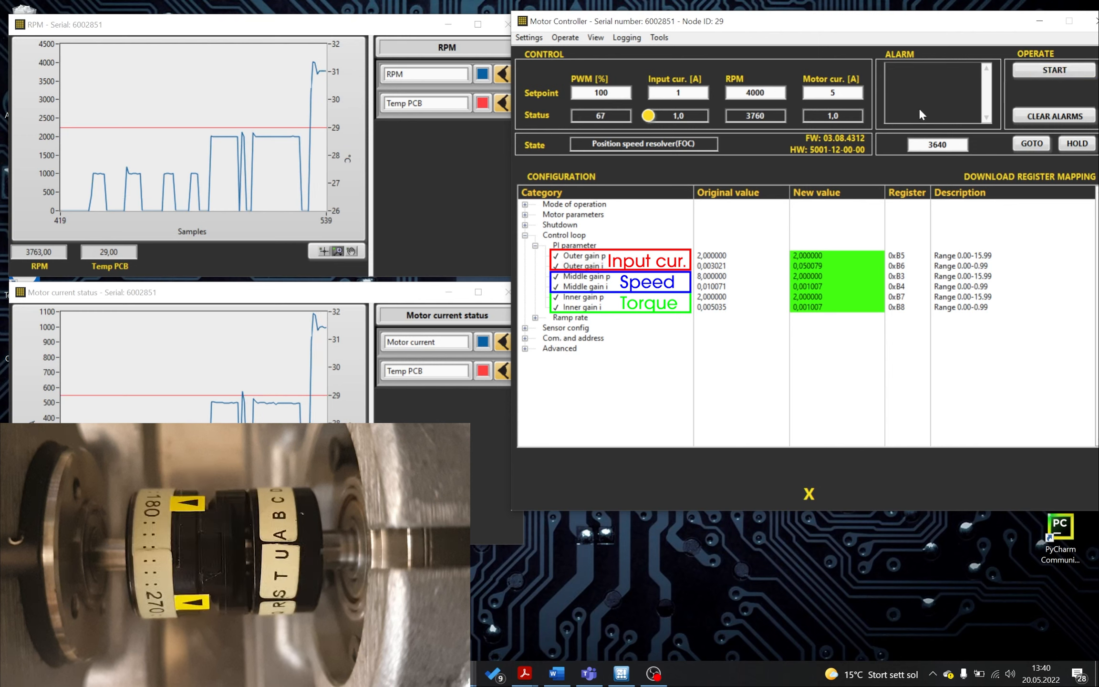
- Set the input current setpoint to 3 A and run the motor twice briefly, stopping it each time
double_click(683, 94)
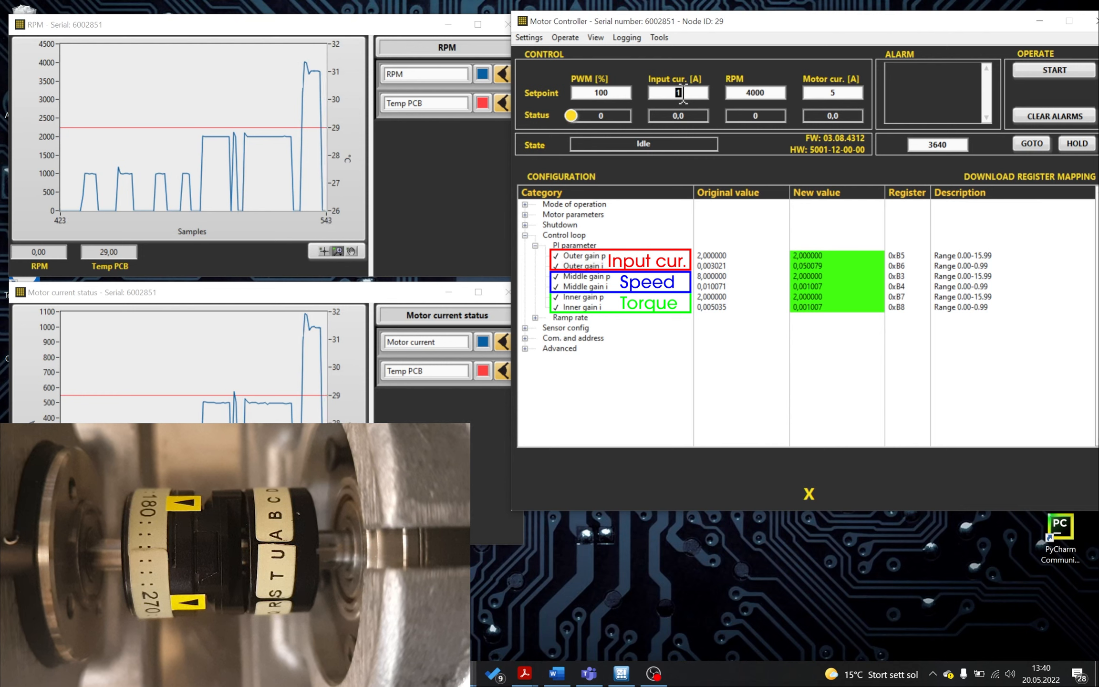
text(3)
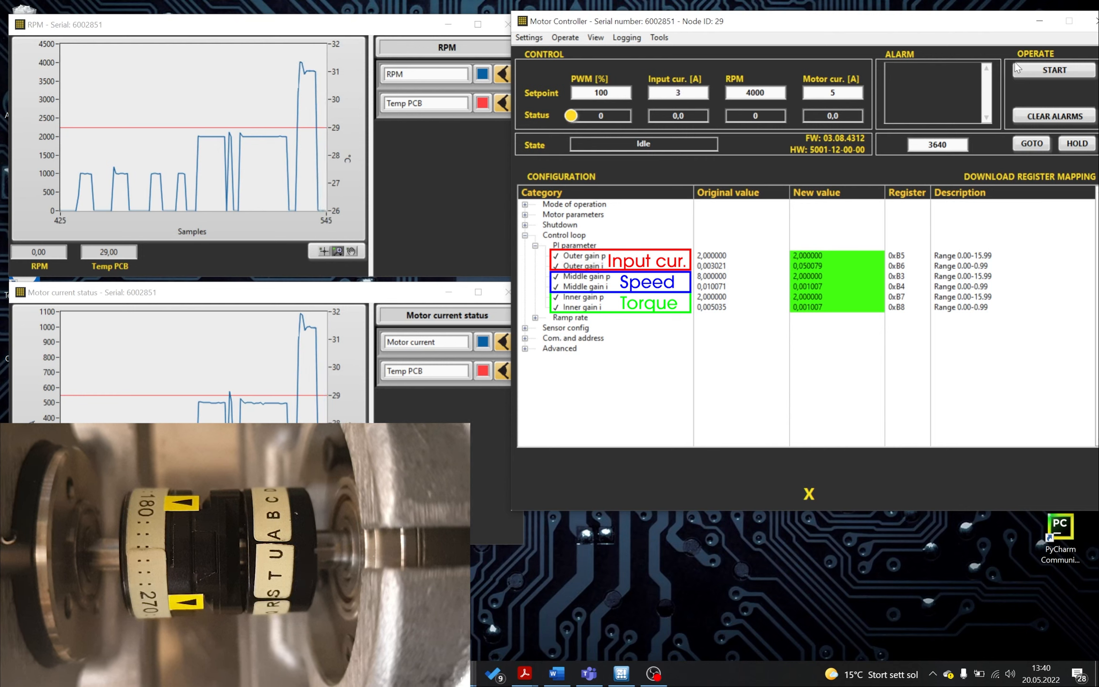
click(1033, 72)
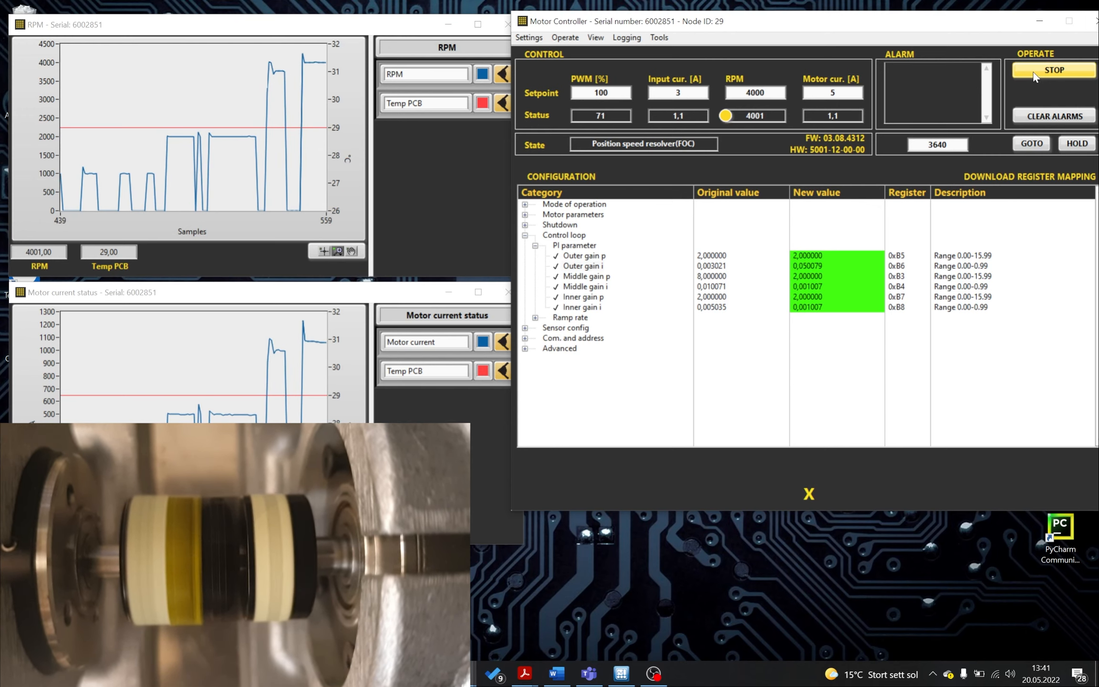
click(1034, 73)
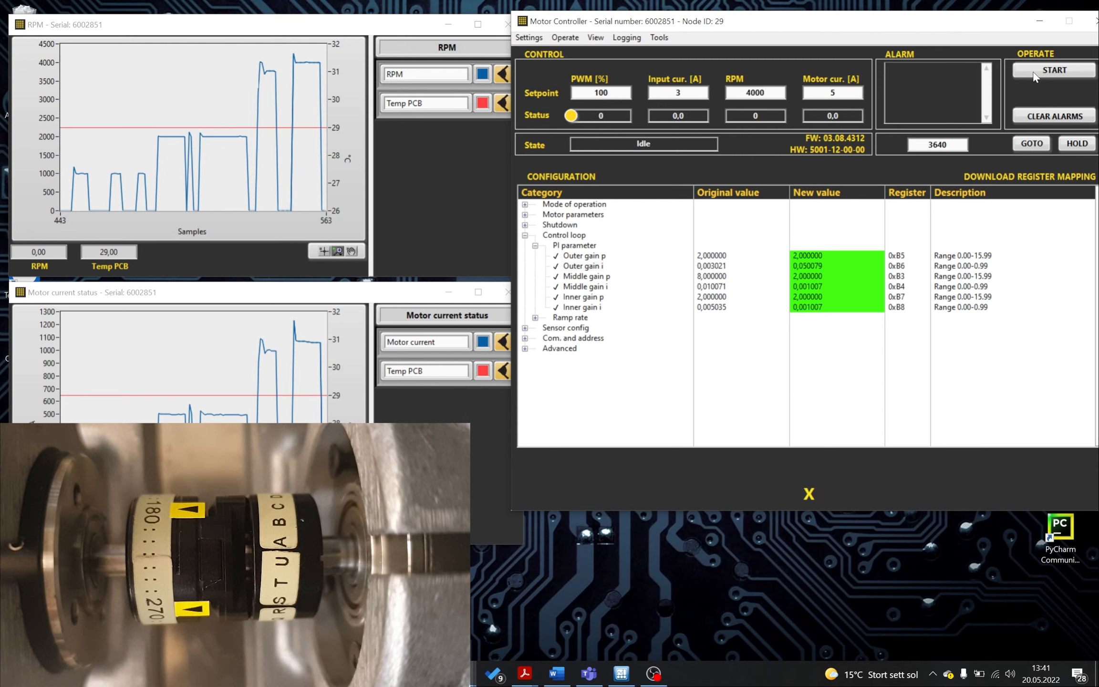
click(1034, 72)
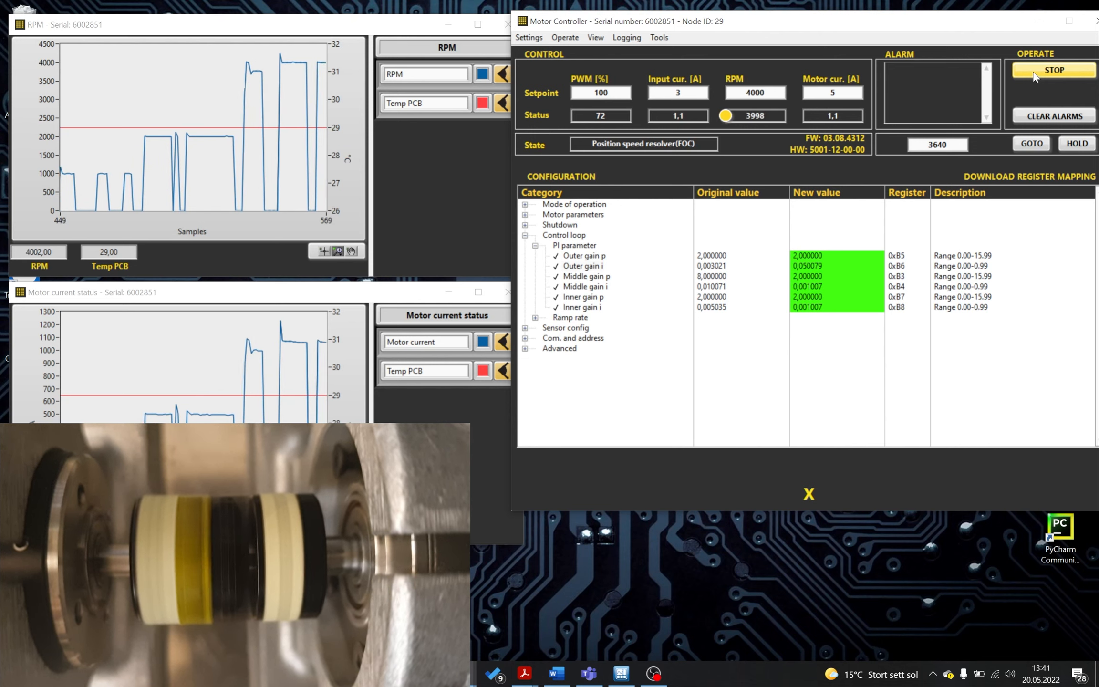
click(1033, 75)
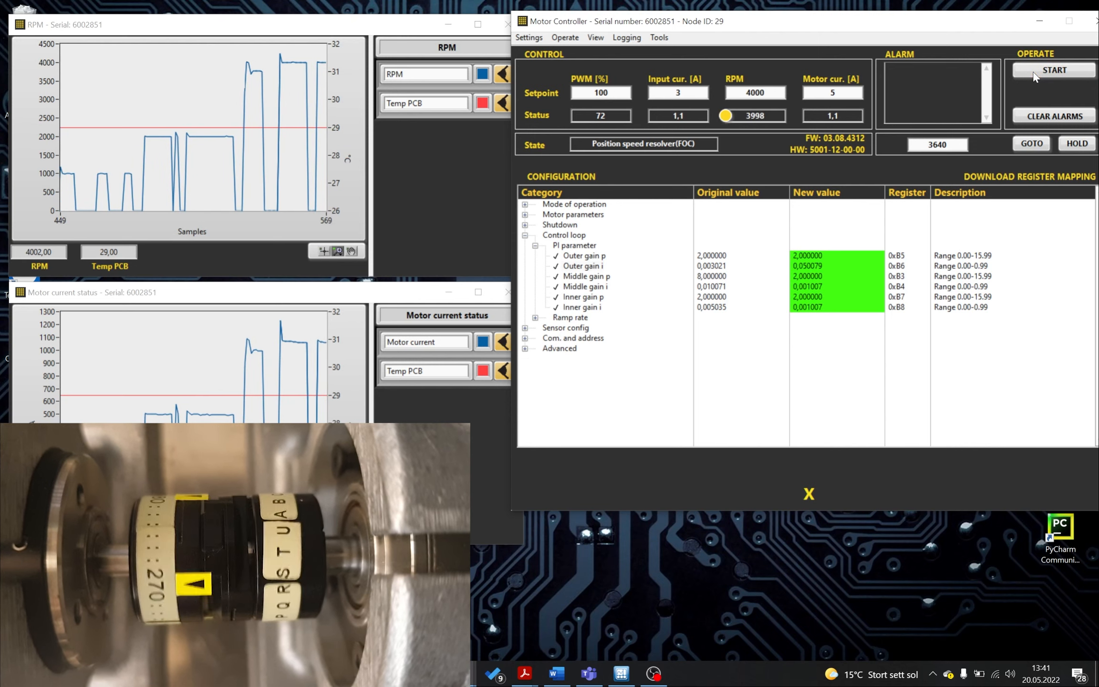
- Expand Ramp rate and set both Slew limit rpm rising and Slew limit rpm falling to 1000
click(536, 317)
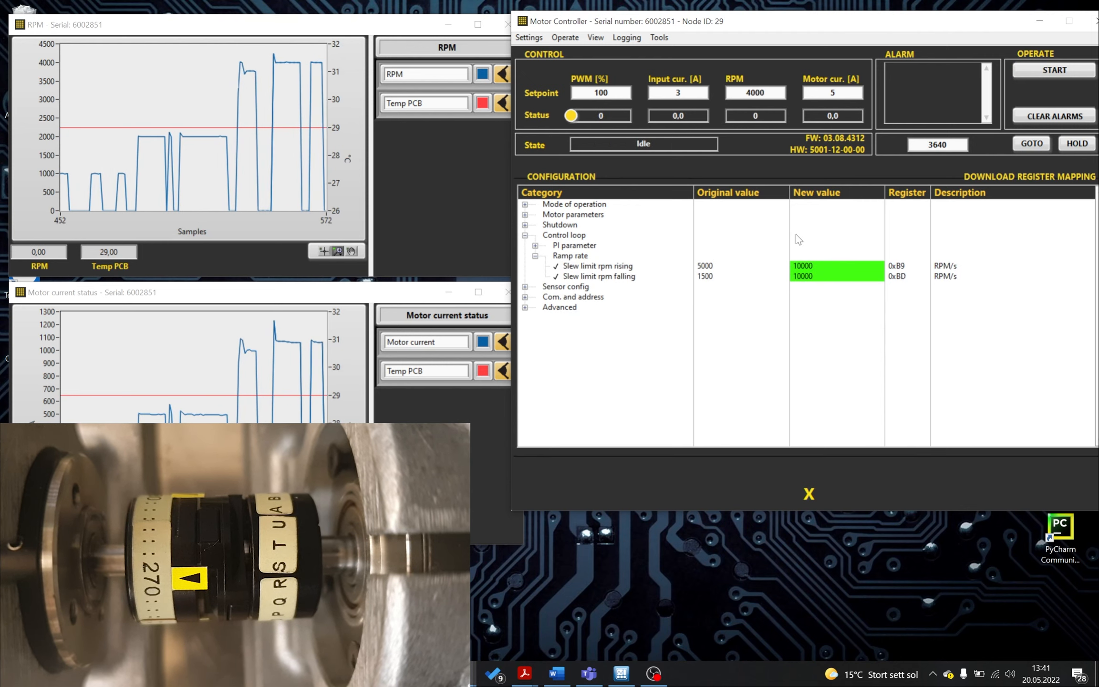
click(826, 267)
click(827, 266)
key(BackSpace)
key(Return)
click(825, 276)
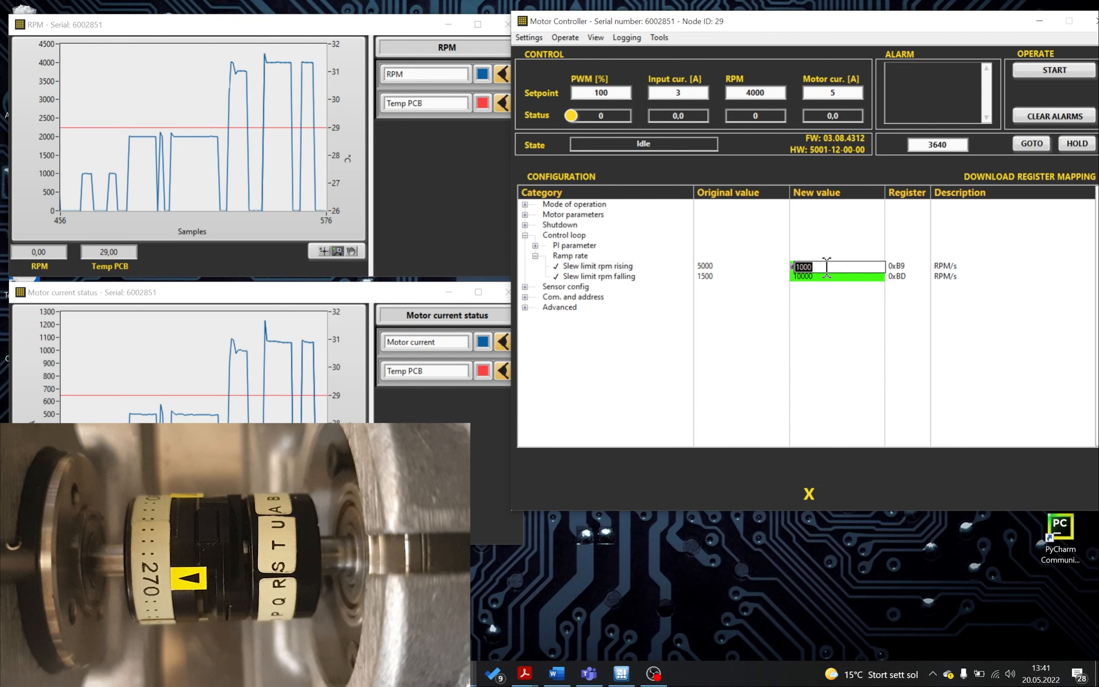
click(825, 277)
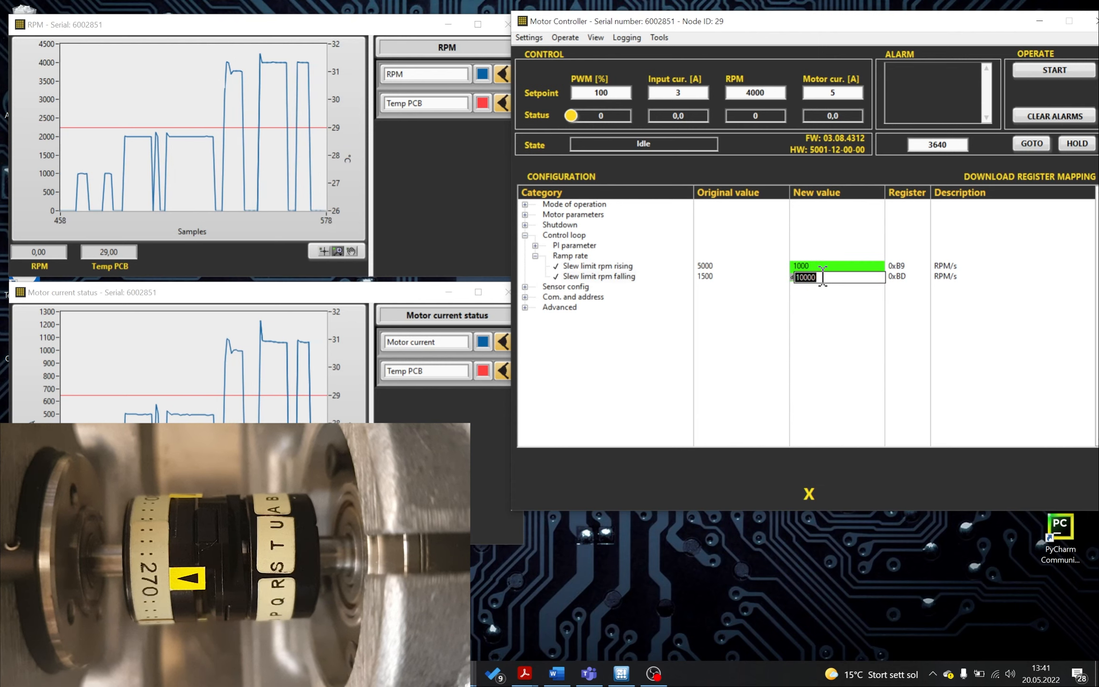
key(BackSpace)
key(Return)
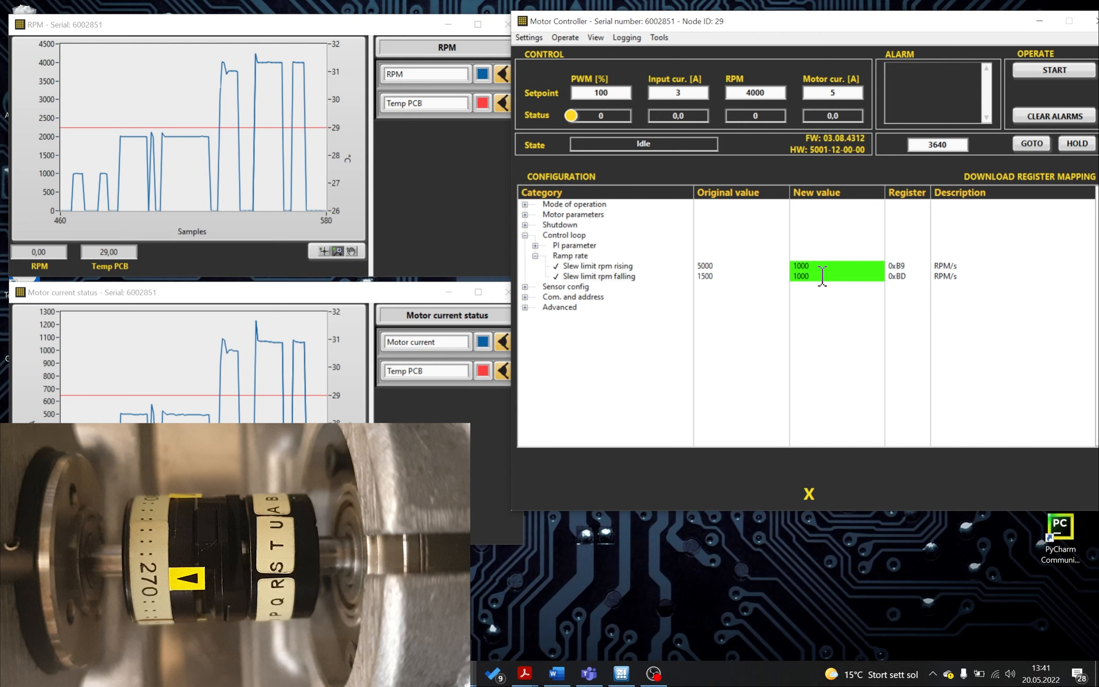
- Start the motor at the 4000 RPM setpoint, then set the RPM setpoint to 0
click(751, 93)
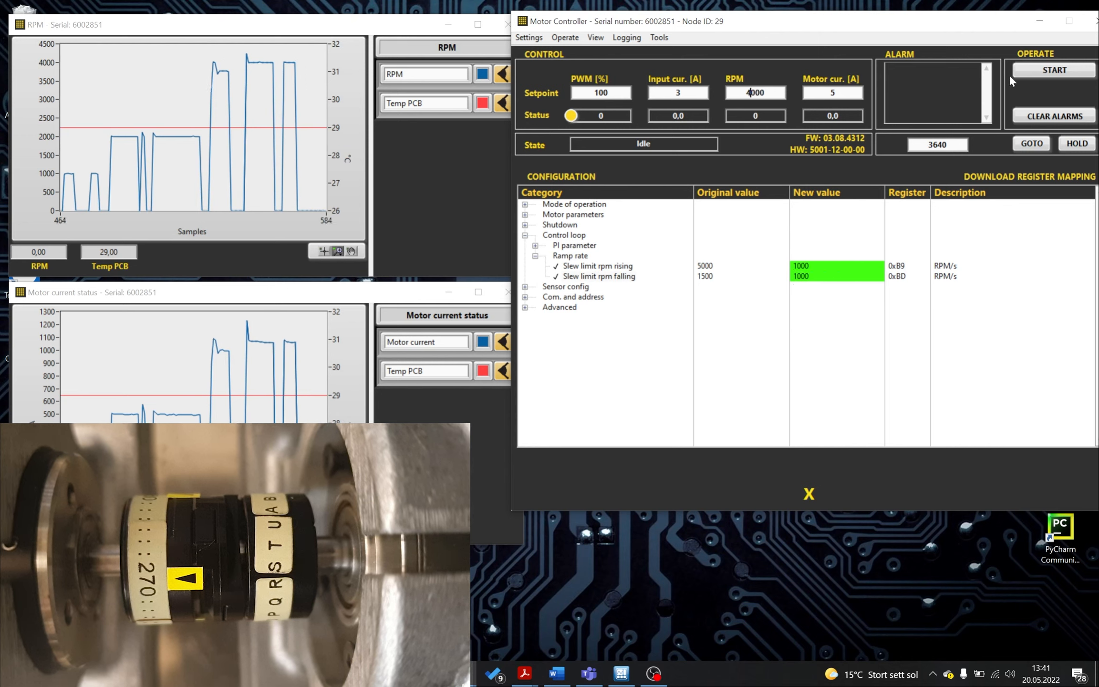
click(1034, 74)
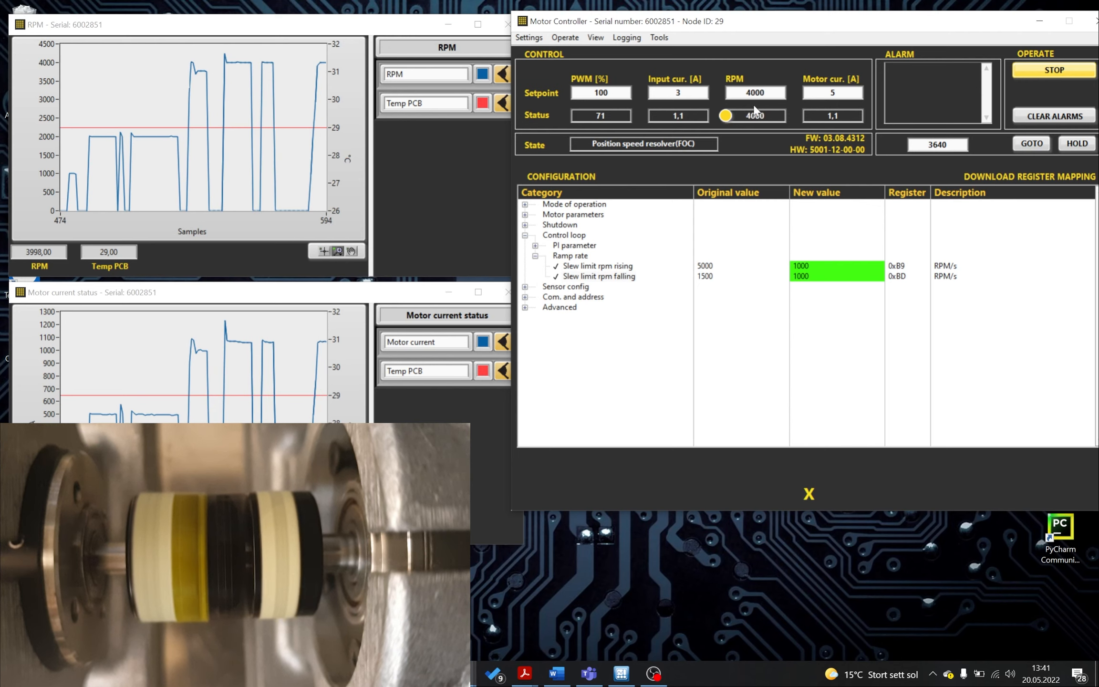
double_click(771, 93)
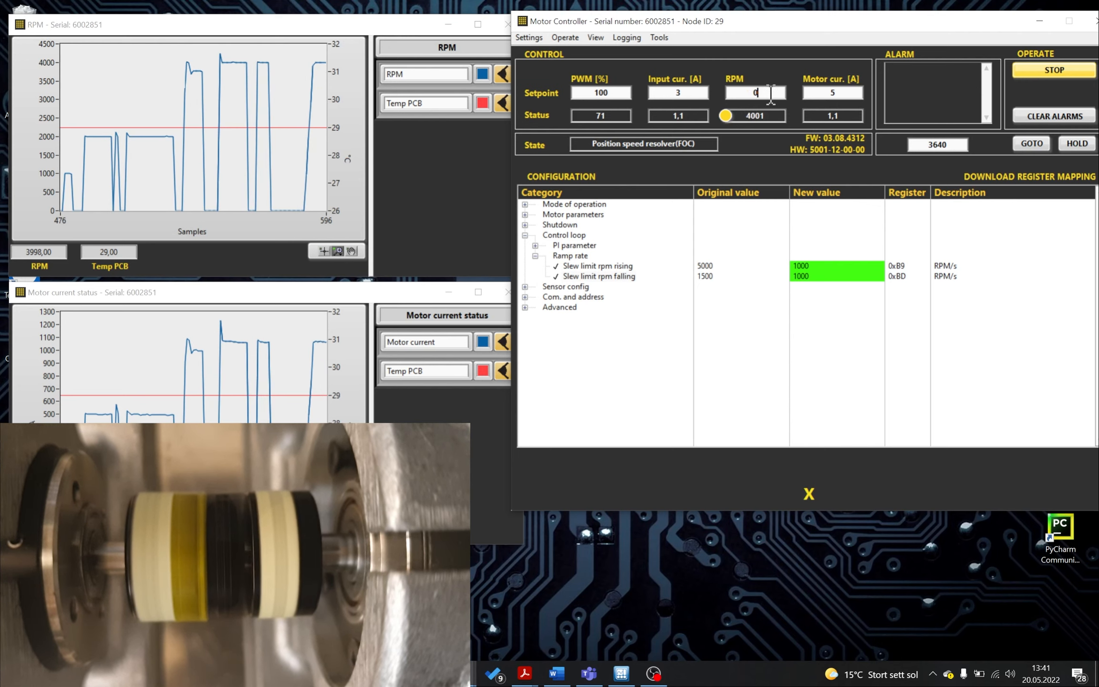
text(0)
key(Return)
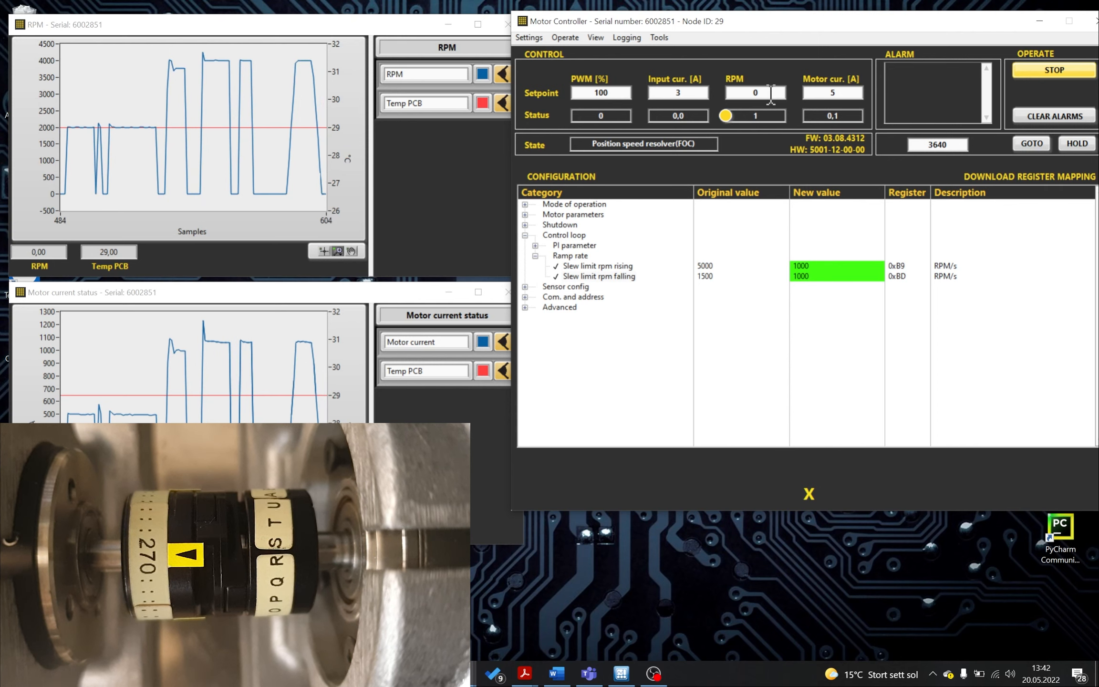
- Reverse the running motor by setting the RPM setpoint to -4000
double_click(771, 94)
key(BackSpace)
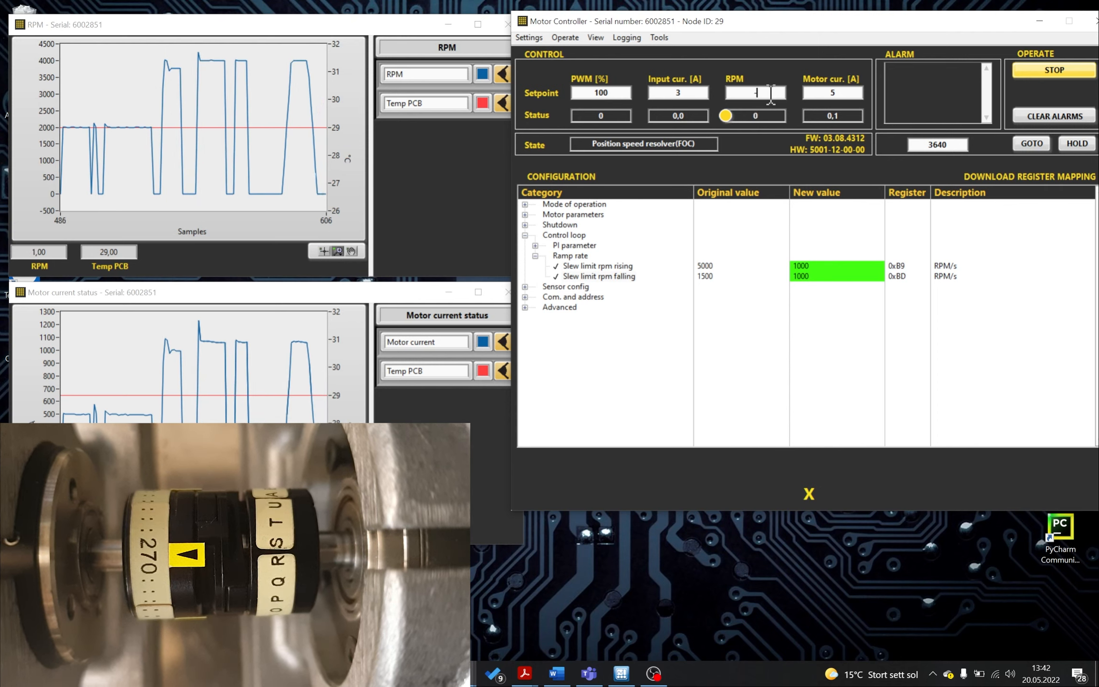
text(-4000)
key(Return)
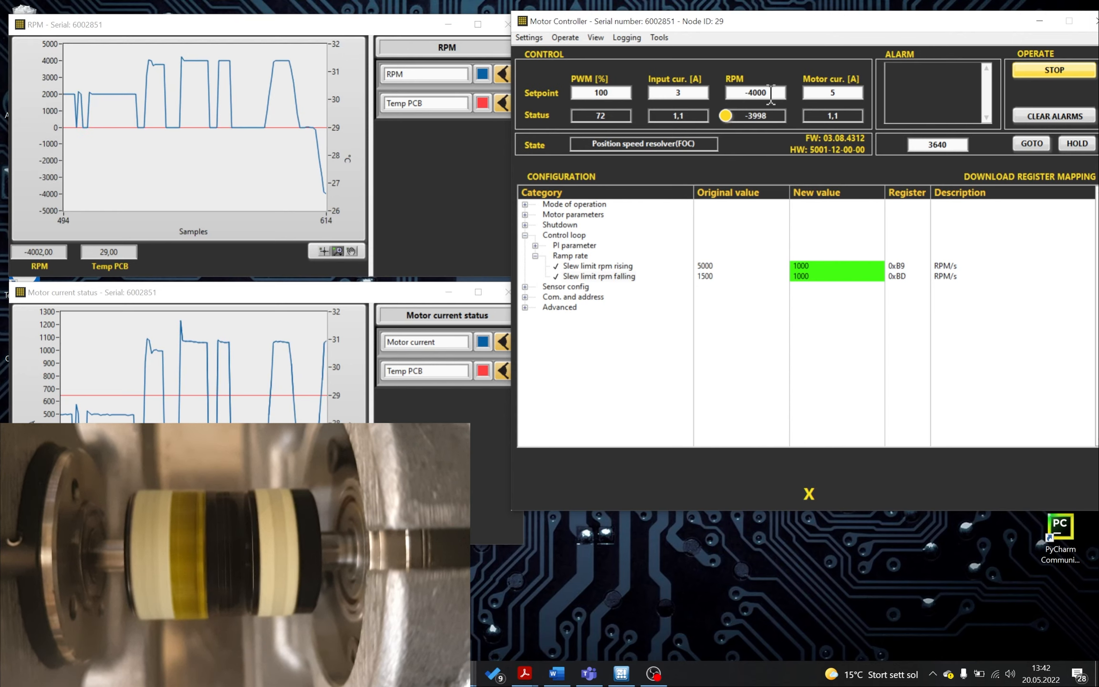
- Set the RPM setpoint back to 0 and stop the motor
double_click(771, 93)
text(0)
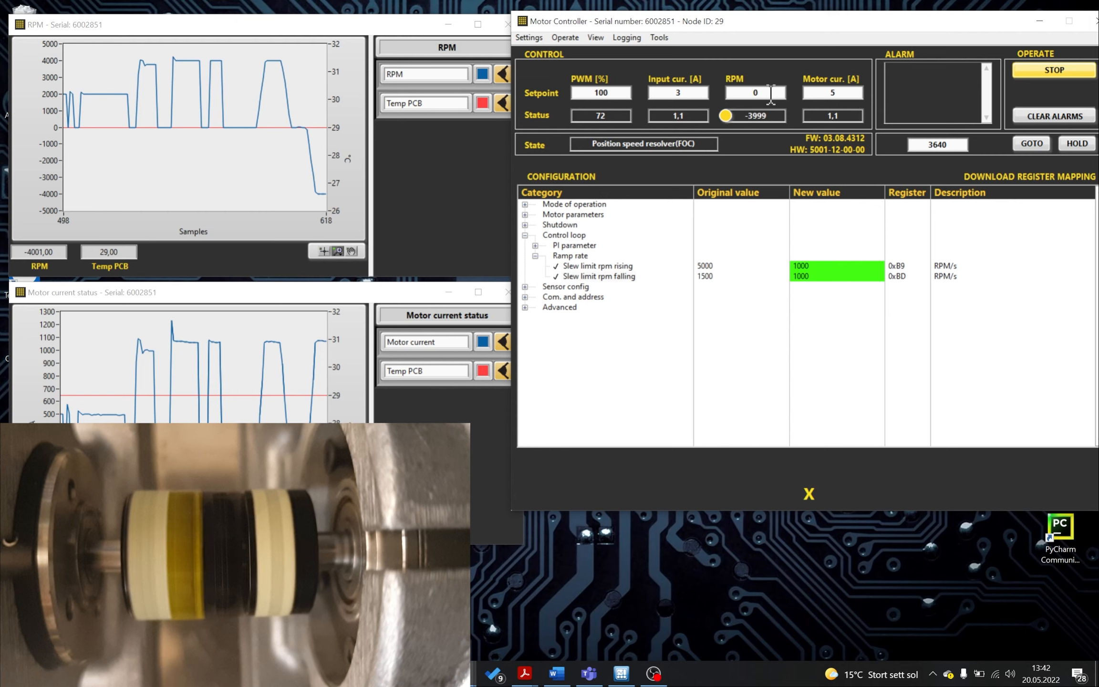
key(Return)
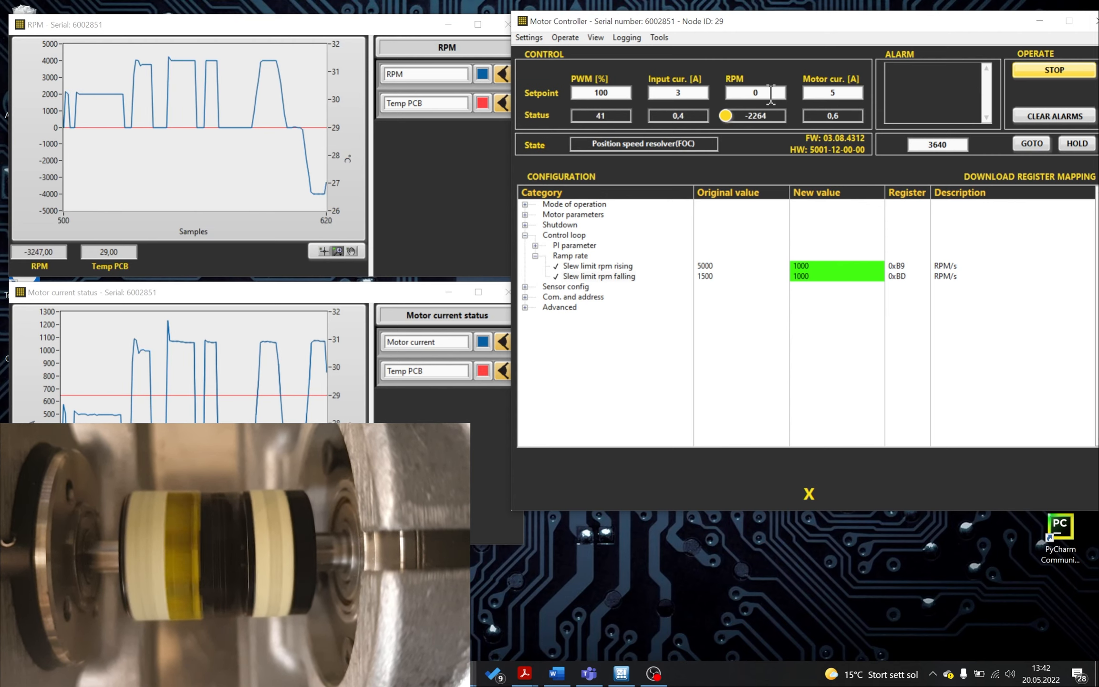
click(1043, 71)
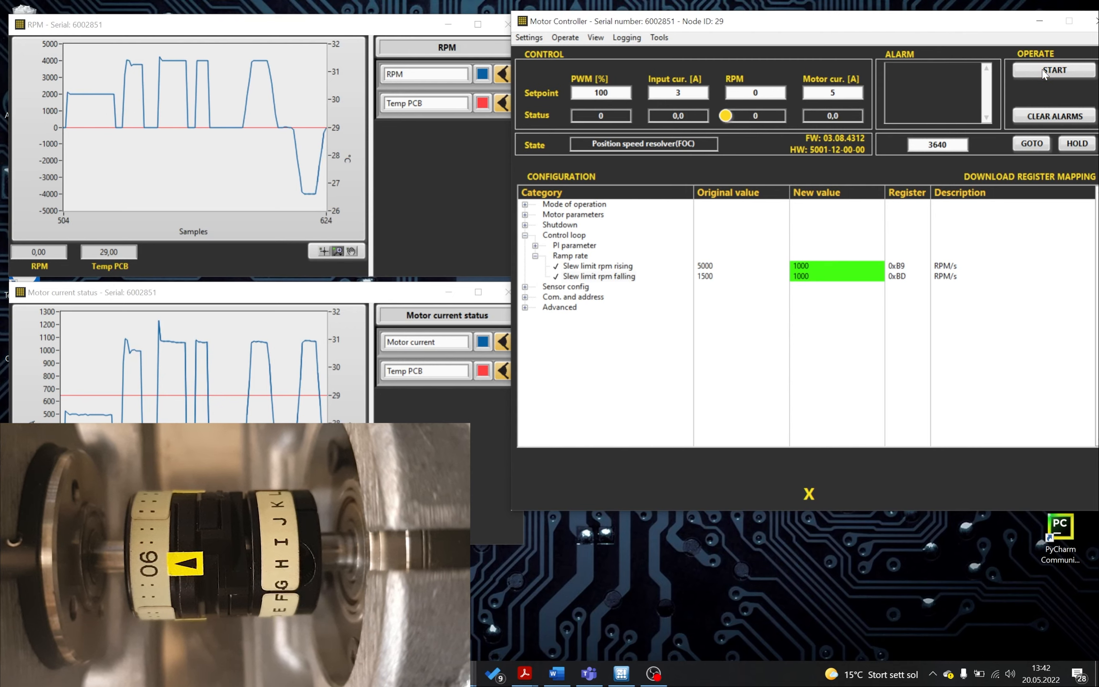
- Set both Slew limit rpm rising and Slew limit rpm falling to 200
double_click(822, 266)
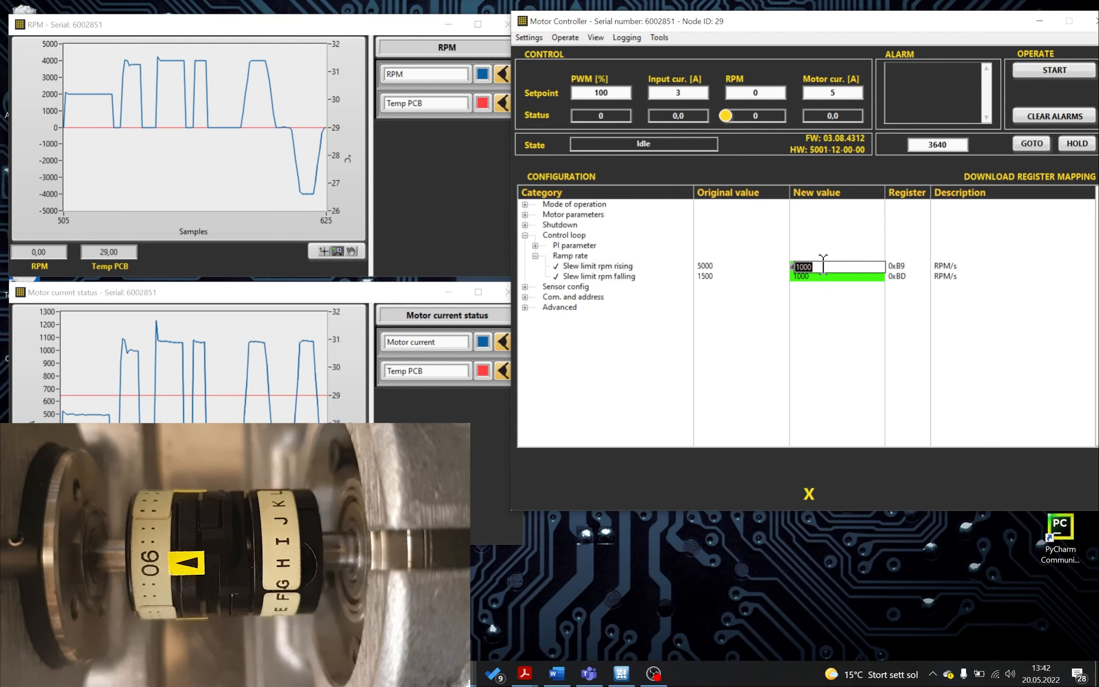
text(200)
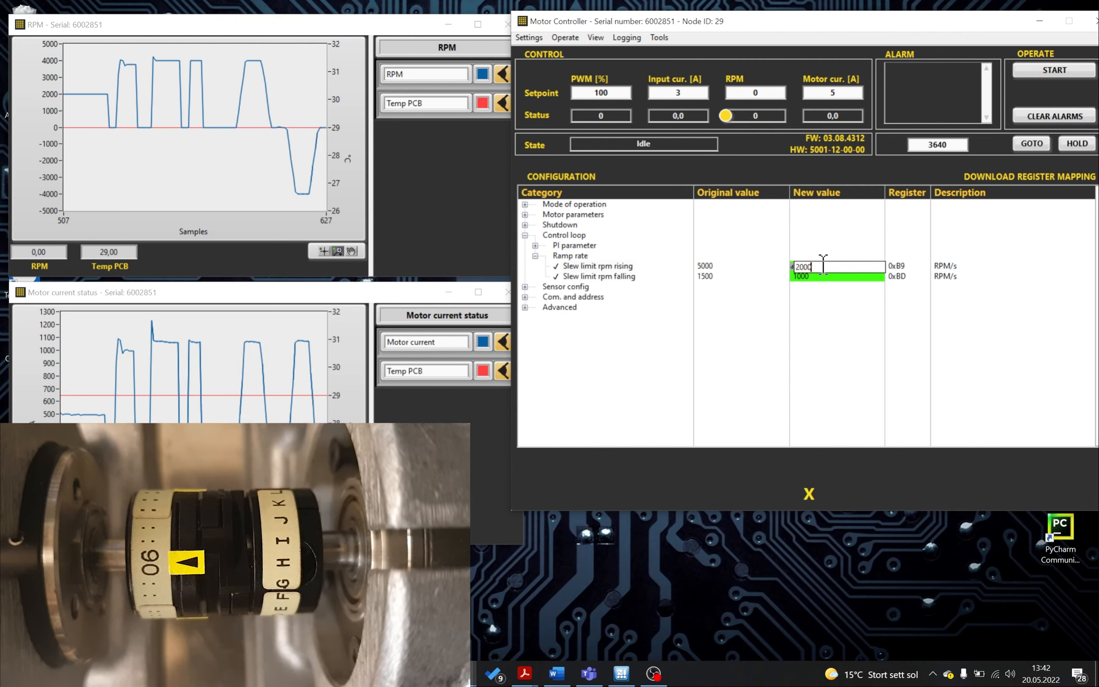
key(Return)
double_click(817, 276)
text(200)
key(Return)
- Set the RPM setpoint to 4000 and start the motor
click(1062, 70)
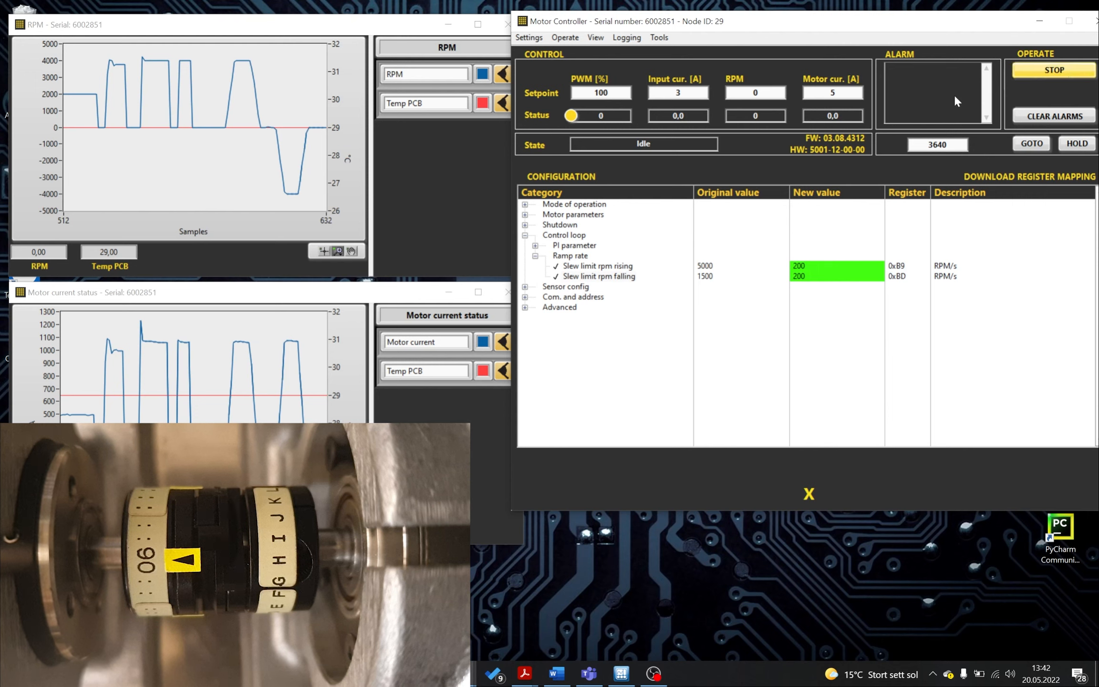
double_click(750, 93)
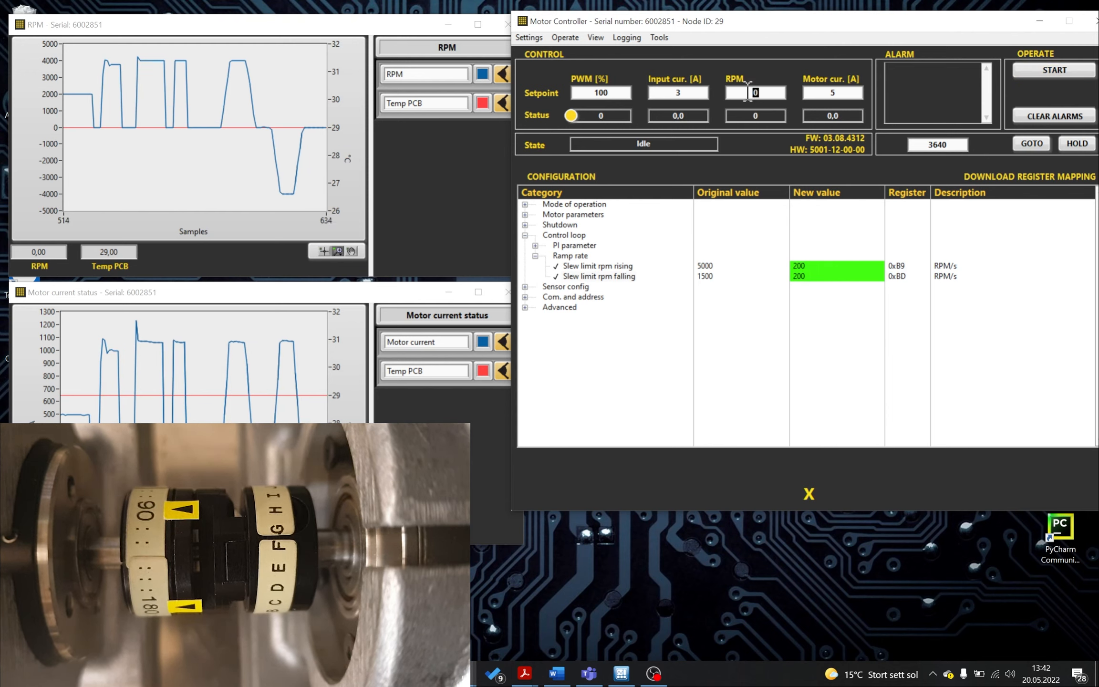
text(4000)
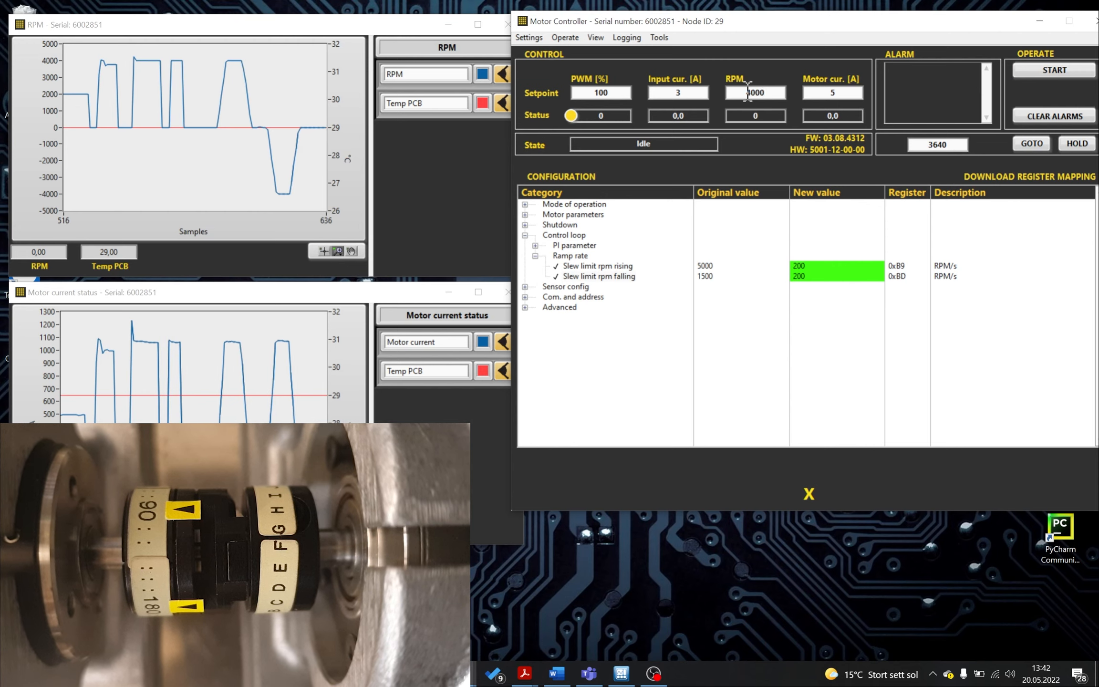
click(1055, 69)
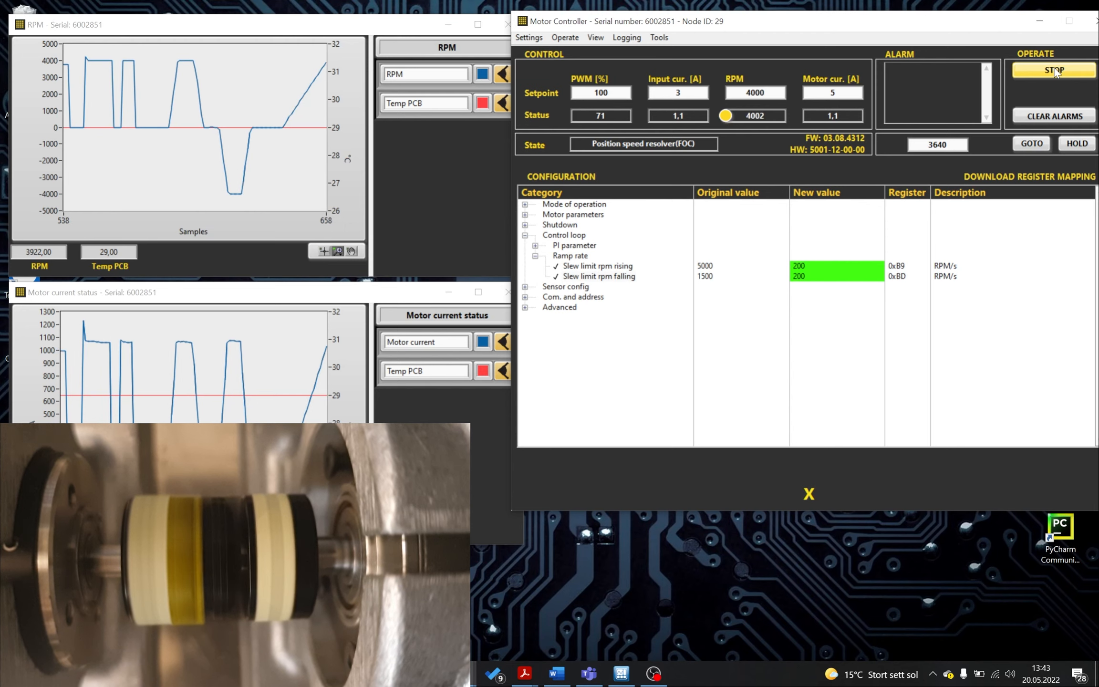
- Set the RPM setpoint to 0 and stop the motor after it ramps down
double_click(772, 92)
text(0)
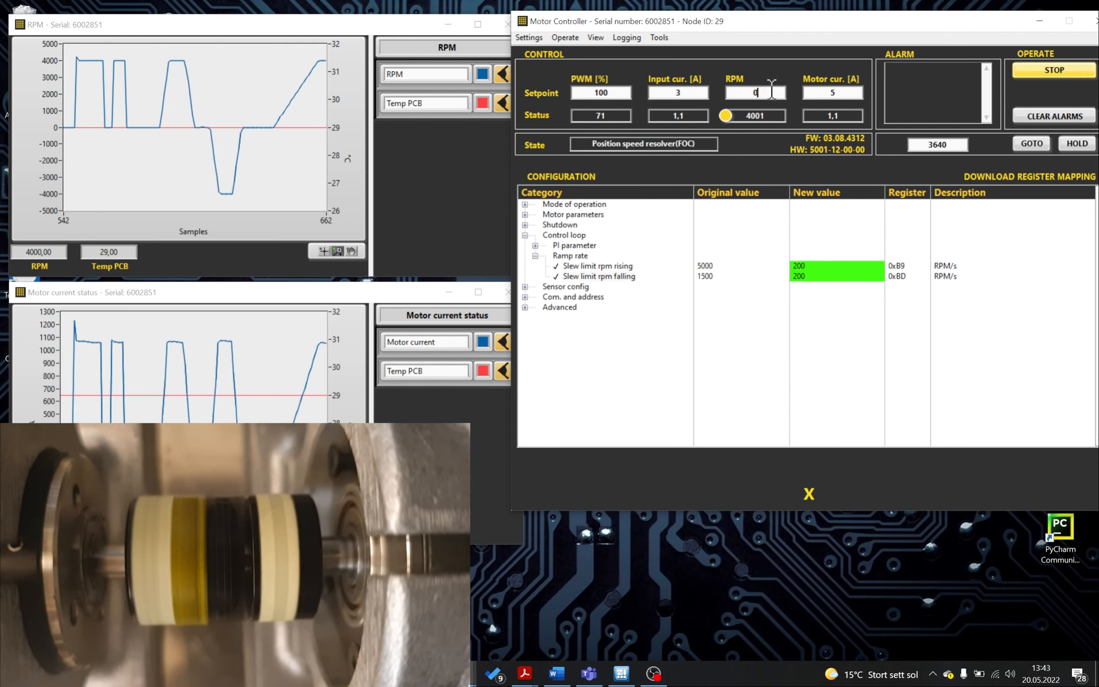
key(Return)
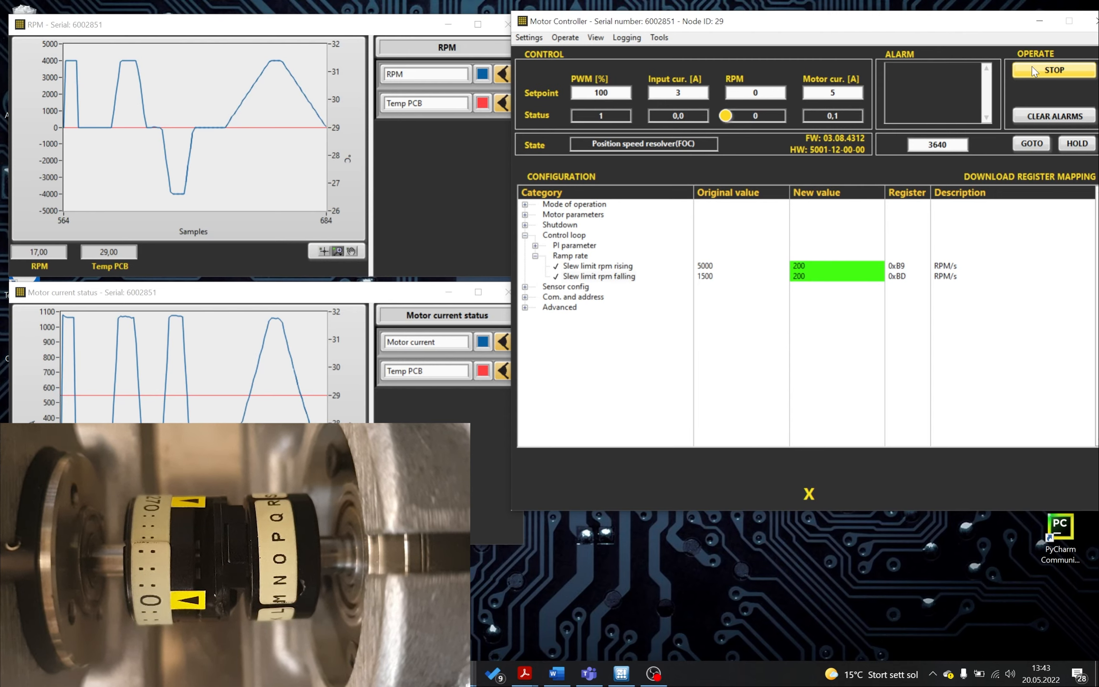
click(1033, 71)
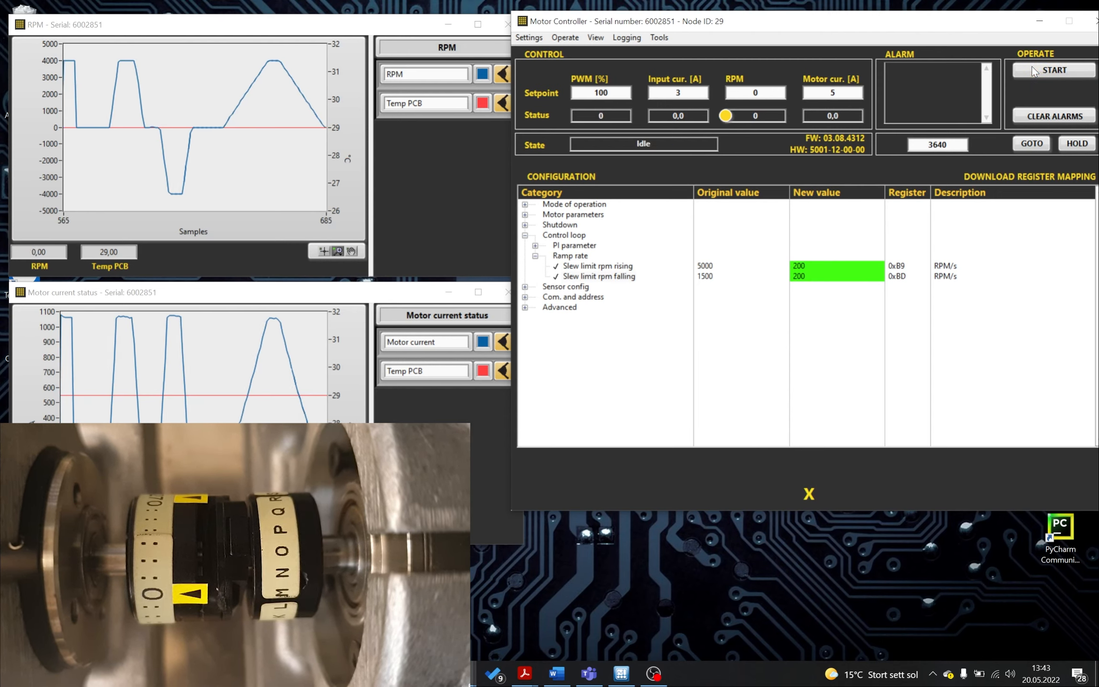